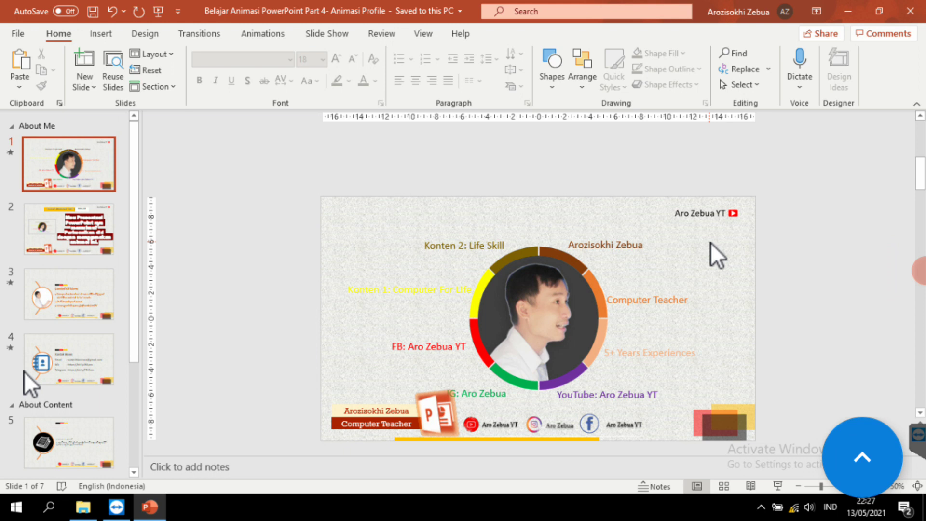
Start the slide show from the current slide and raise the playback volume three notches
left_click(776, 486)
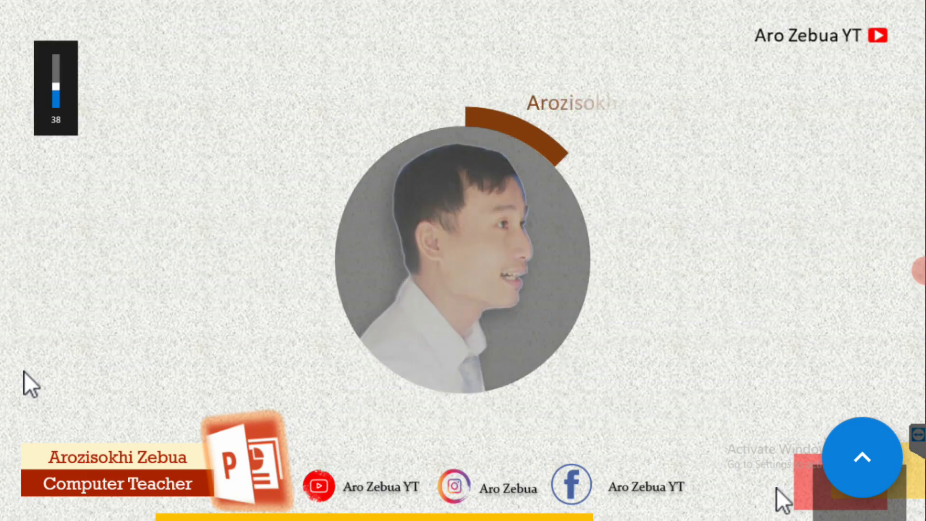
key("XF86AudioRaiseVolume")
key("XF86AudioRaiseVolume")
key("XF86AudioRaiseVolume")
key("XF86AudioRaiseVolume")
key("XF86AudioRaiseVolume")
key("XF86AudioRaiseVolume")
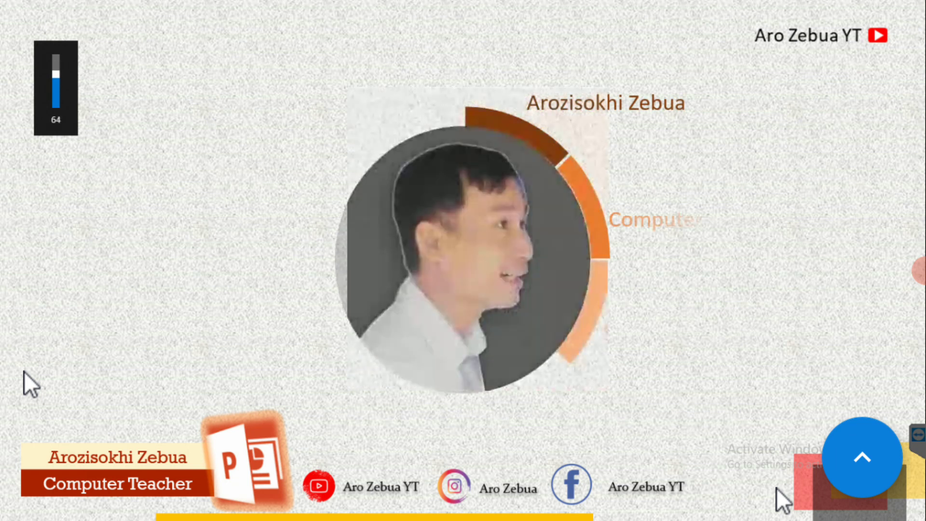
key("XF86AudioRaiseVolume")
key("XF86AudioRaiseVolume")
key("XF86AudioRaiseVolume")
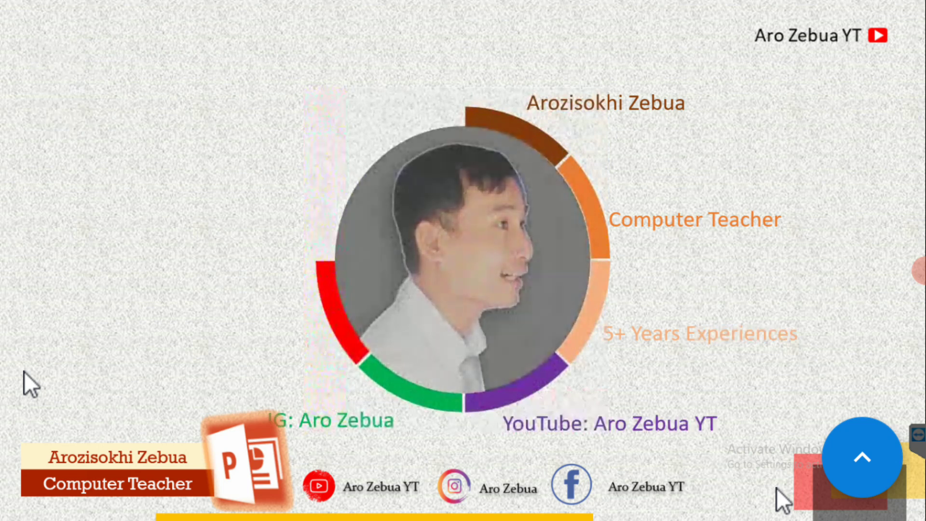
key("XF86AudioRaiseVolume")
key("XF86AudioRaiseVolume")
key("XF86AudioRaiseVolume")
key("XF86AudioRaiseVolume")
key("XF86AudioRaiseVolume")
key("XF86AudioRaiseVolume")
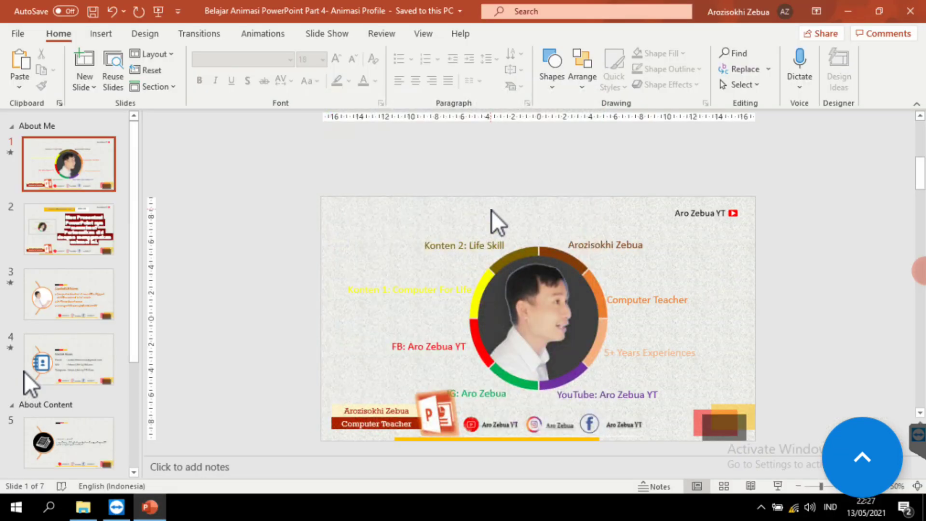
Present the deck from slide 3 through the Konten Materi slide, then end the show
left_click(88, 302)
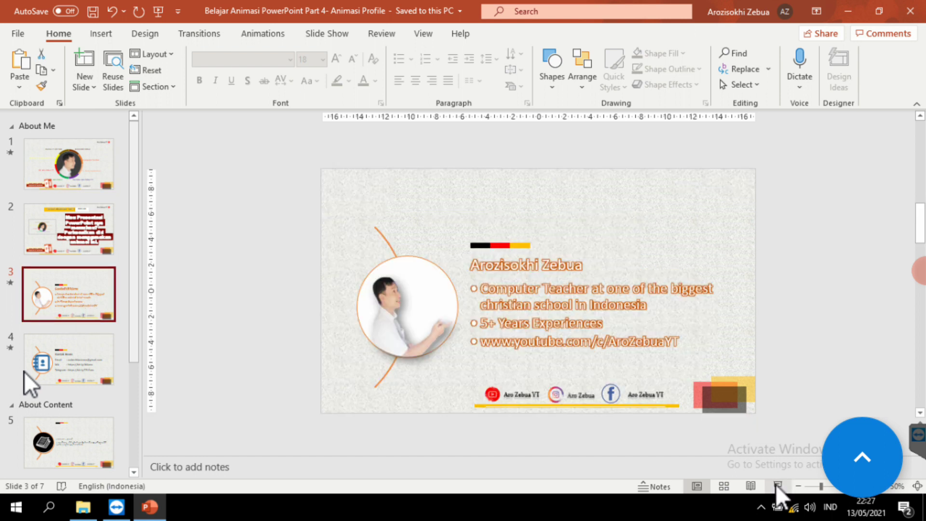
left_click(778, 486)
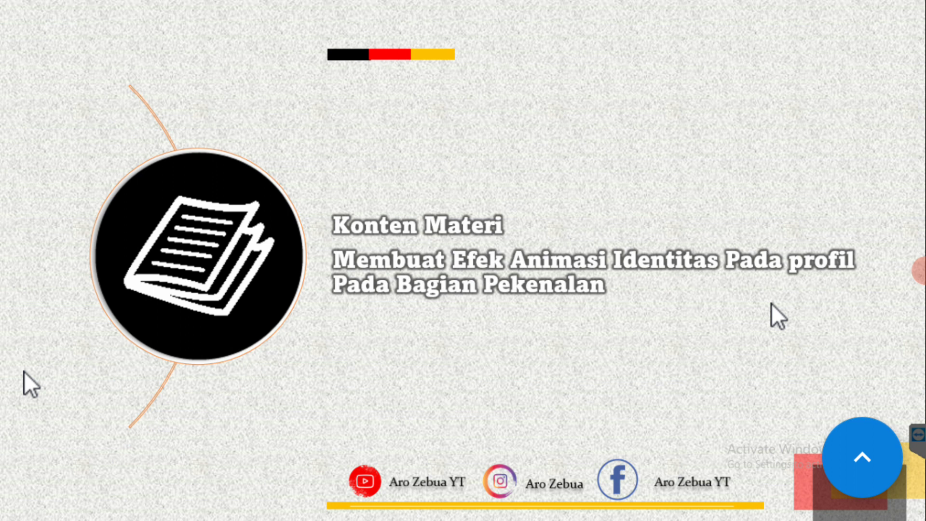
key("Escape")
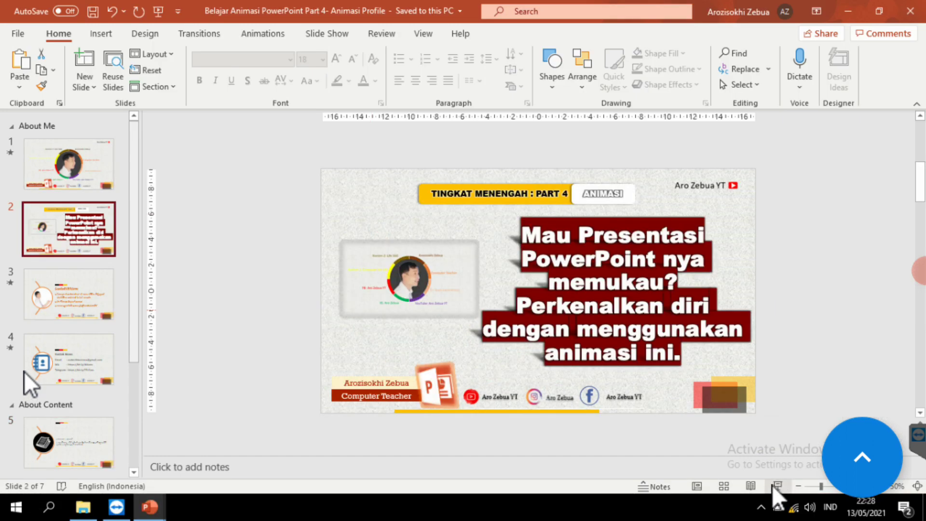
Play the slide show from slide 2, the 'Mau Presentasi PowerPoint nya memukau?' title slide
left_click(763, 487)
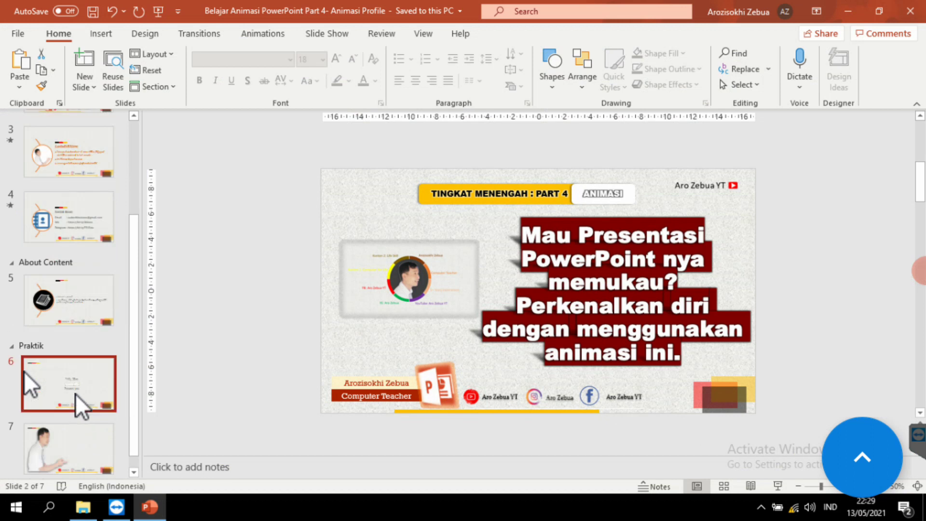
On slide 7, drag the man's photo over to the left edge of the slide
left_click(75, 394)
left_click(77, 447)
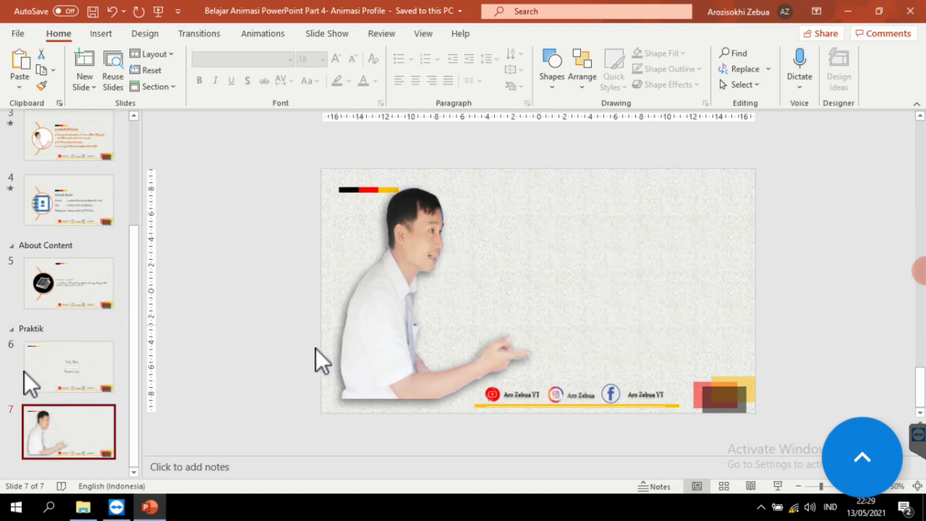
mouse_move(368, 332)
left_mouse_down()
mouse_move(434, 325)
mouse_move(421, 331)
left_mouse_up()
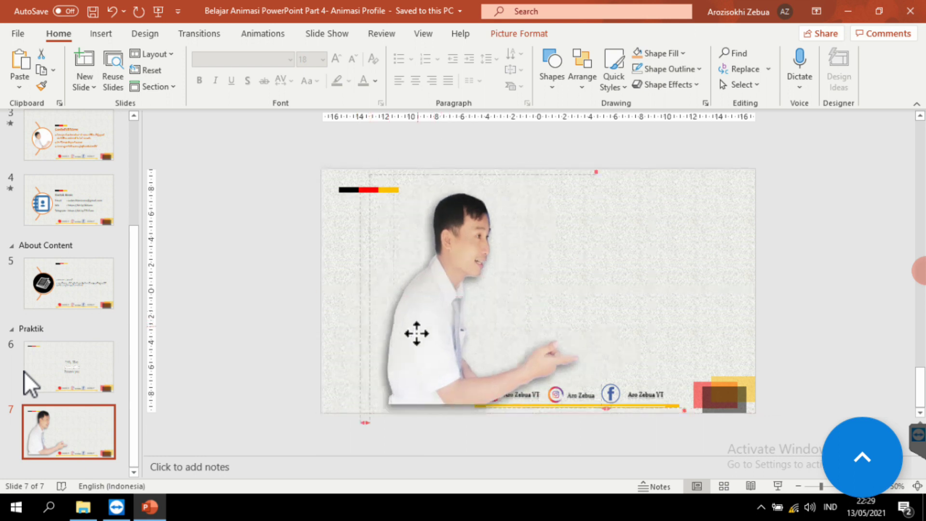
mouse_move(421, 331)
left_mouse_down()
mouse_move(391, 311)
mouse_move(376, 314)
mouse_move(389, 333)
mouse_move(405, 335)
mouse_move(366, 337)
mouse_move(369, 345)
mouse_move(371, 312)
mouse_move(356, 322)
mouse_move(381, 345)
mouse_move(388, 315)
mouse_move(373, 323)
left_mouse_up()
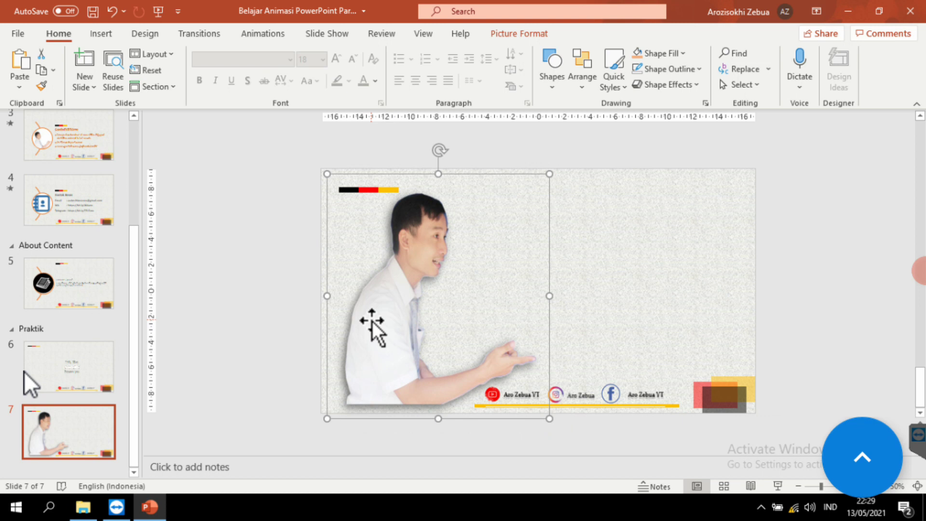
mouse_move(390, 299)
left_mouse_down()
mouse_move(371, 295)
mouse_move(358, 310)
mouse_move(394, 309)
left_mouse_up()
Draw a 12 cm × 12 cm blue oval right of the photo and copy it alongside
left_click(104, 35)
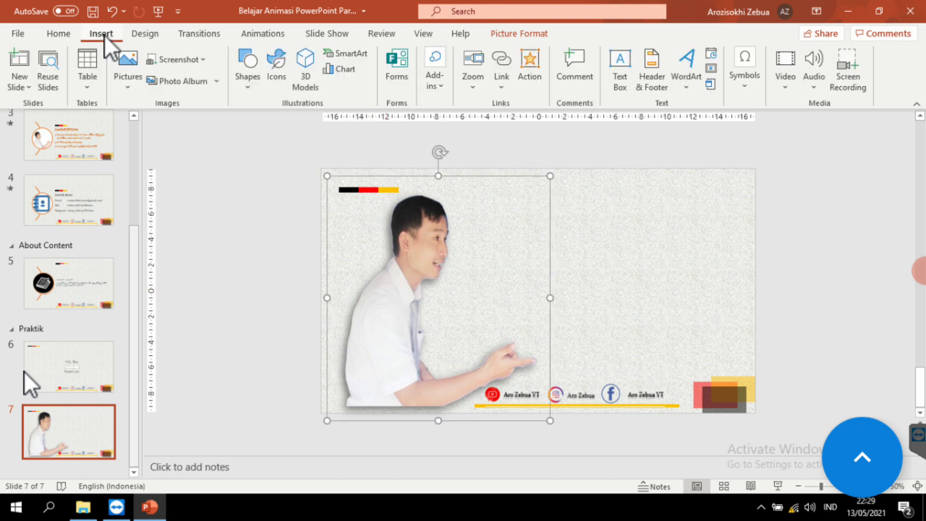
left_click(250, 92)
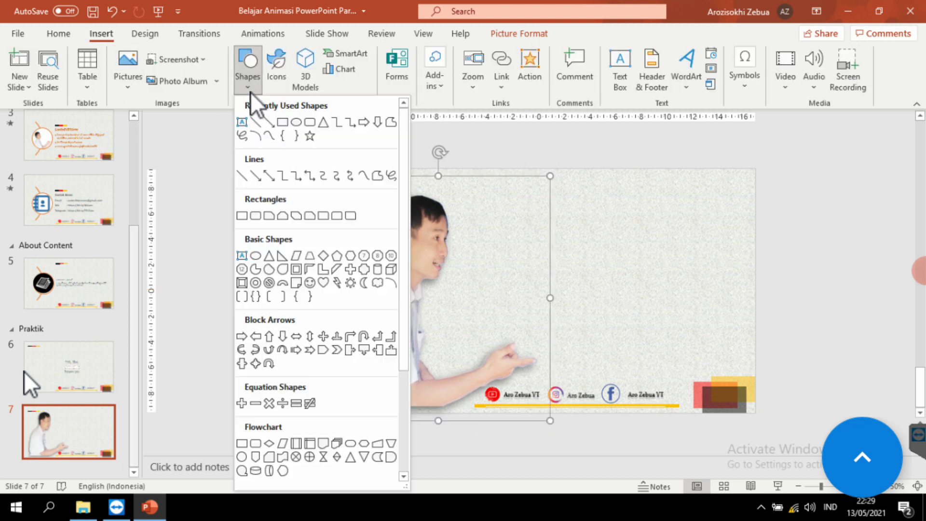
left_click(296, 122)
mouse_move(598, 206)
left_mouse_down()
mouse_move(647, 314)
mouse_move(723, 335)
left_mouse_up()
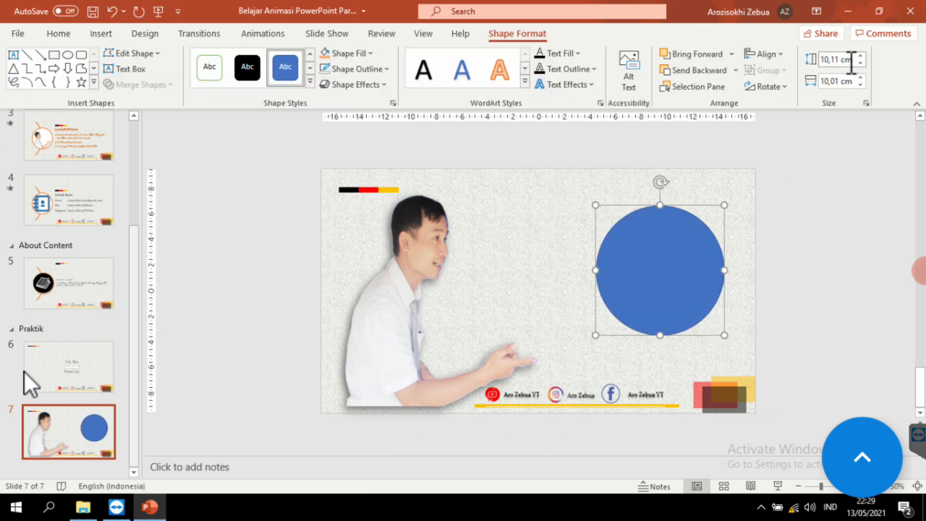
left_click(851, 60)
type("12")
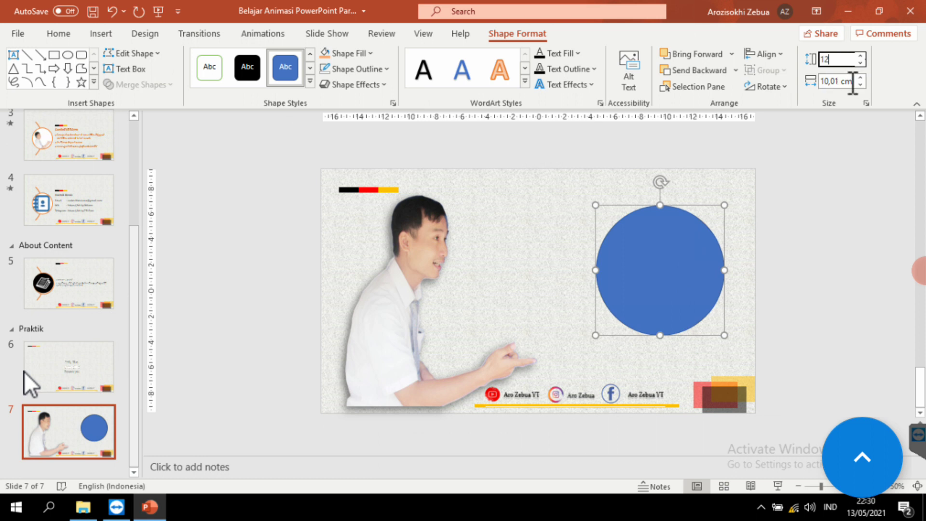
left_click(847, 81)
type("12")
key("Return")
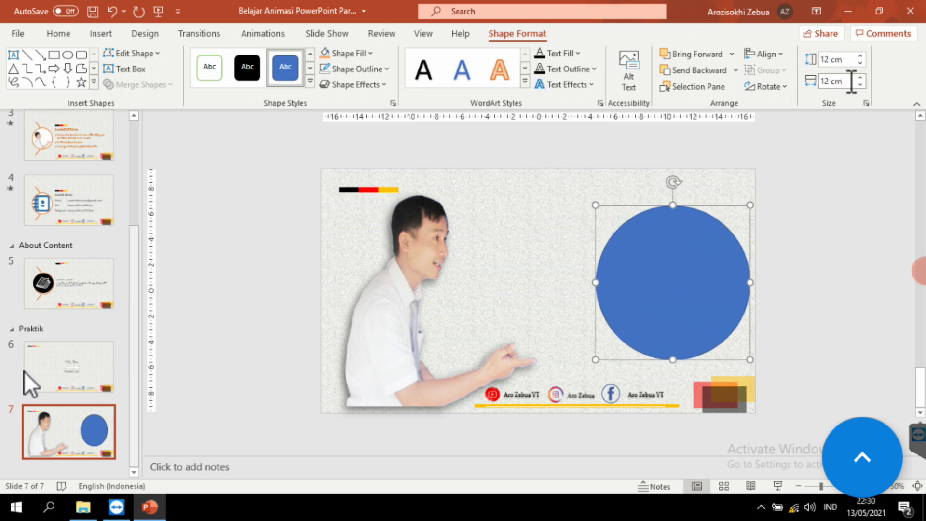
mouse_move(680, 259)
left_mouse_down()
mouse_move(639, 251)
mouse_move(725, 262)
mouse_move(621, 245)
mouse_move(736, 259)
mouse_move(728, 254)
mouse_move(765, 275)
left_mouse_up()
Delete the extra right-hand circle, keeping the single 12 cm blue circle
left_click(615, 275)
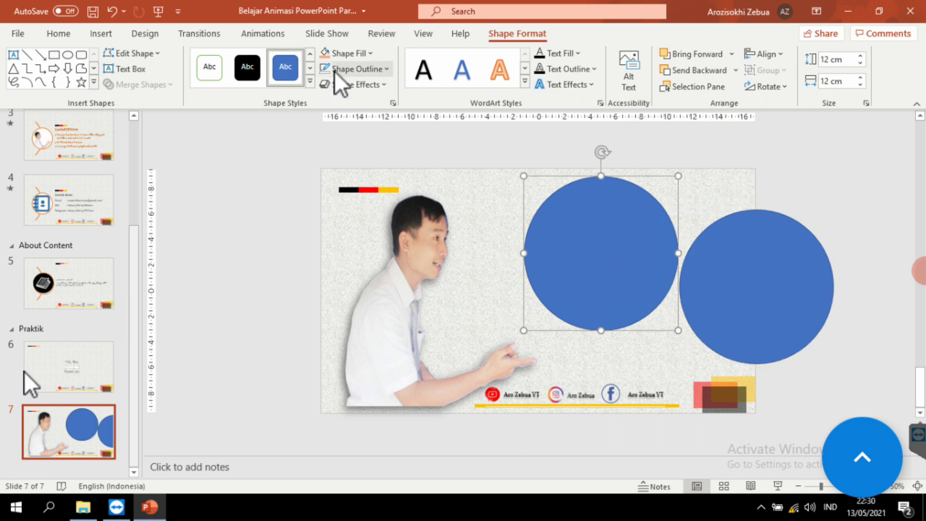
left_click(722, 283)
key("Delete")
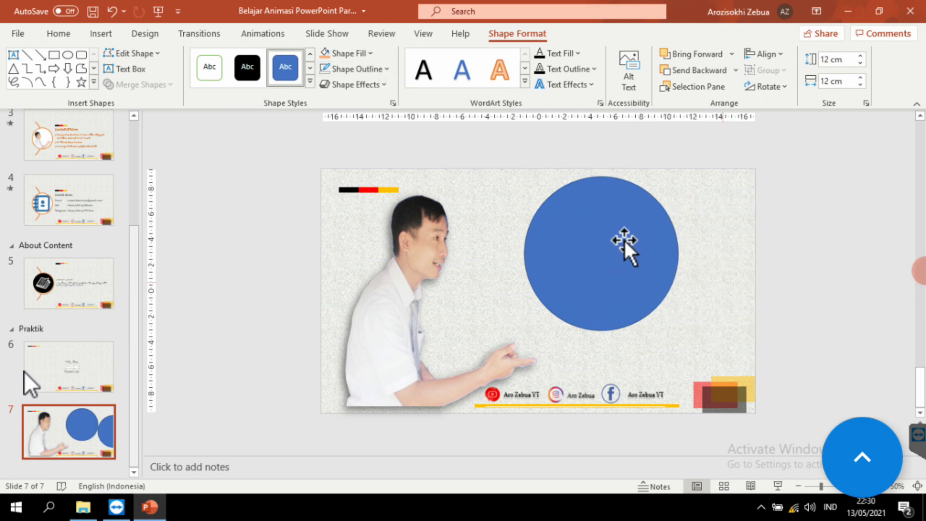
left_click(620, 244)
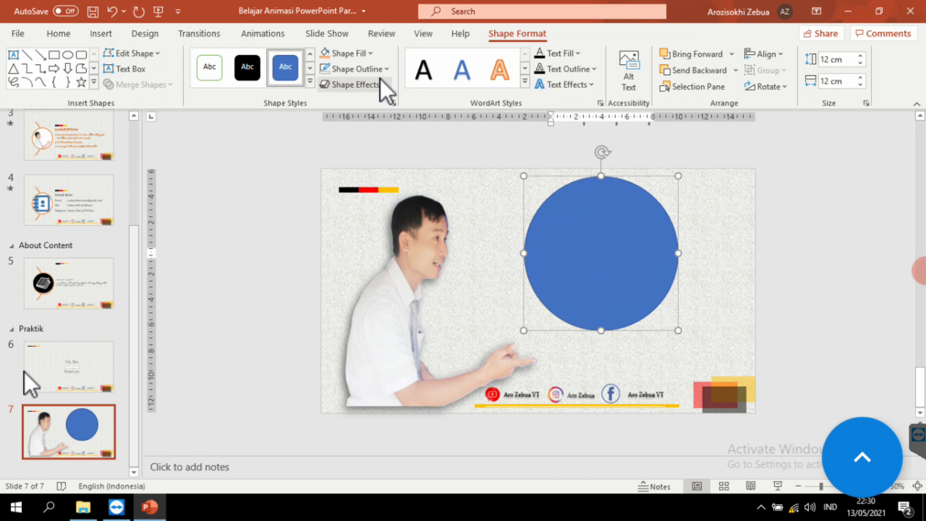
left_click(386, 69)
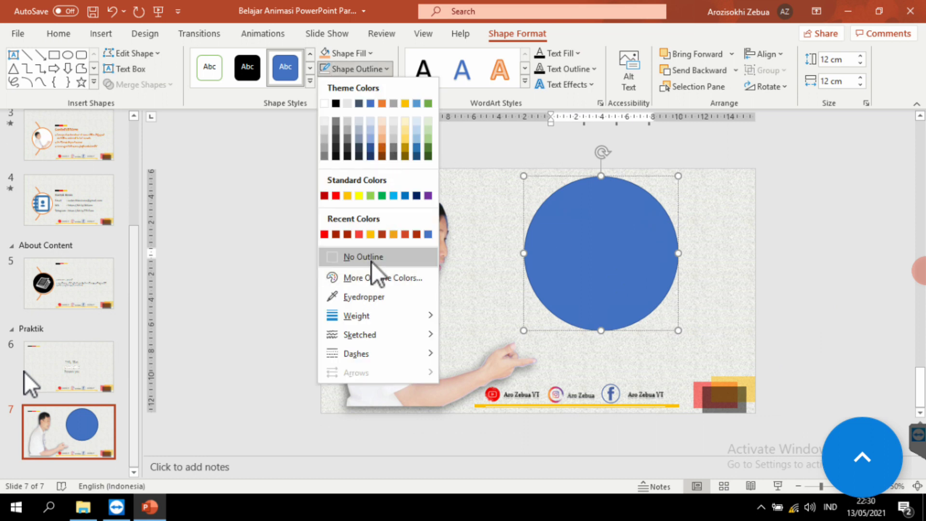
key("Escape")
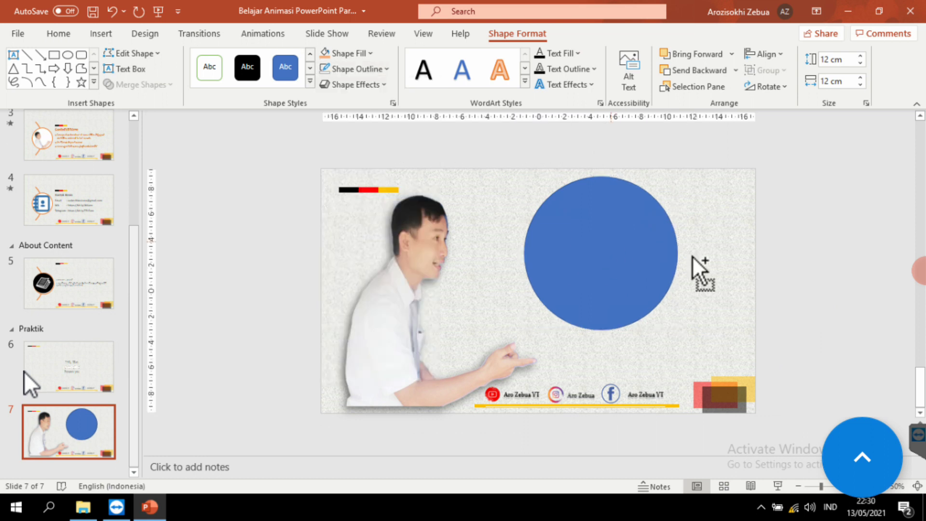
Duplicate the blue circle and resize the copy to 10 cm × 10 cm
left_click_drag(612, 253, 791, 283)
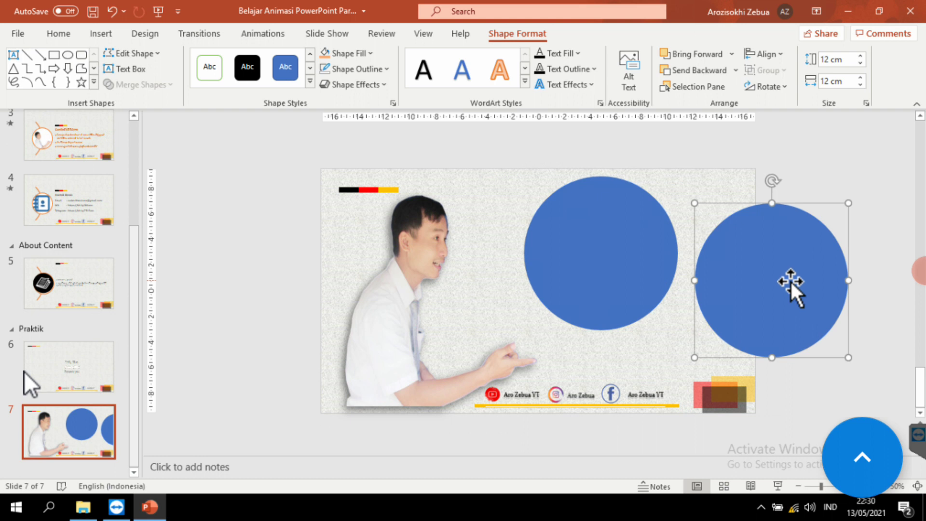
left_click(851, 58)
type("10")
left_click(854, 82)
type("1")
key("Return")
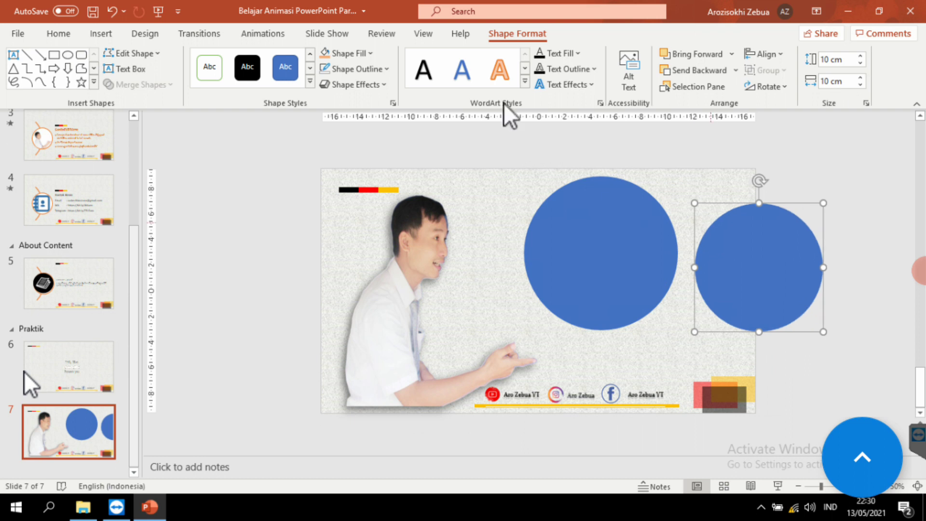
Fill the 10 cm circle yellow, centre it on the blue circle, and select it with the photo
left_click(369, 54)
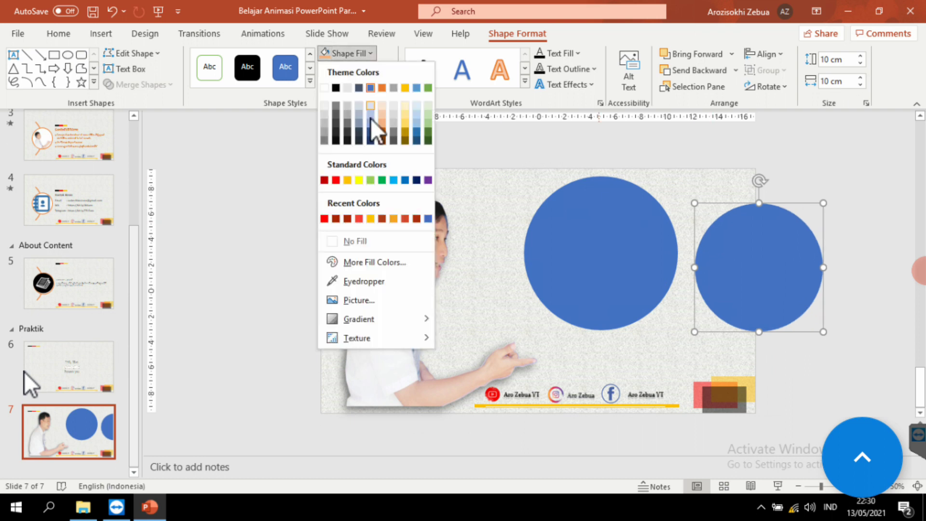
left_click(358, 180)
left_click_drag(754, 269, 591, 252)
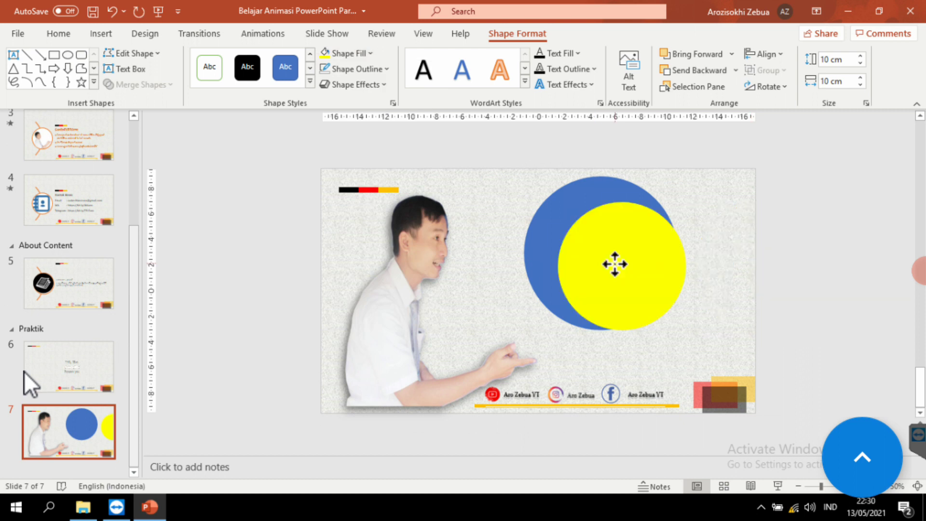
mouse_move(591, 253)
left_mouse_down()
mouse_move(750, 262)
mouse_move(437, 273)
mouse_move(424, 250)
mouse_move(403, 300)
mouse_move(478, 326)
mouse_move(425, 251)
left_mouse_up()
left_click(795, 240)
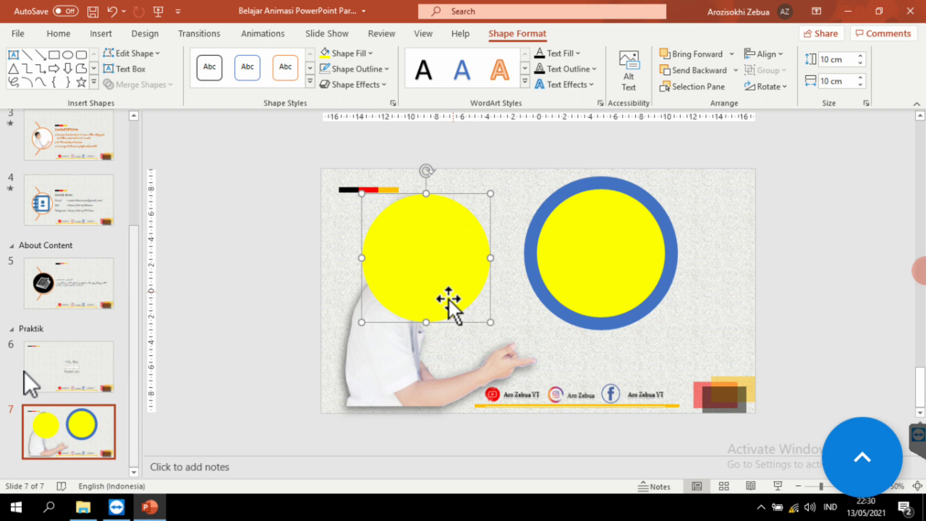
left_click(388, 357, "ctrl")
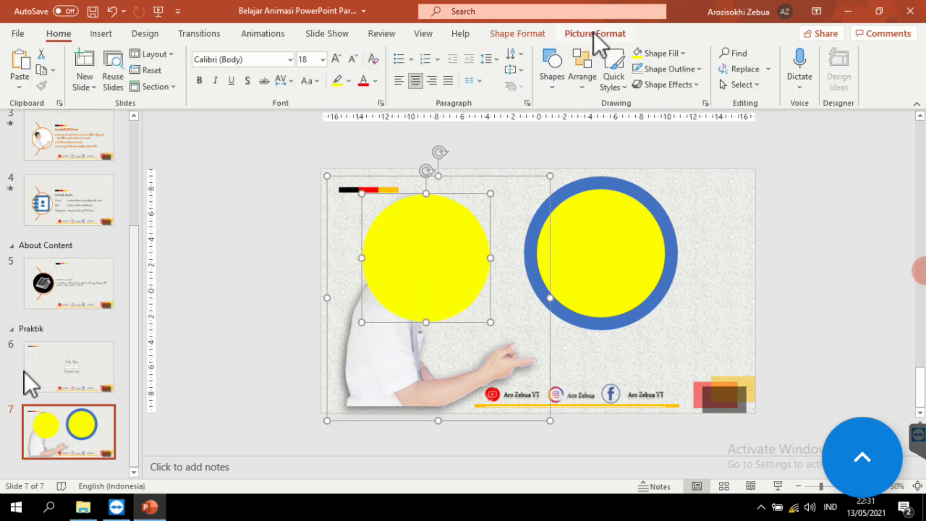
Fragment the photo along the yellow circle's outline using Merge Shapes
left_click(594, 31)
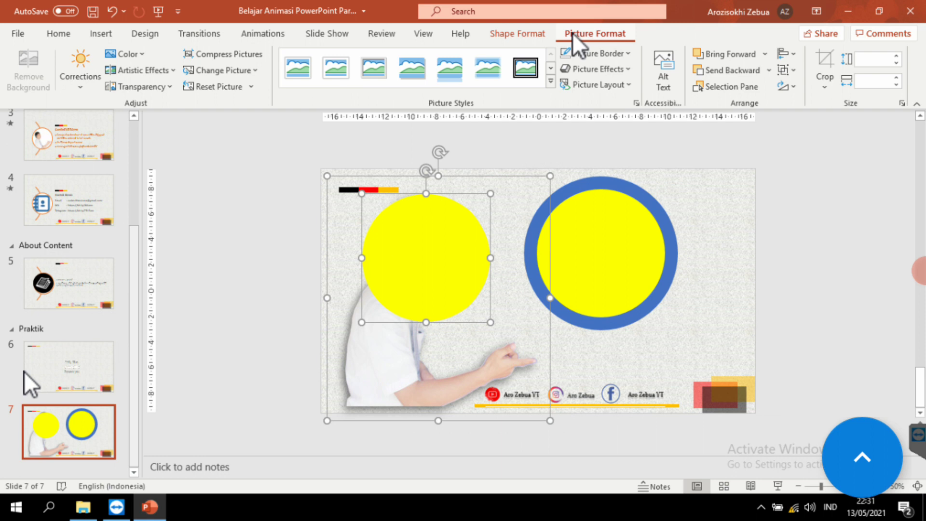
left_click(530, 33)
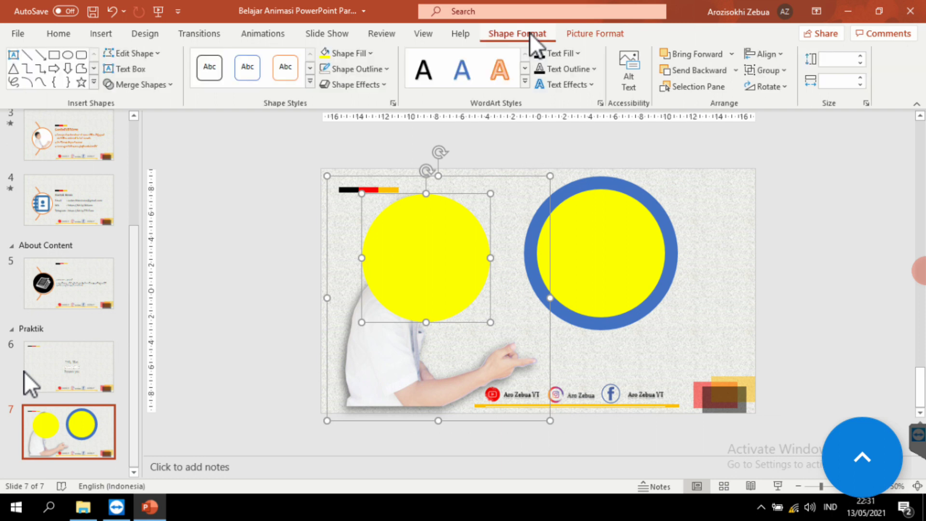
left_click(170, 85)
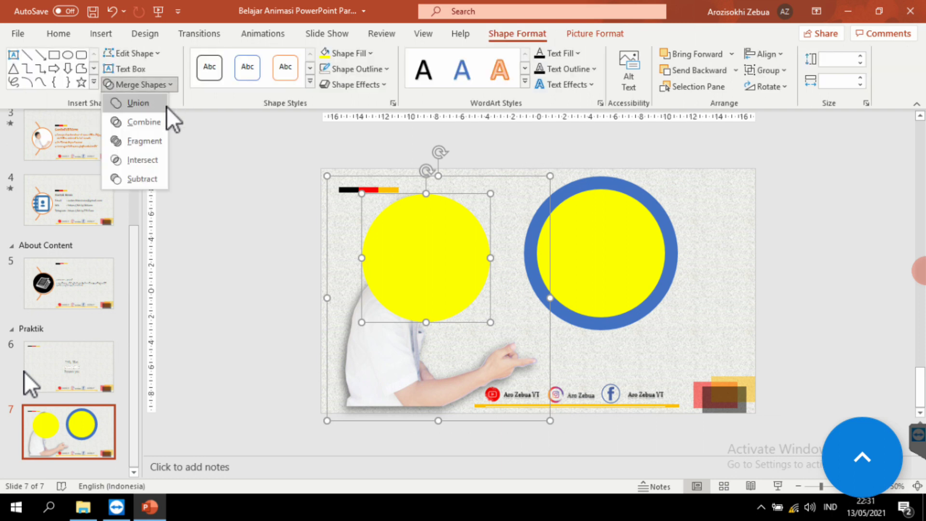
left_click(154, 144)
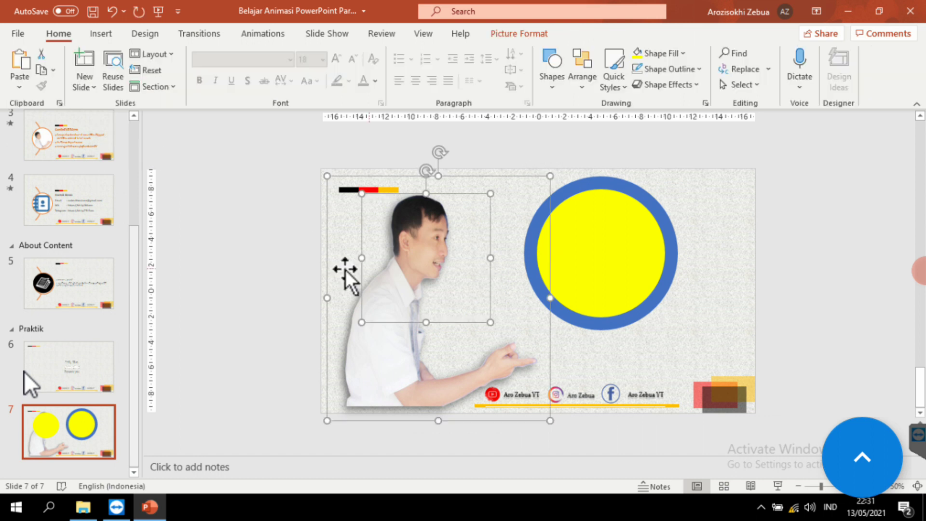
Delete the body part of the photo and place the face piece left of the circle
left_click(822, 245)
left_click(427, 259)
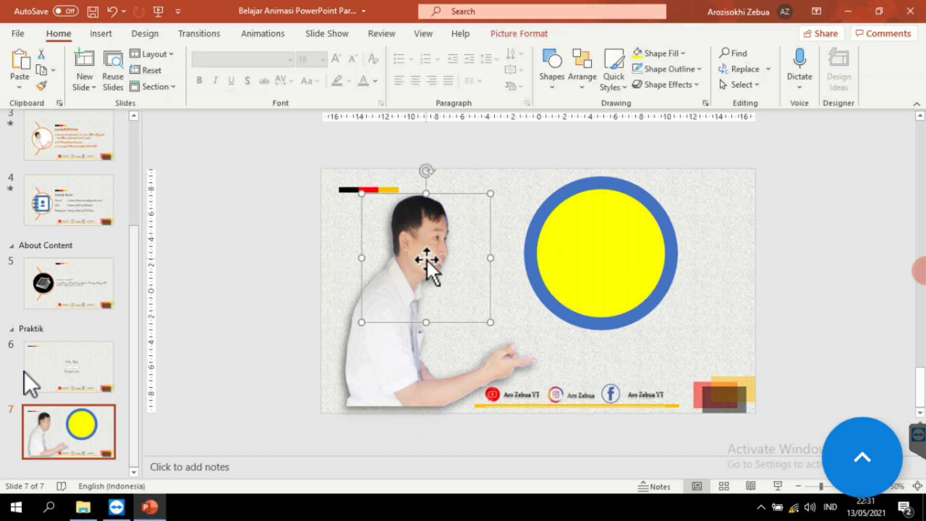
left_click_drag(451, 239, 493, 226)
left_click_drag(560, 272, 782, 259)
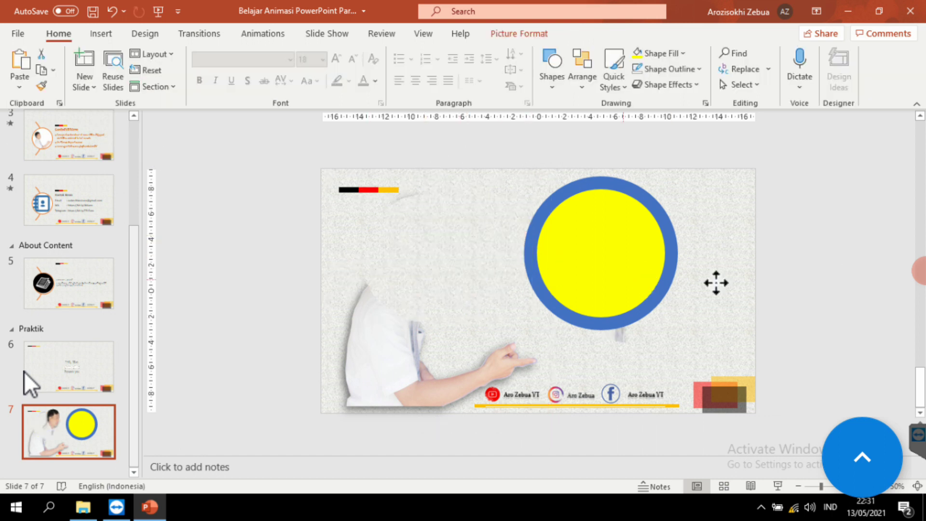
left_click(366, 237)
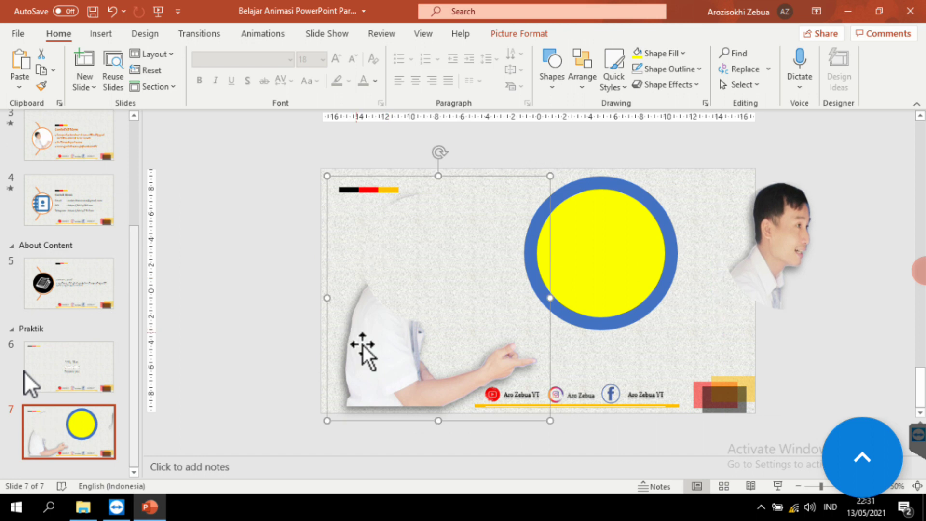
key("Delete")
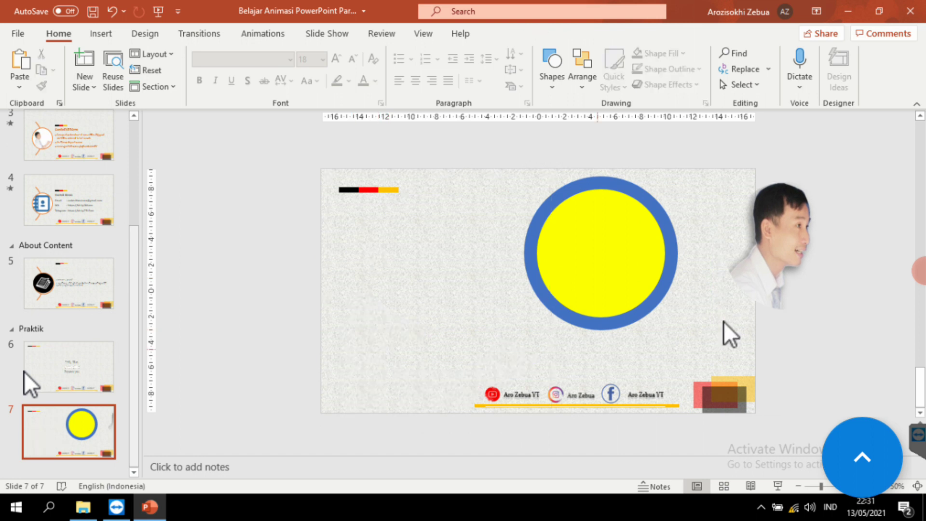
left_click_drag(772, 269, 454, 335)
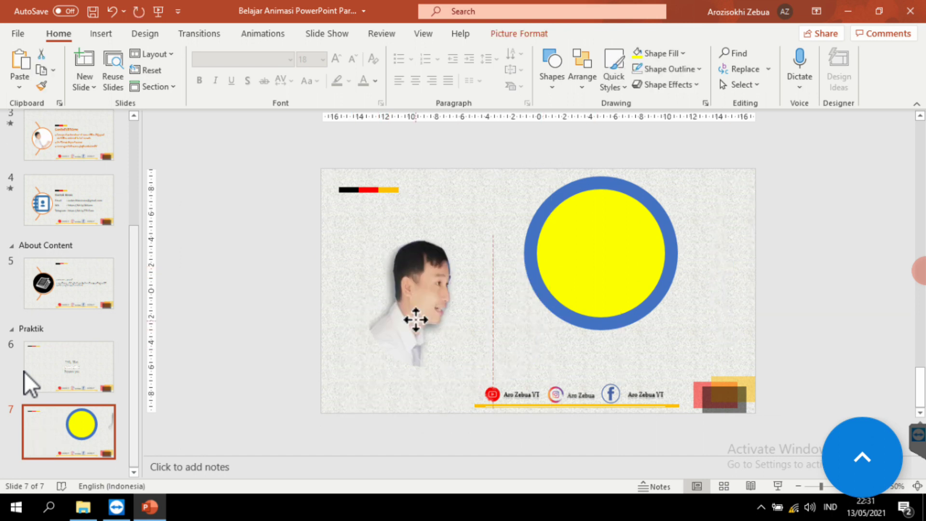
Copy the yellow circle over the face and fit the re-pasted face picture inside it
left_click(596, 263)
mouse_move(661, 289)
left_mouse_down()
mouse_move(785, 297)
mouse_move(240, 293)
left_mouse_up()
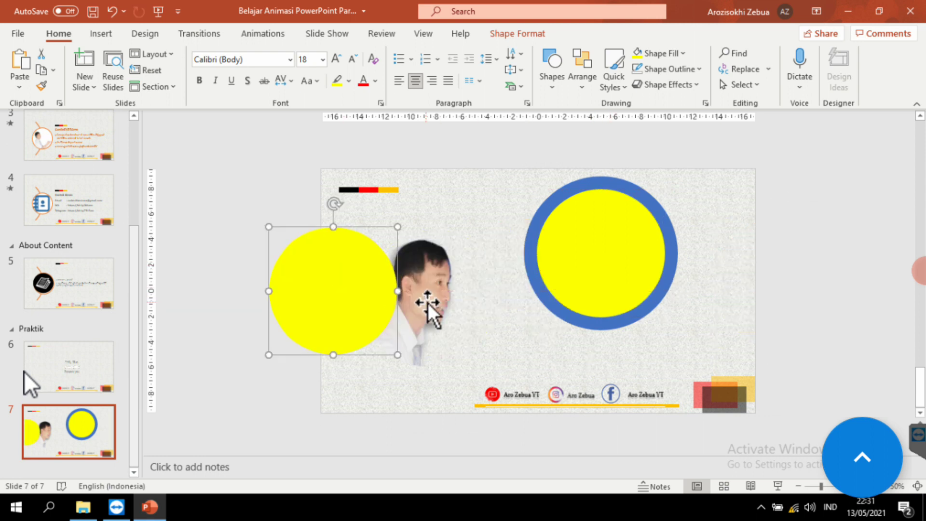
left_click(427, 303)
key("Delete")
key("ctrl+v")
left_click_drag(424, 300, 332, 288)
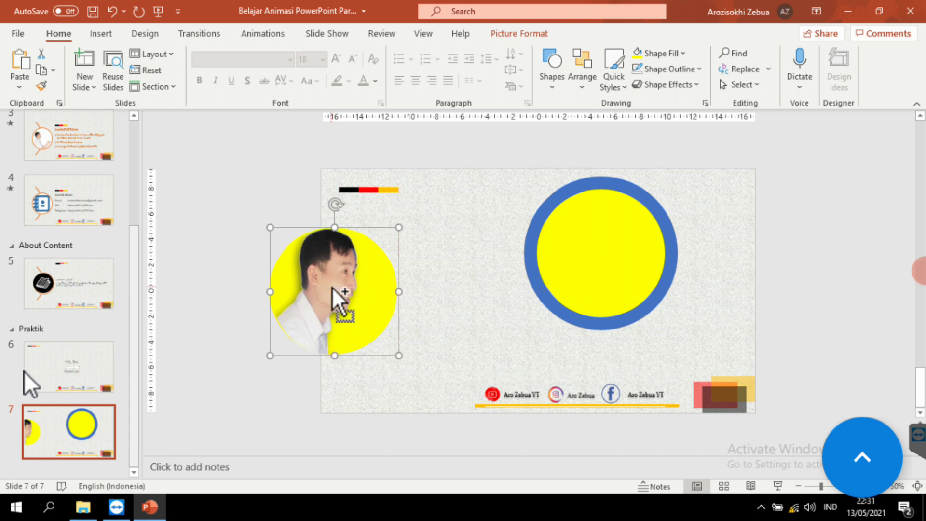
left_click_drag(332, 287, 329, 288)
scroll(329, 286, "up", 2)
scroll(227, 369, "up", 1)
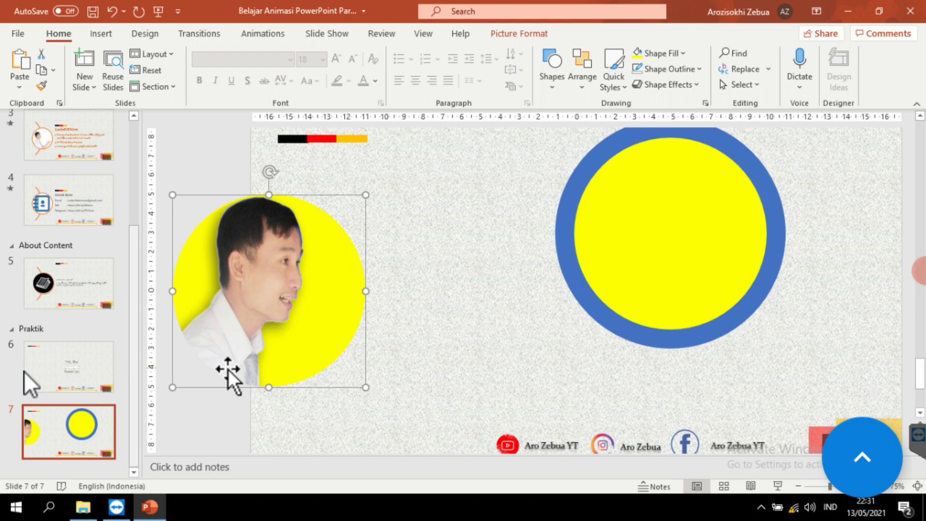
scroll(330, 364, "down", 1)
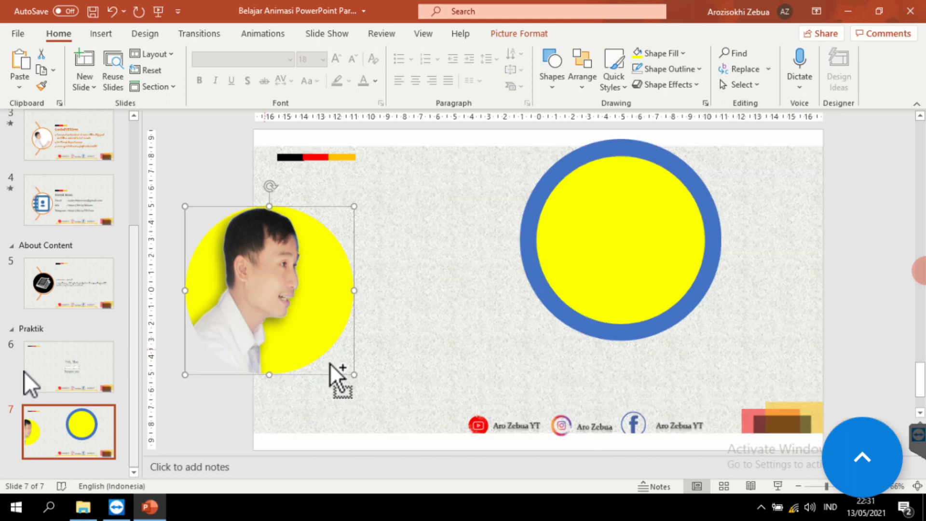
scroll(330, 364, "down", 1)
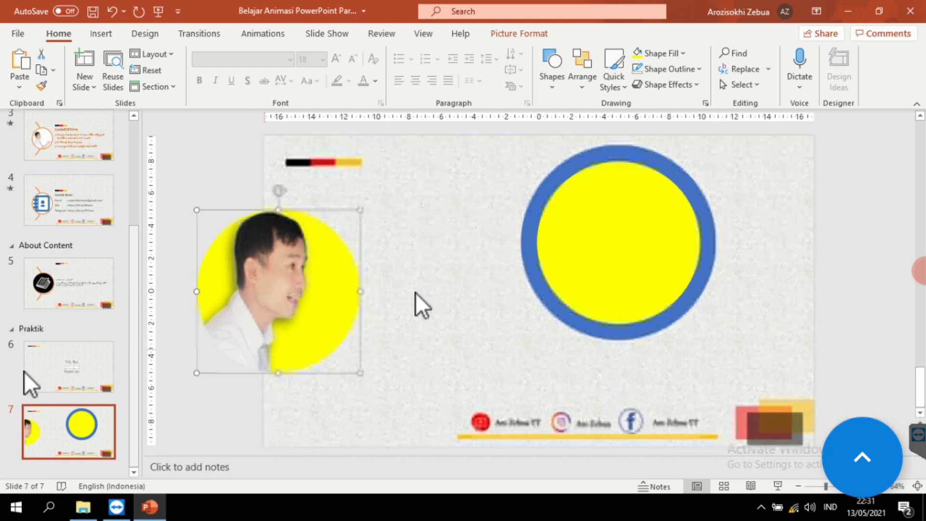
Give the circular face portrait a grey background fill
double_click(347, 265)
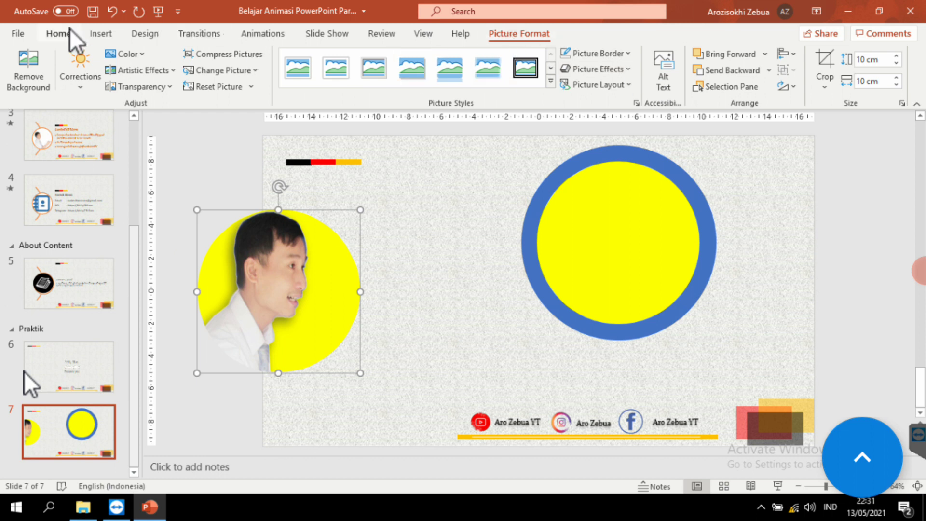
left_click(58, 33)
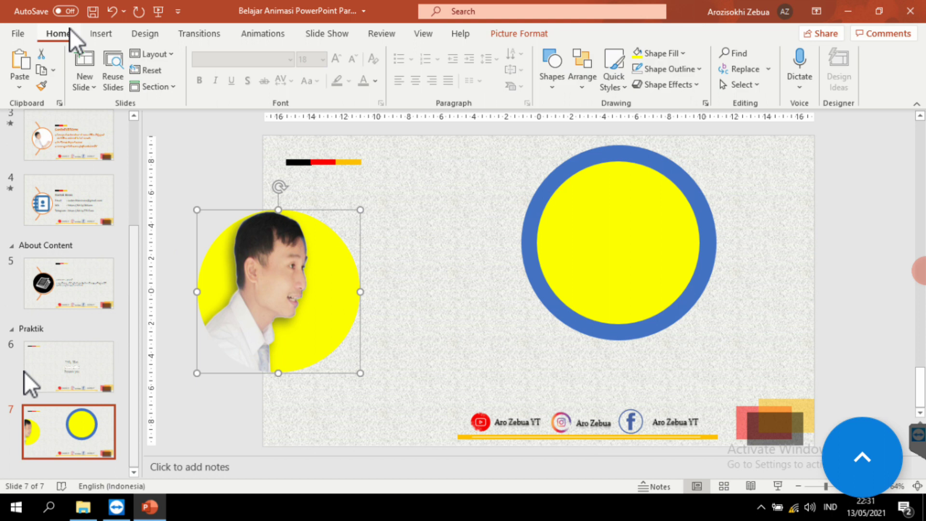
left_click(678, 55)
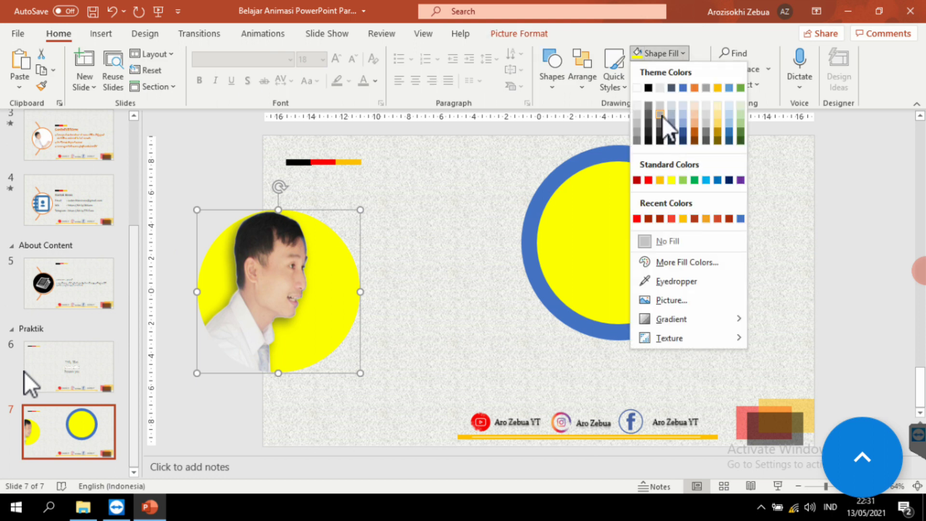
left_click(662, 116)
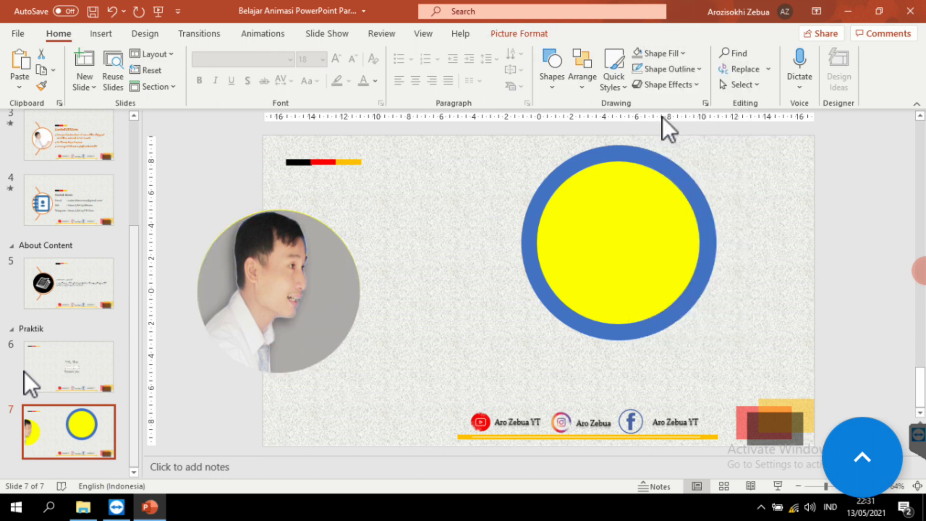
Delete the leftover yellow circle and move the grey portrait left into its spot
mouse_move(331, 275)
left_mouse_down()
mouse_move(333, 262)
mouse_move(407, 292)
left_mouse_up()
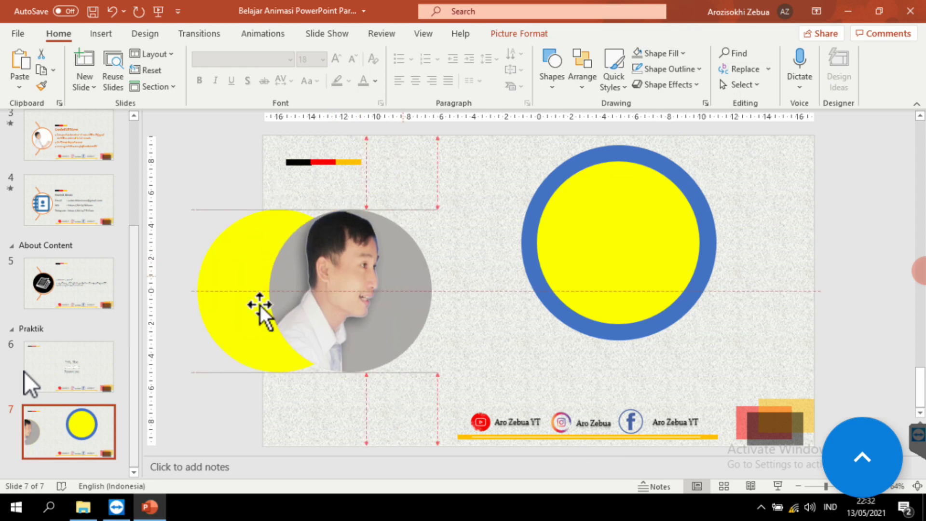
left_click(260, 305)
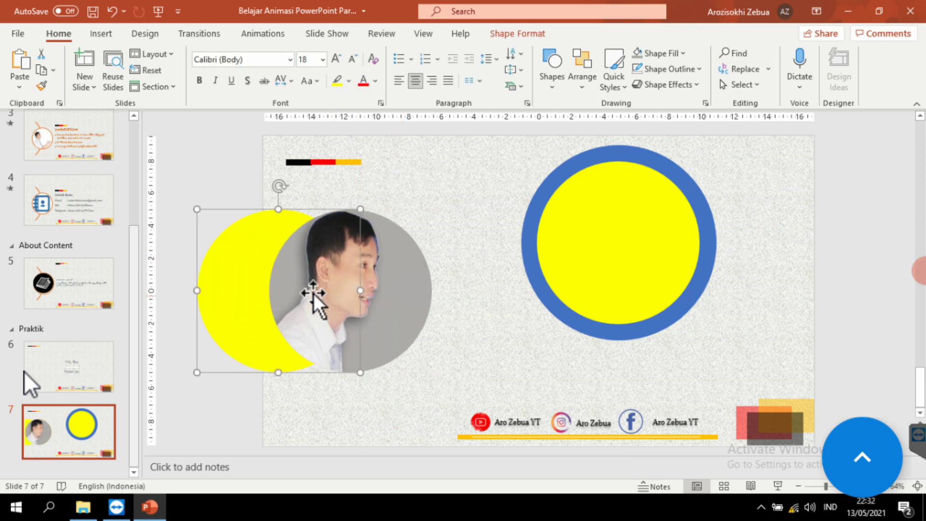
key("Delete")
left_click_drag(331, 310, 260, 316)
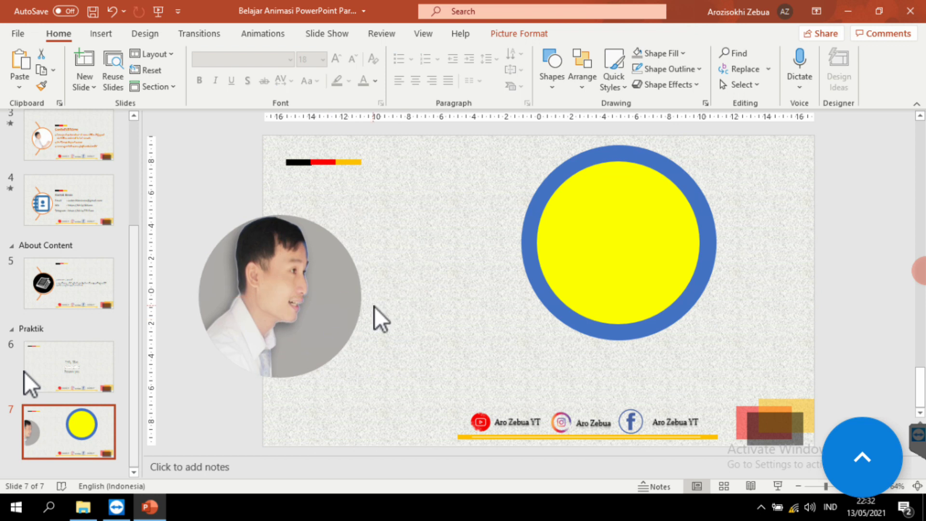
Bring the grey portrait fully onto the slide and centre the yellow circle inside the blue ring
left_click_drag(338, 311, 423, 290)
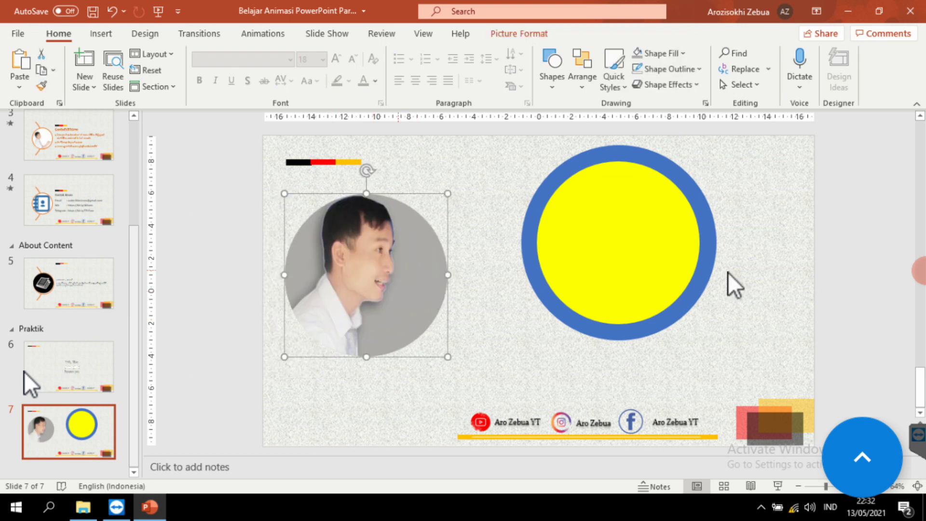
left_click(839, 243)
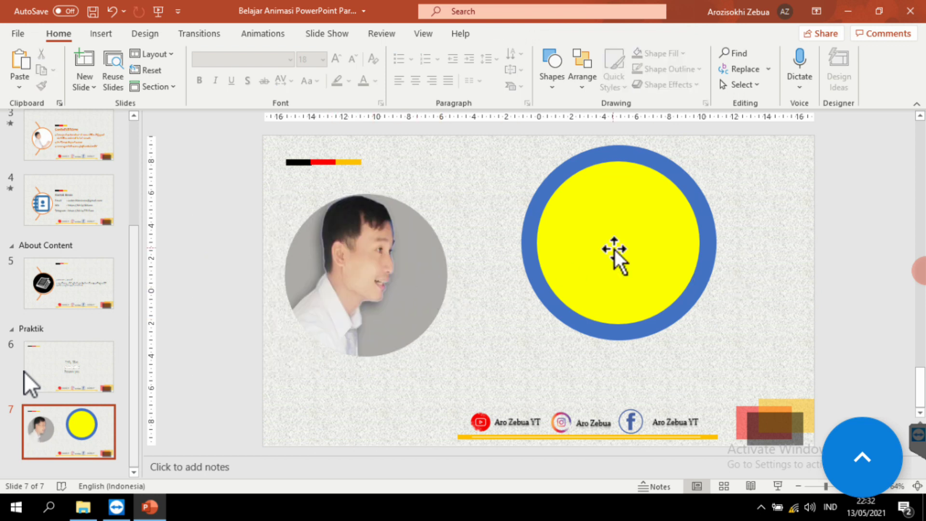
left_click_drag(628, 228, 615, 233)
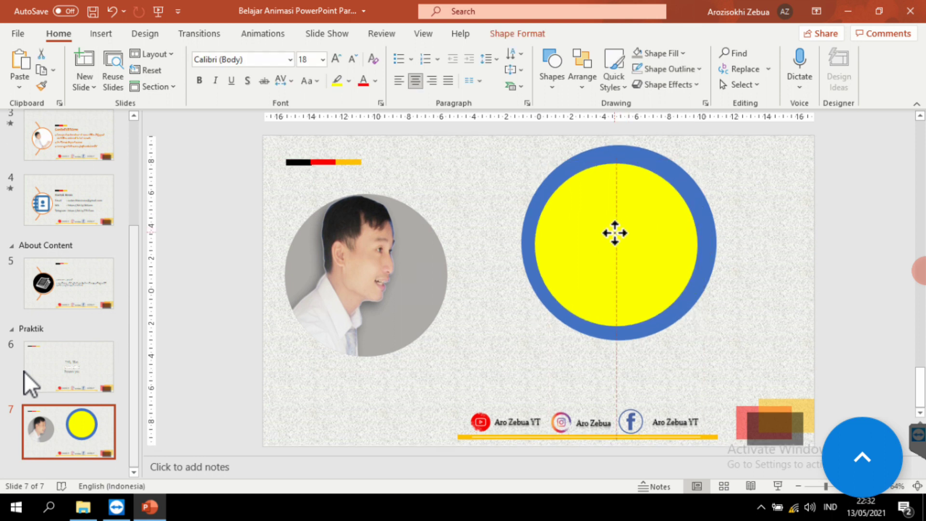
left_click_drag(614, 233, 615, 230)
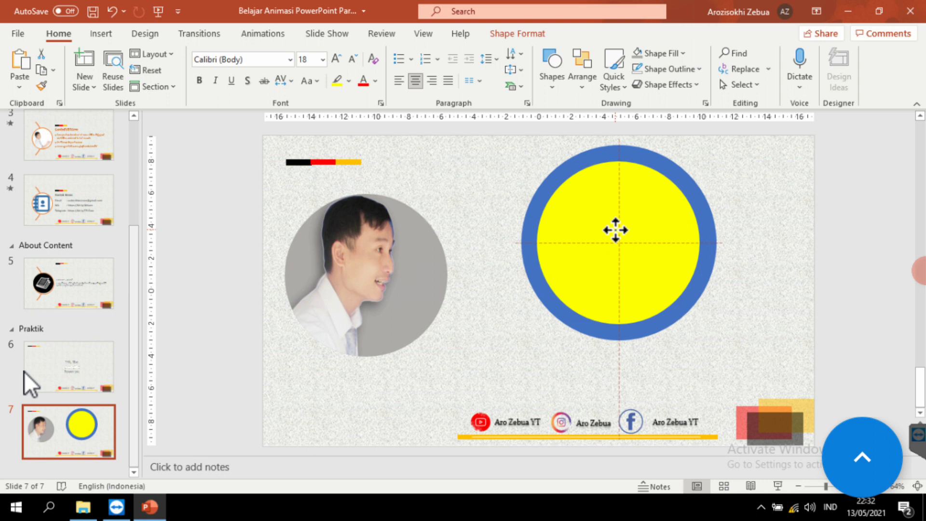
left_click_drag(616, 230, 615, 231)
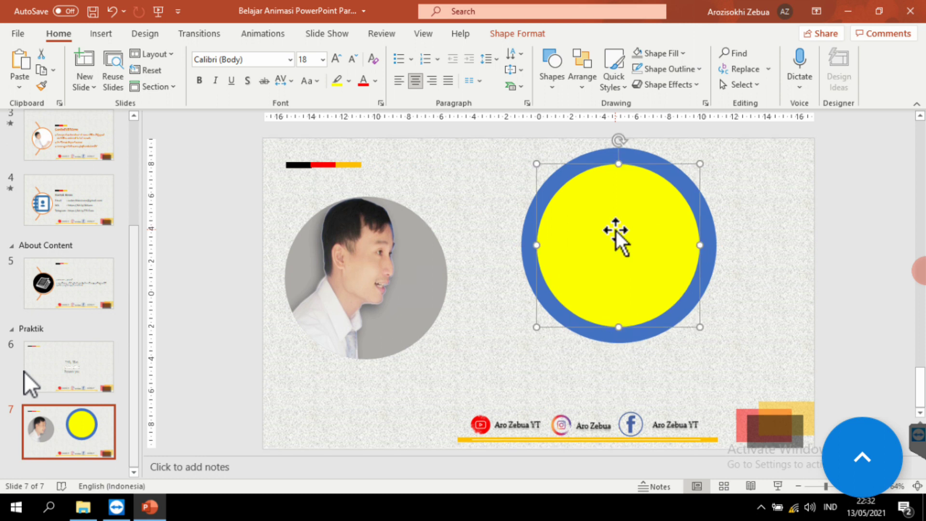
left_click(868, 228)
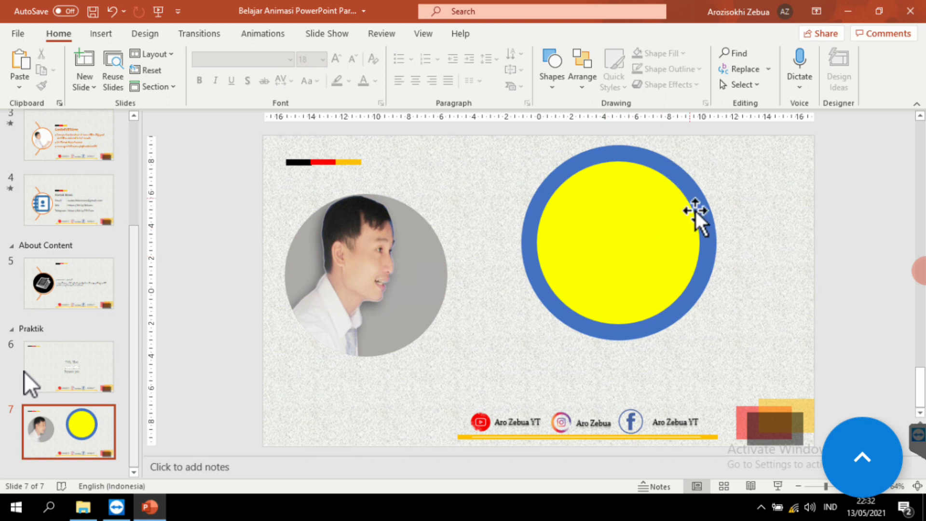
left_click_drag(612, 255, 499, 288)
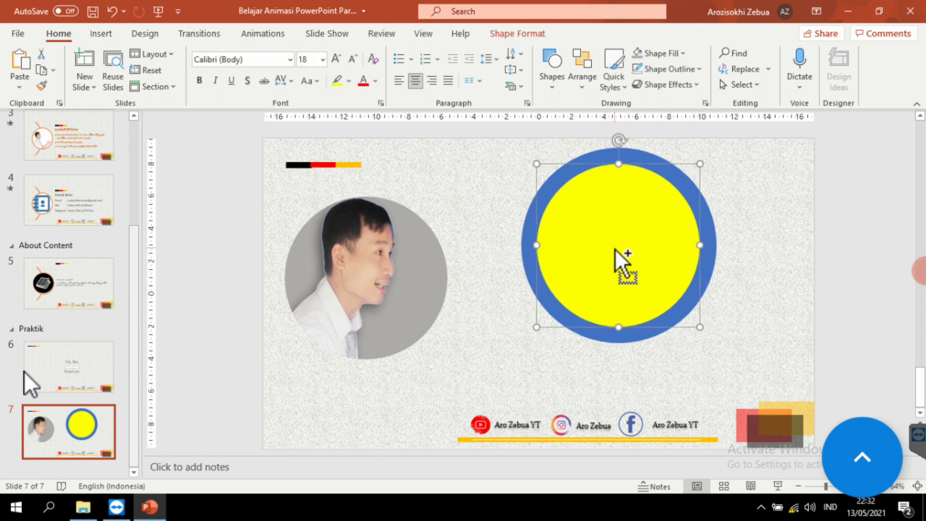
Place a yellow circle copy left of the portrait, then fragment the blue ring with the yellow circle
left_click_drag(498, 288, 247, 272)
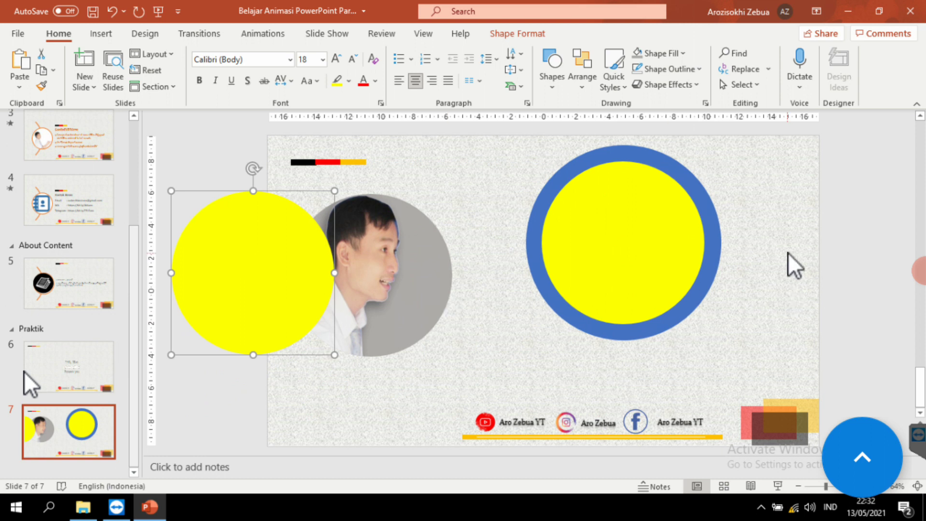
left_click_drag(842, 132, 482, 358)
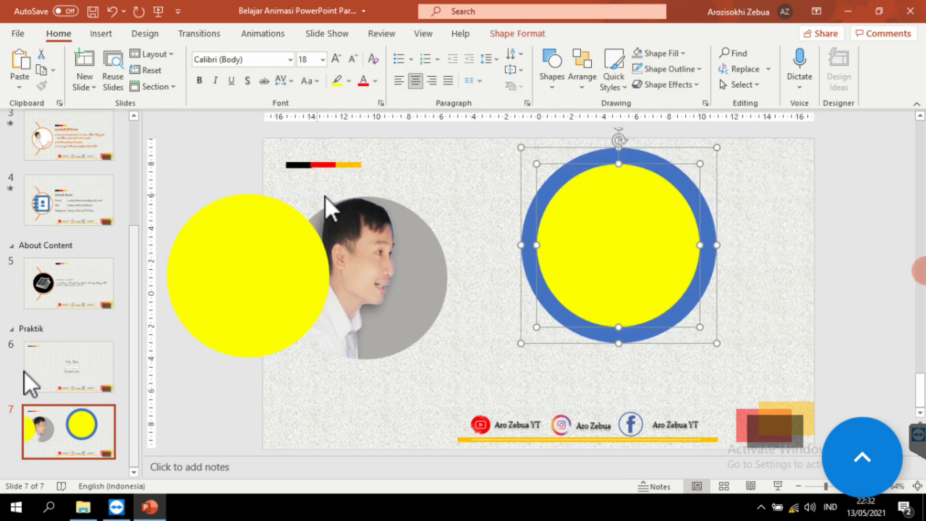
left_click(528, 33)
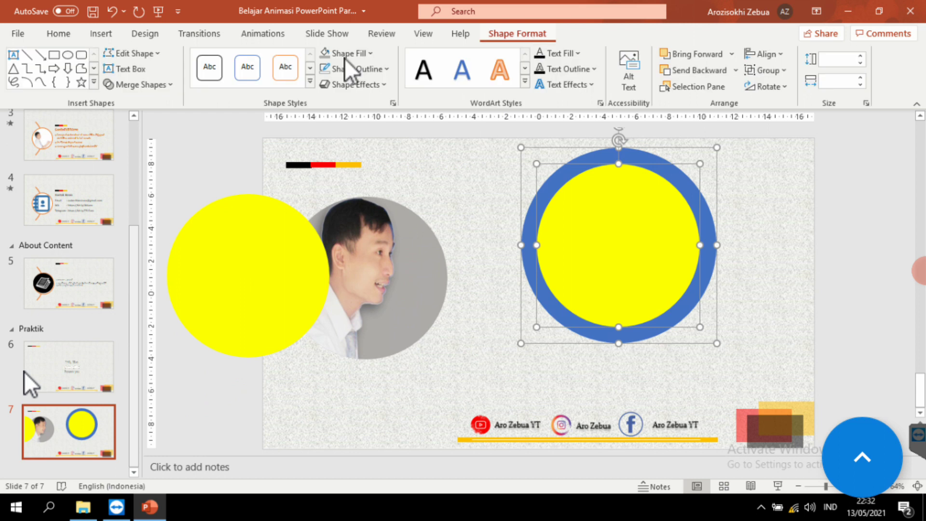
left_click(171, 85)
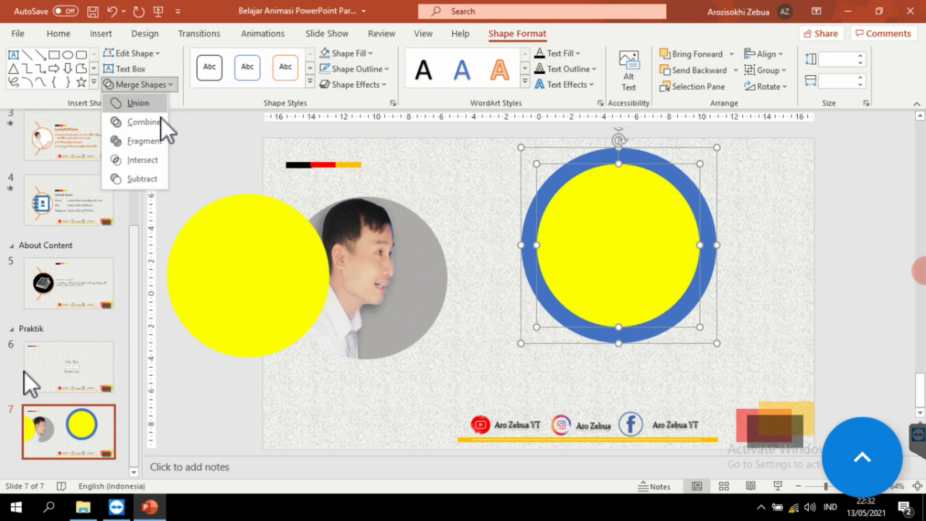
left_click(787, 215)
Delete the solid yellow centre disk, leaving a hollow yellow ring
left_click_drag(607, 239, 795, 235)
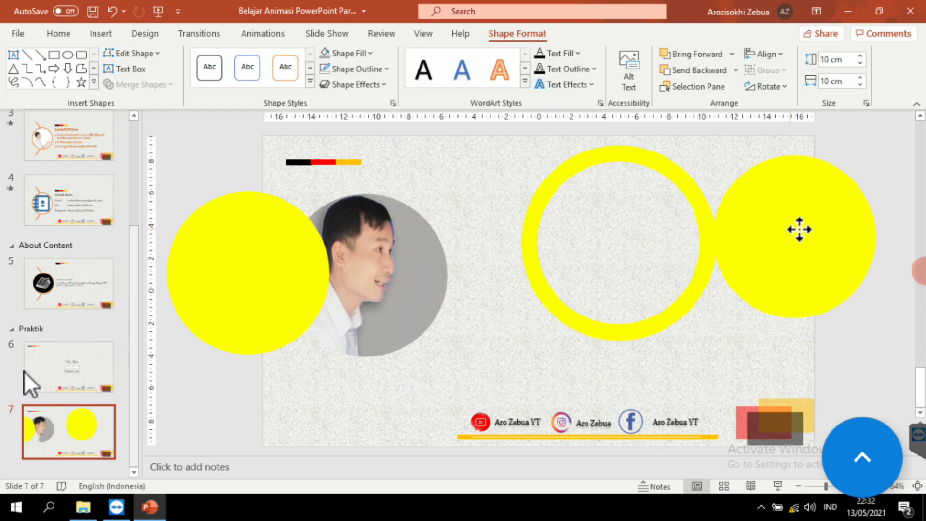
key("Delete")
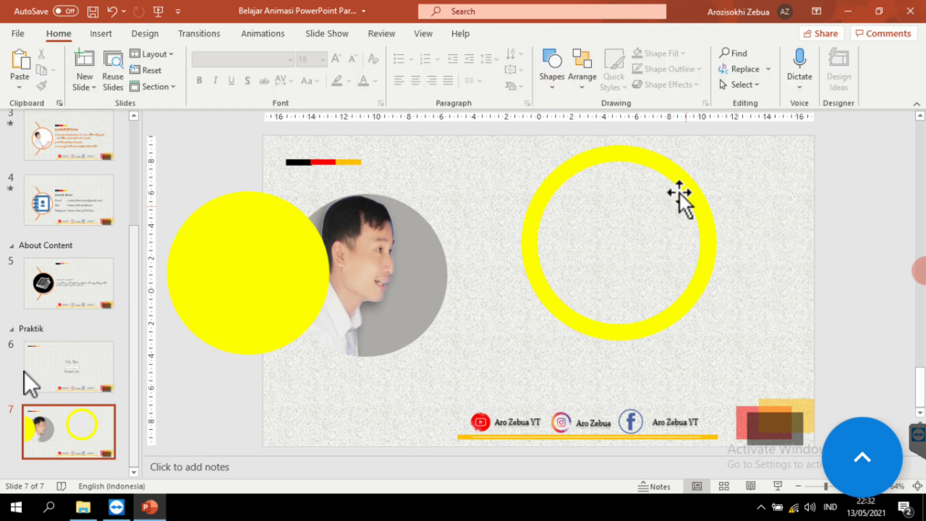
left_click(675, 182)
Centre the yellow ring, then move the portrait bottom-left and the solid yellow circle bottom-right
mouse_move(657, 193)
left_mouse_down()
mouse_move(643, 198)
mouse_move(652, 197)
left_mouse_up()
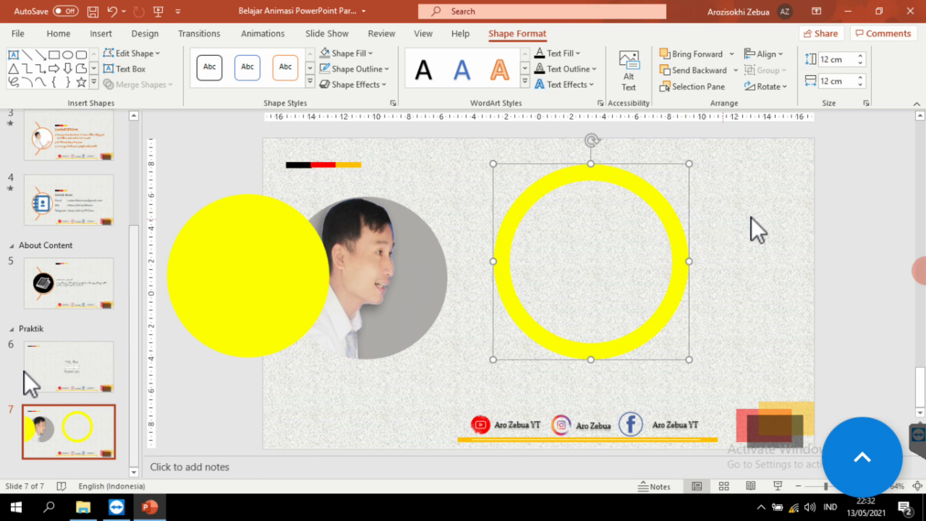
left_click_drag(206, 252, 758, 220)
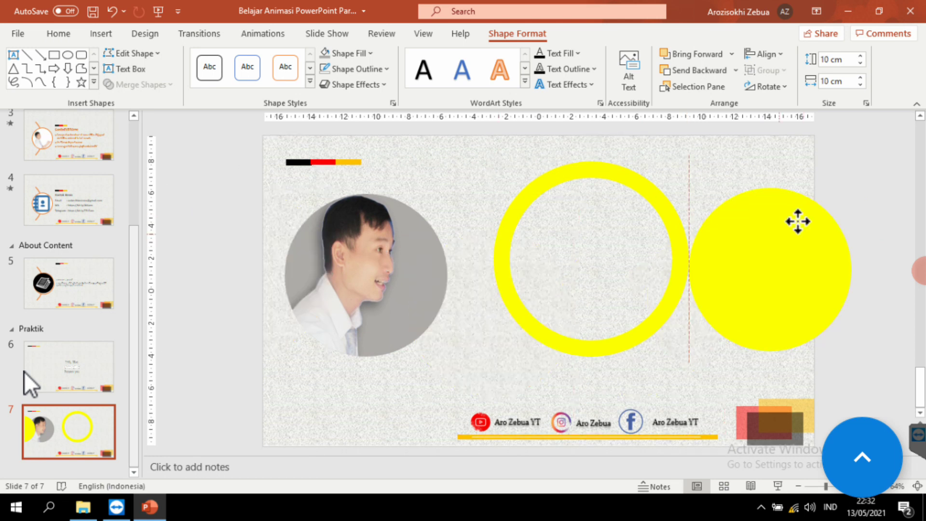
left_click_drag(589, 192, 619, 189)
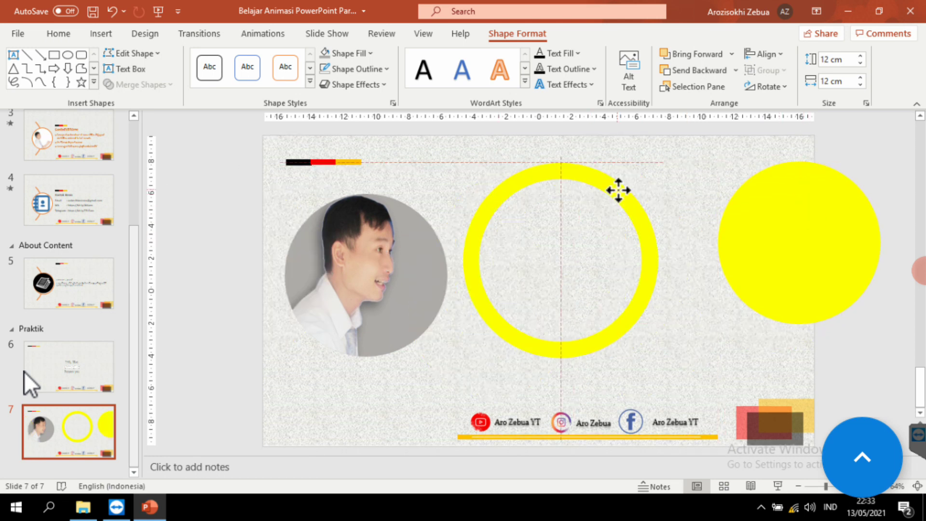
left_click(378, 269)
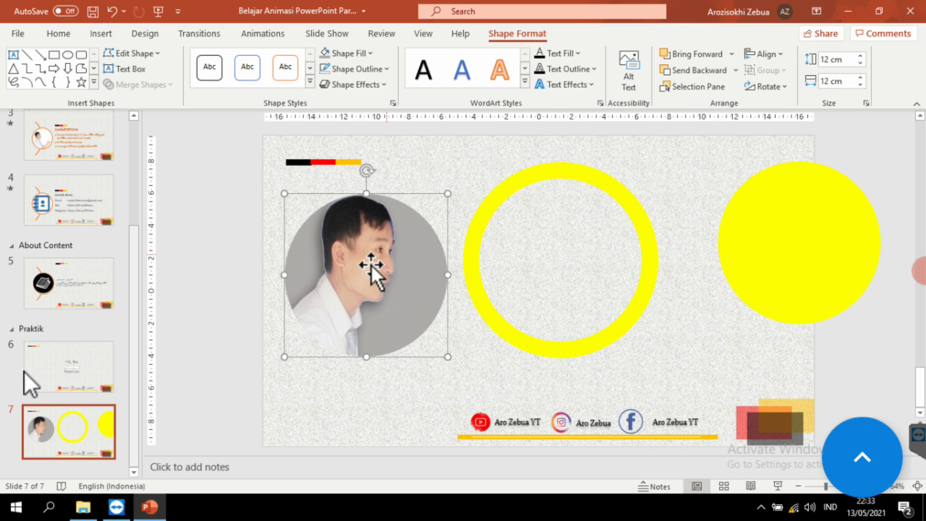
mouse_move(370, 309)
left_mouse_down()
mouse_move(363, 398)
mouse_move(349, 427)
left_mouse_up()
mouse_move(761, 233)
left_mouse_down()
mouse_move(776, 369)
mouse_move(800, 403)
left_mouse_up()
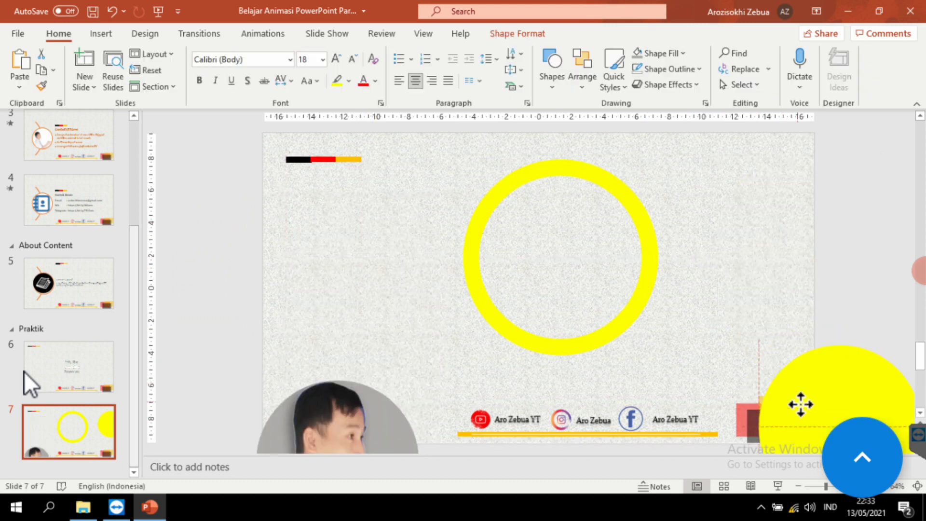
left_click(630, 288)
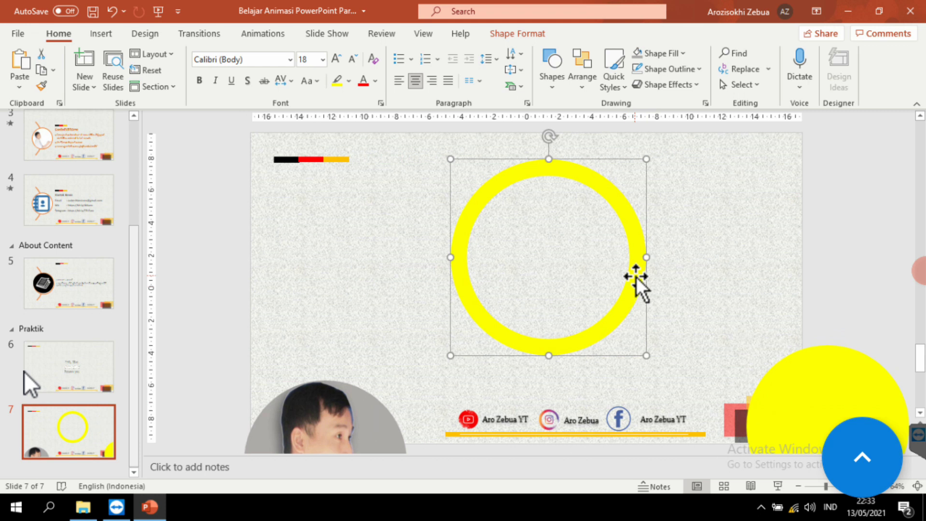
left_click(423, 34)
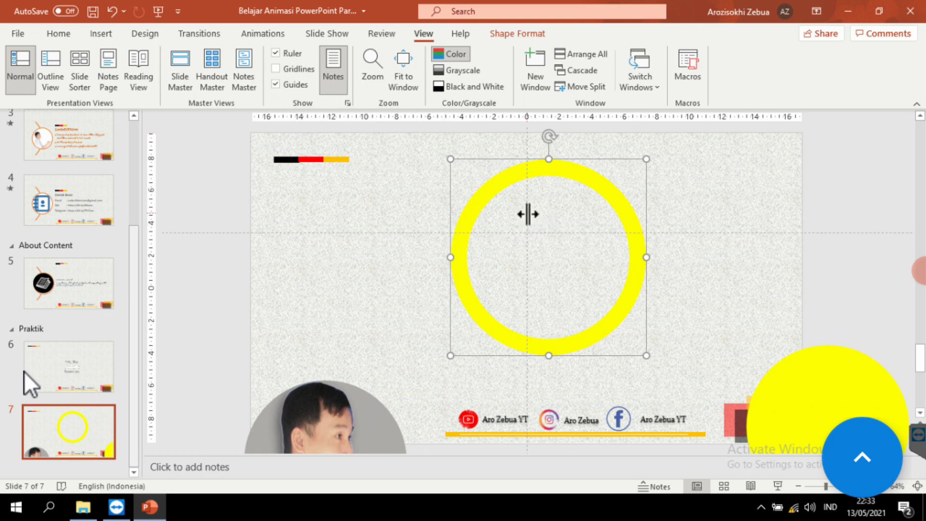
Drag the vertical and horizontal guides so they intersect at the yellow ring's midpoint
left_click_drag(534, 216, 551, 219)
left_click_drag(550, 218, 550, 219)
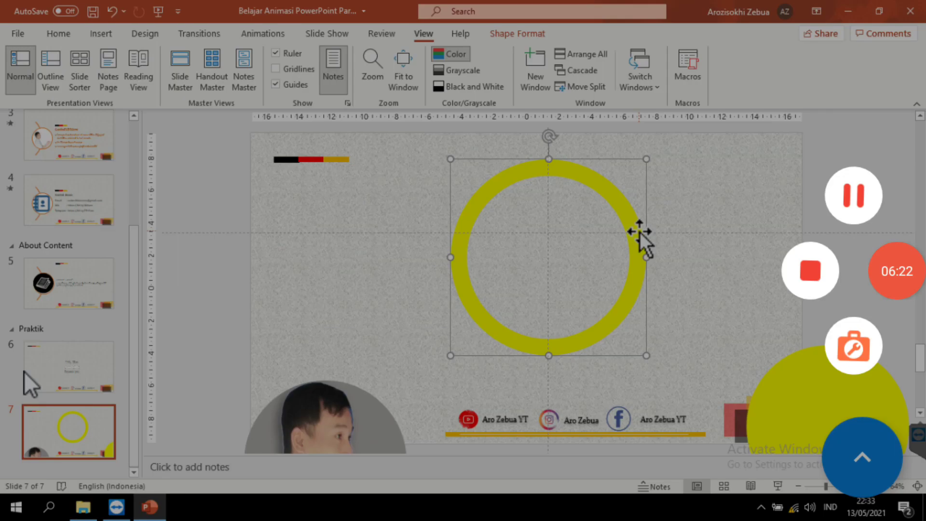
left_click_drag(639, 232, 647, 257)
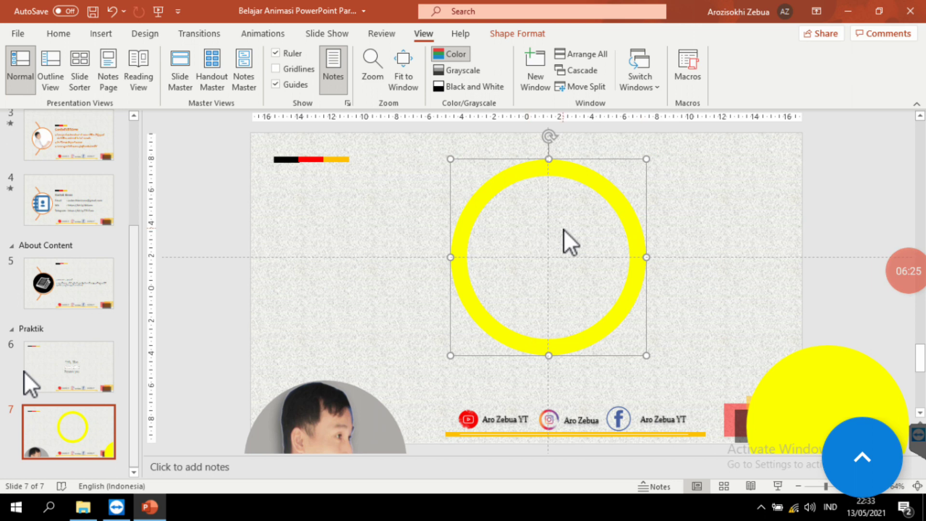
left_click(102, 35)
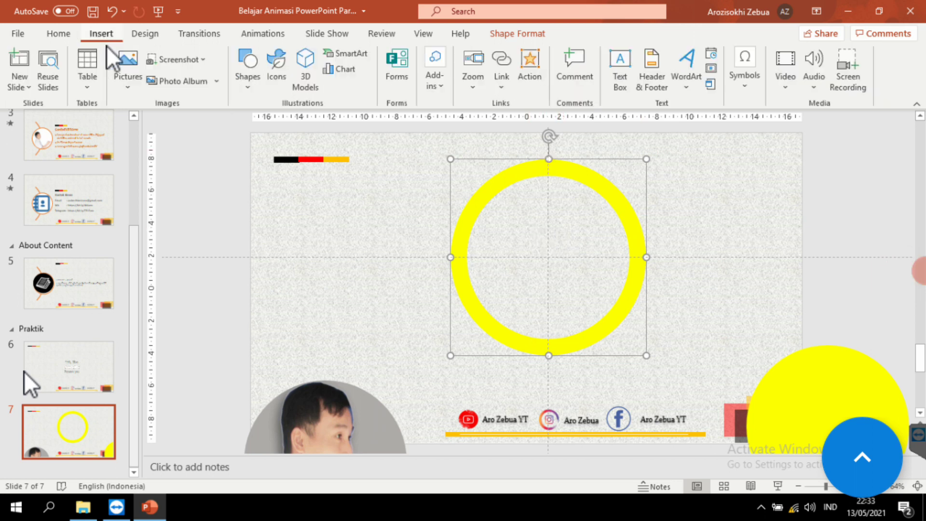
Draw a long rectangle bar across the ring with no outline and height 0,2 cm
left_click(252, 94)
left_click(285, 121)
left_click_drag(616, 269, 707, 232)
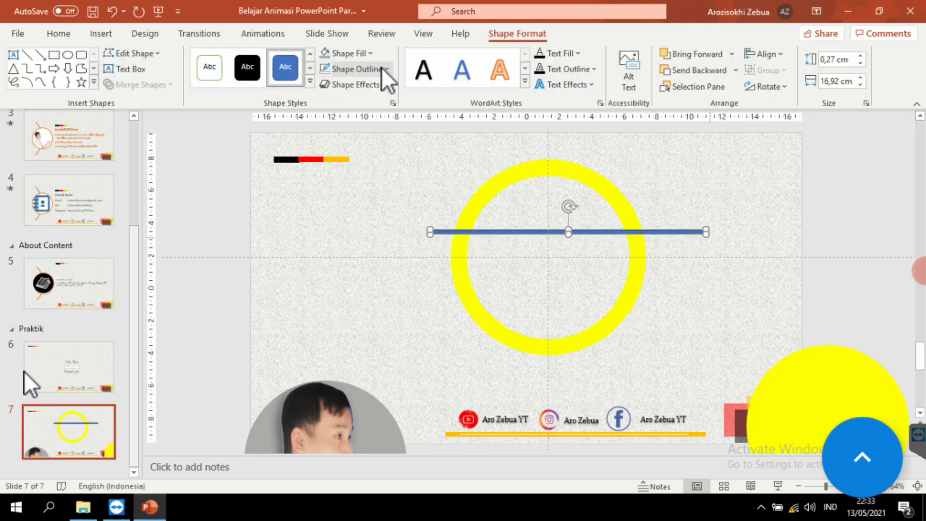
left_click(386, 69)
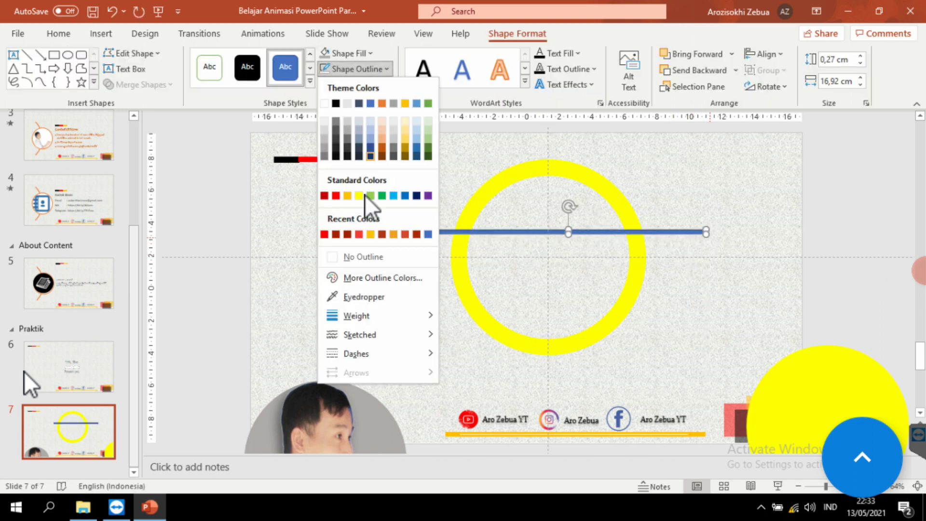
left_click(358, 257)
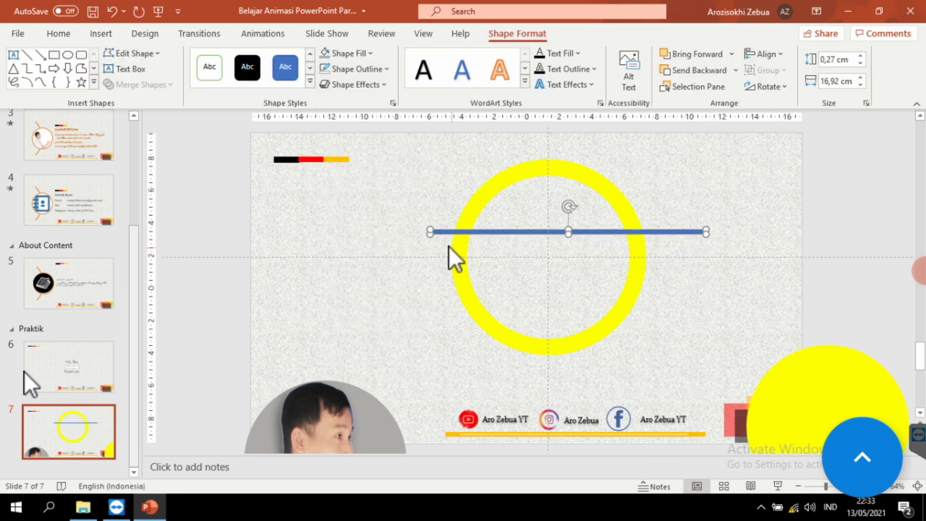
left_click(852, 60)
type("0,1")
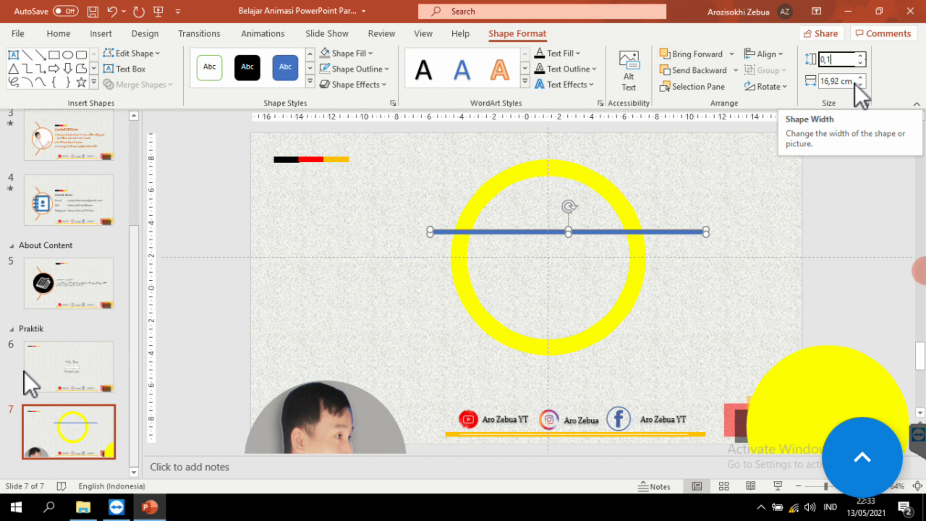
key("BackSpace")
type("2")
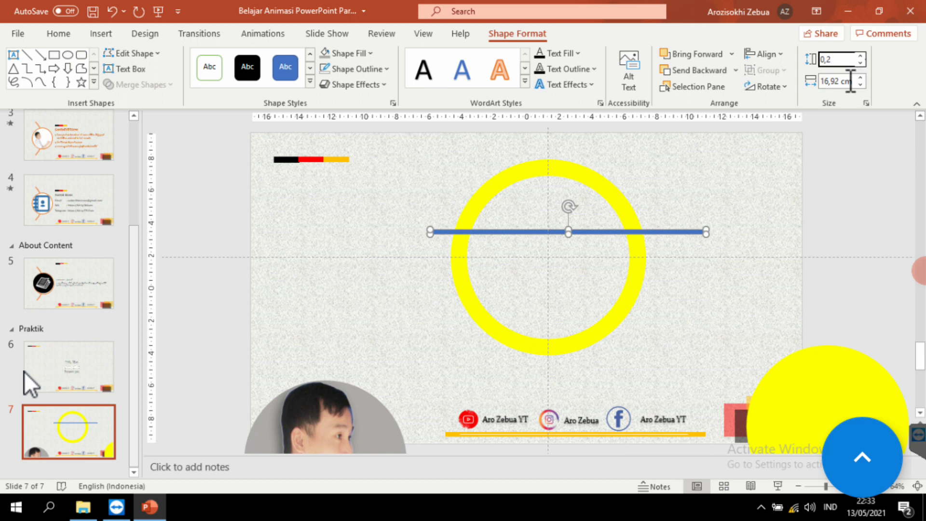
left_click(855, 81)
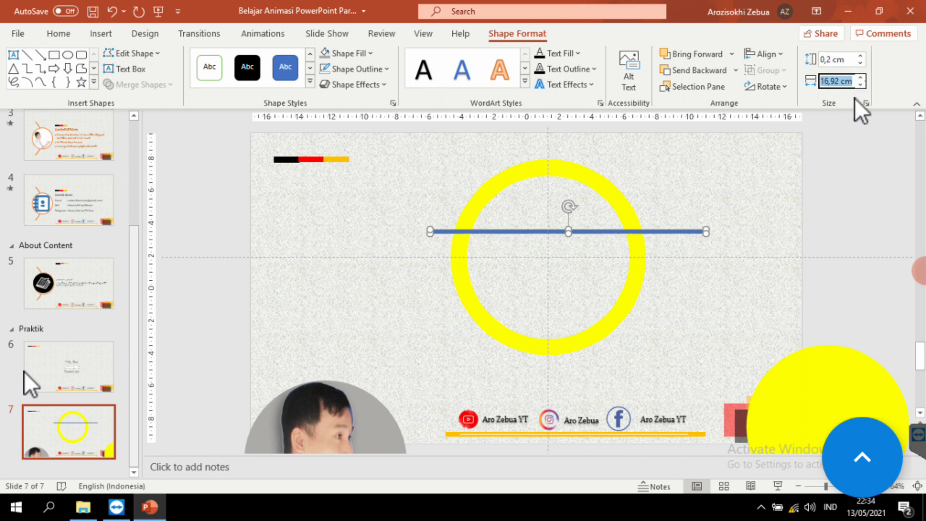
left_click(849, 189)
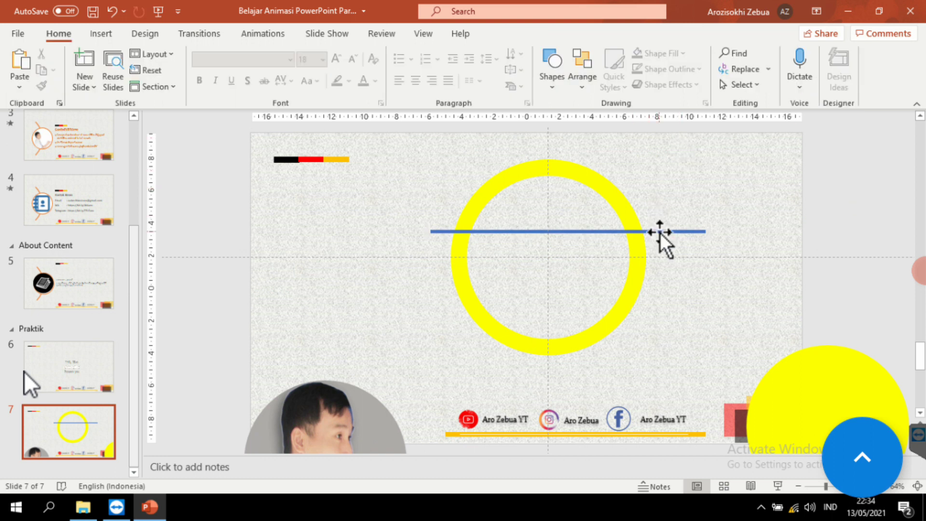
Centre the bar on the horizontal guide with arrow-key nudges, then duplicate it above
left_click_drag(661, 232, 665, 256)
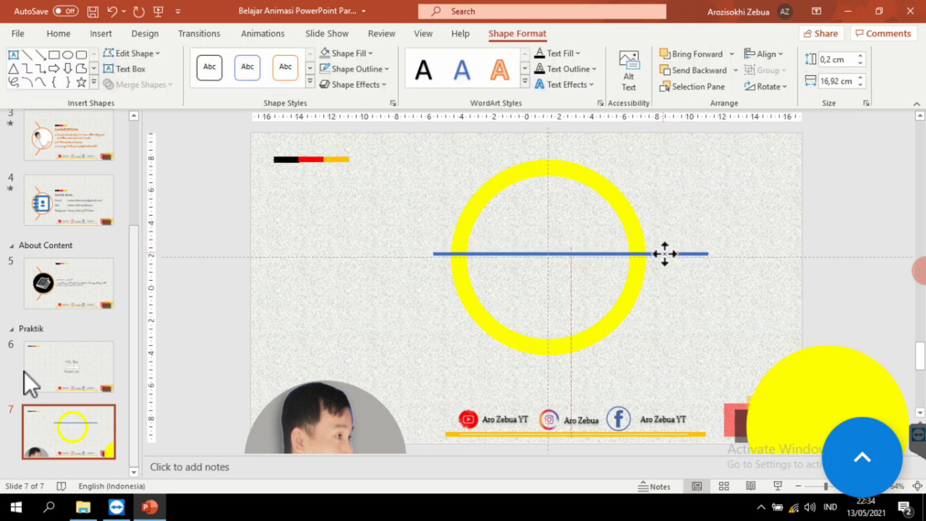
left_click_drag(664, 256, 657, 257)
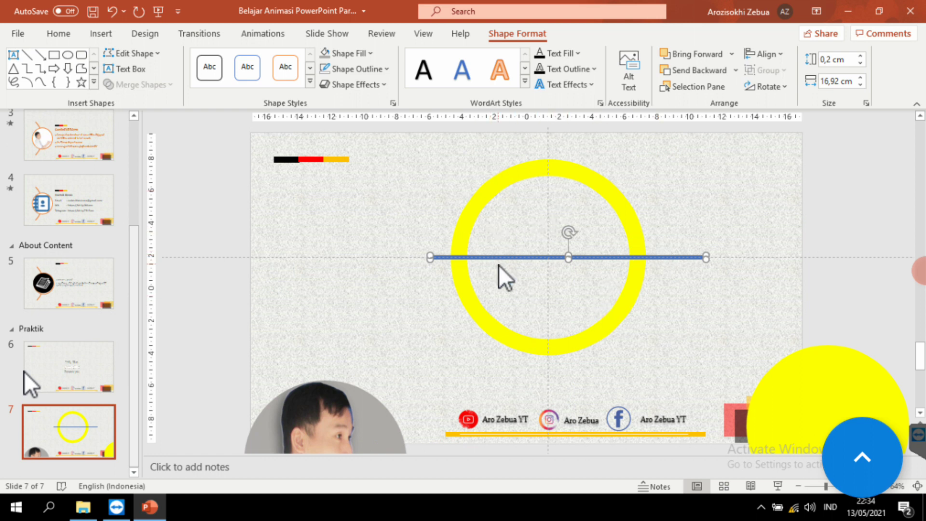
key("Left")
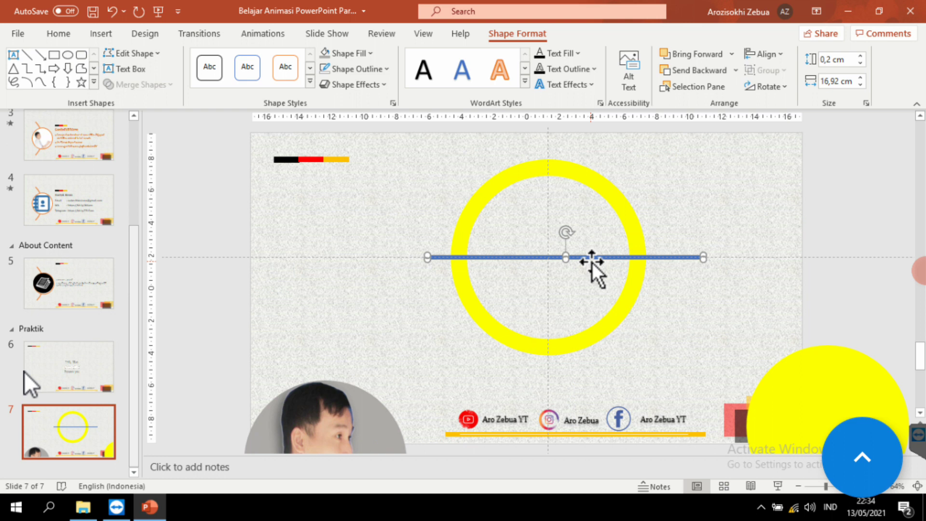
key("ctrl+Left")
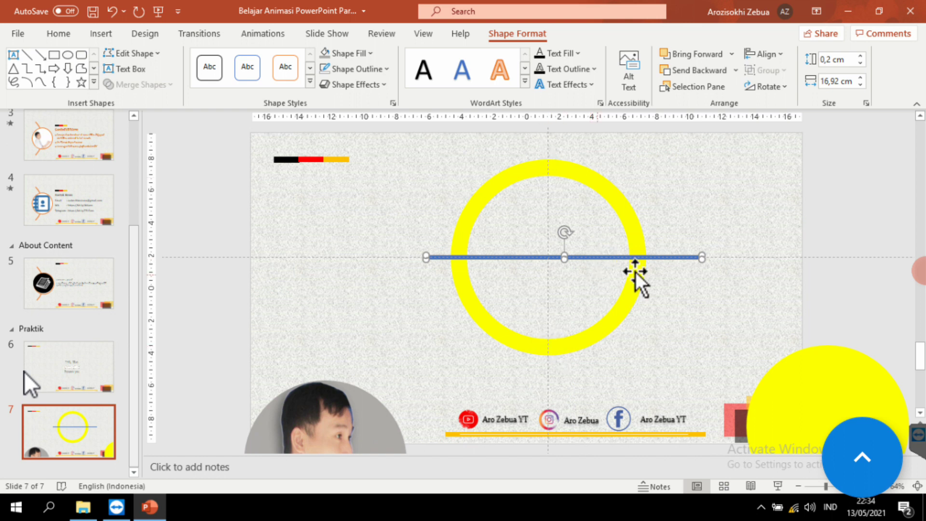
key("Left")
key("Left")
key("Left")
key("Left")
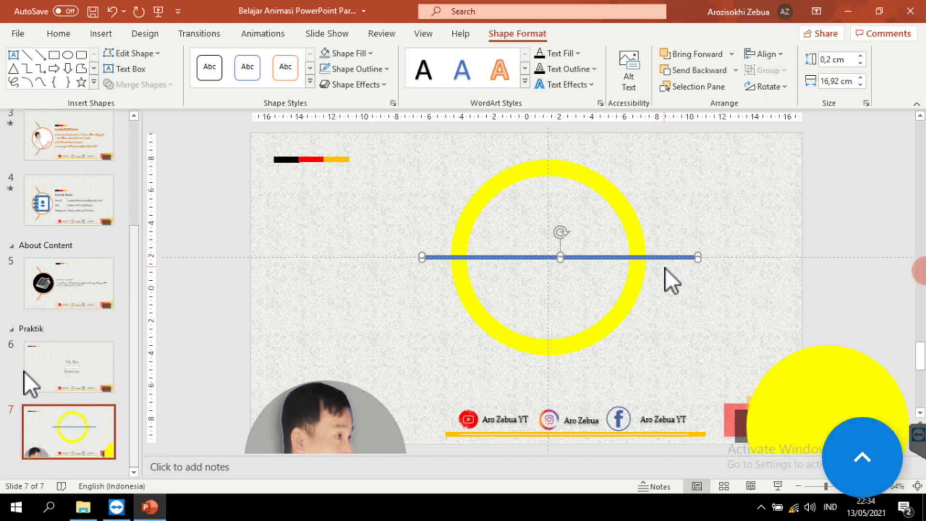
key("Left")
key("Left")
key("Left")
key("Left")
key("Left")
key("Left")
key("Left")
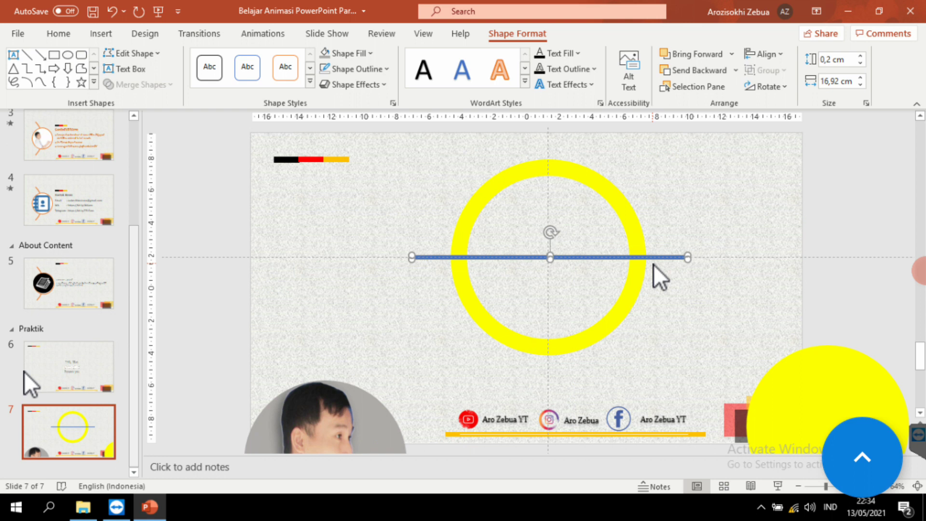
key("Left")
left_click_drag(679, 250, 690, 212)
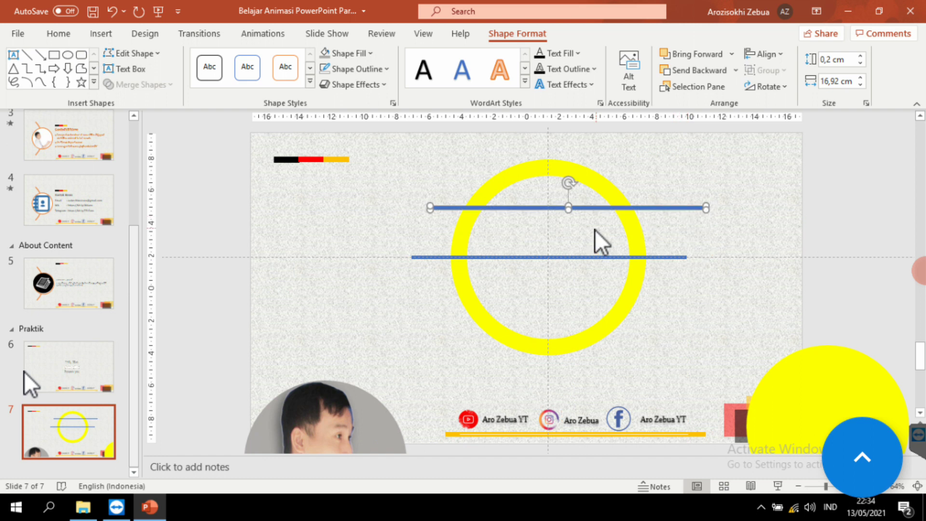
Rotate the copied bar to 90° in Size and Position and centre it on the ring
right_click(583, 207)
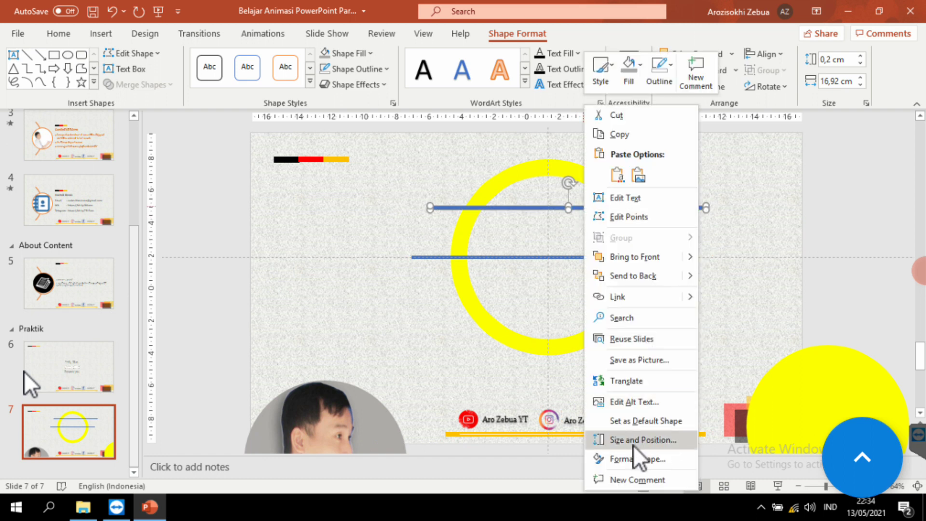
left_click(652, 440)
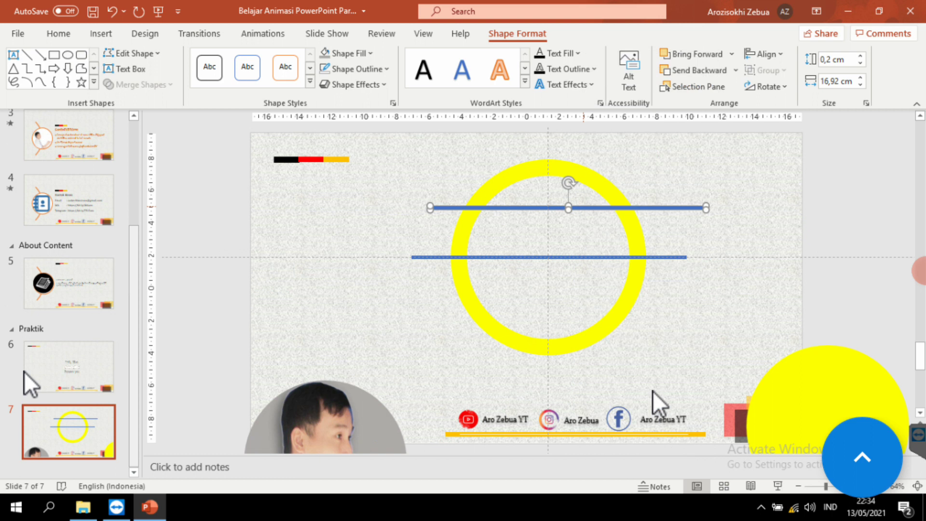
left_click(873, 254)
type("90")
key("Return")
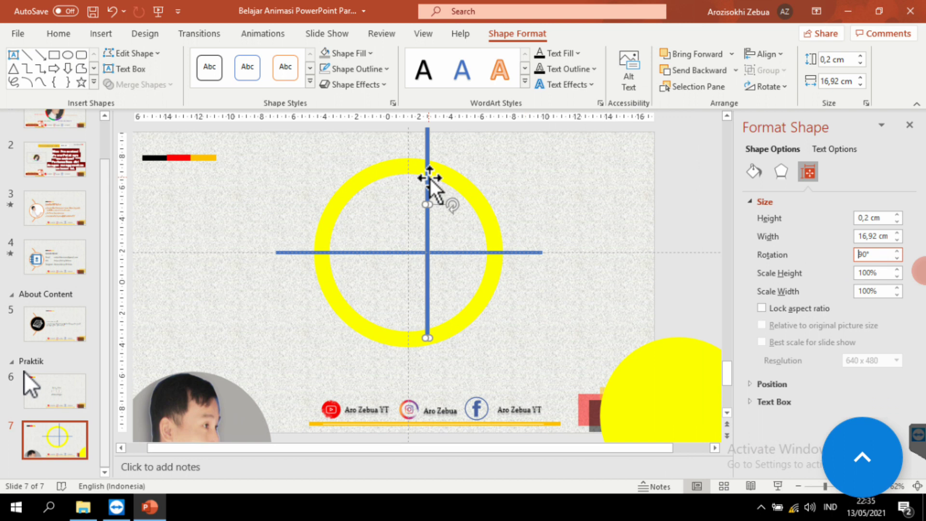
left_click_drag(429, 179, 410, 220)
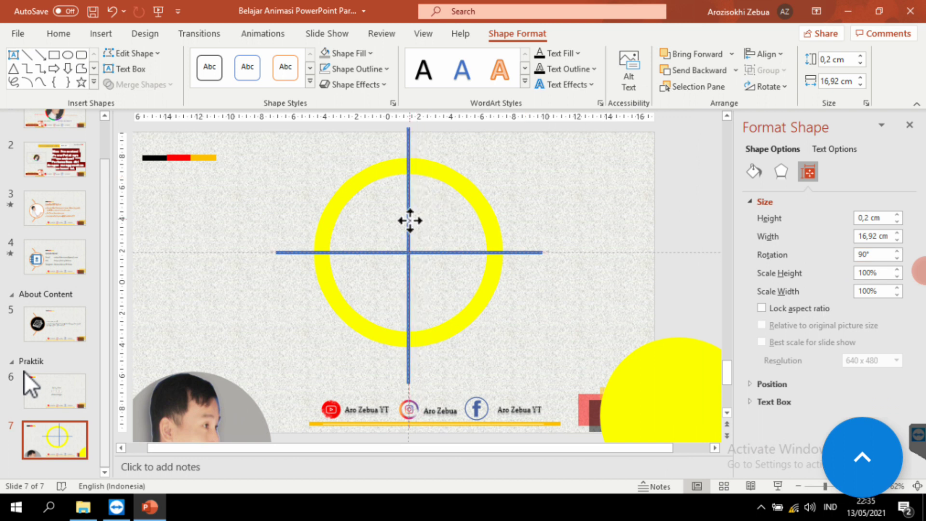
left_click_drag(410, 221, 411, 220)
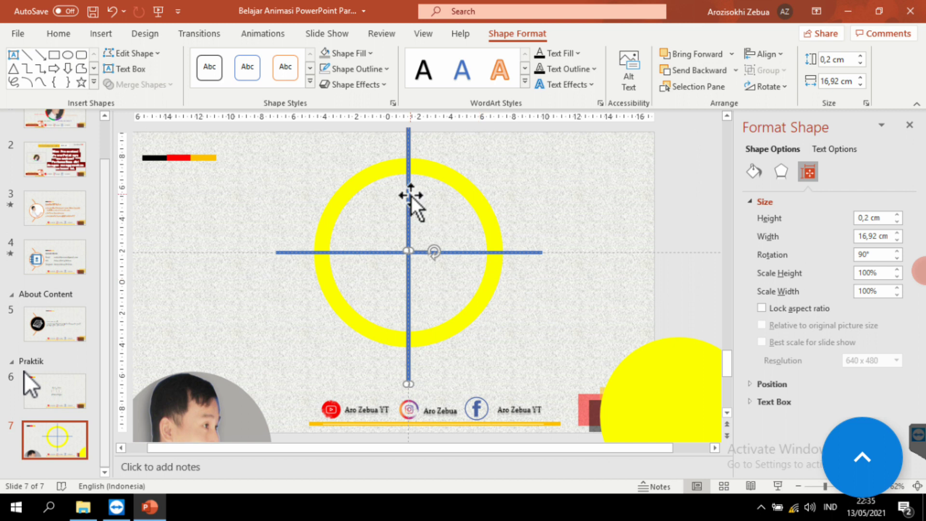
Duplicate the vertical bar, rotate the copy to 135°, and drag it through the ring's centre
left_click_drag(410, 197, 473, 213)
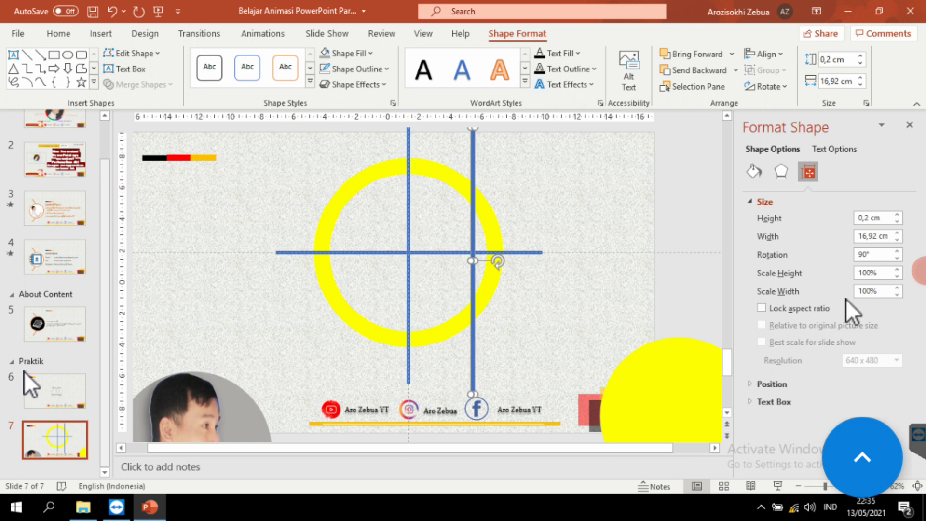
double_click(880, 256)
type("35")
key("Return")
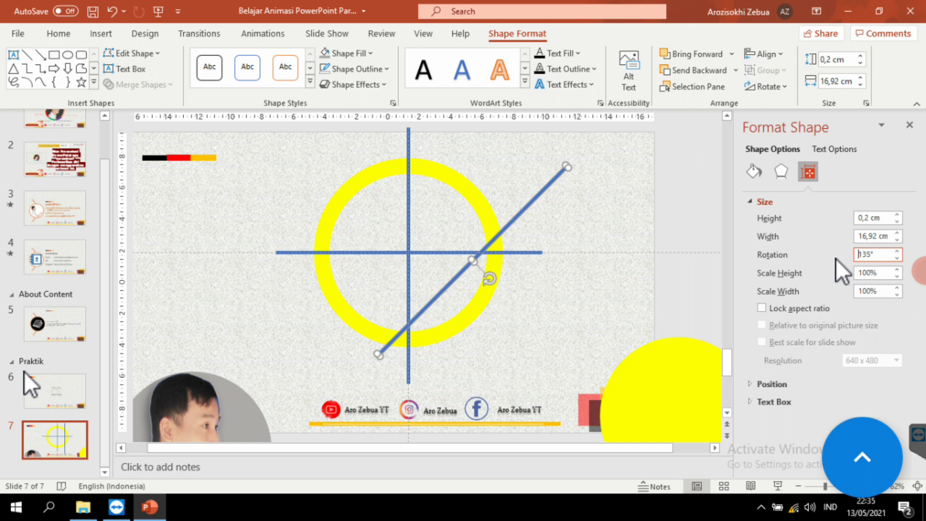
left_click_drag(496, 232, 432, 222)
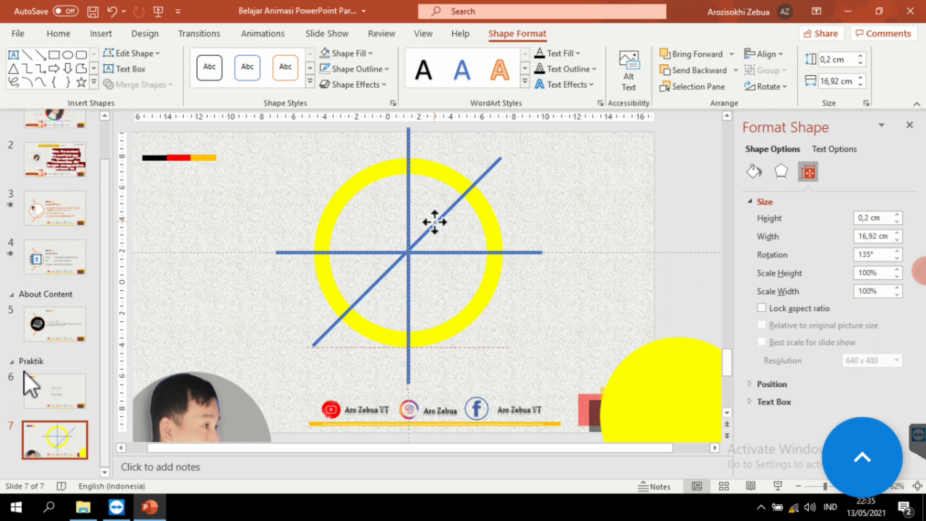
Zoom in to align the 135° bar exactly on the guide crossing, then duplicate it
left_click_drag(412, 261, 412, 261)
scroll(413, 261, "up", 2, "ctrl")
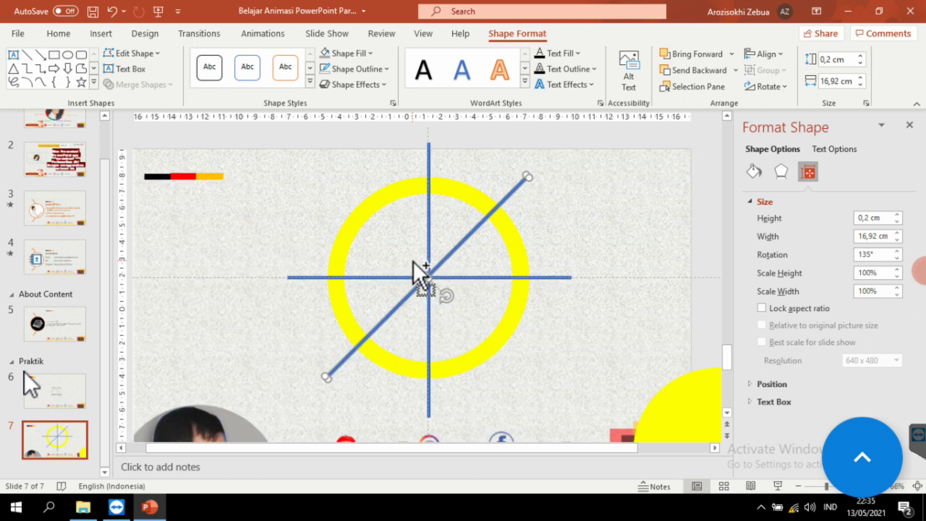
scroll(420, 273, "up", 2, "ctrl")
scroll(423, 280, "up", 2, "ctrl")
scroll(426, 284, "up", 2, "ctrl")
left_click_drag(476, 241, 482, 240)
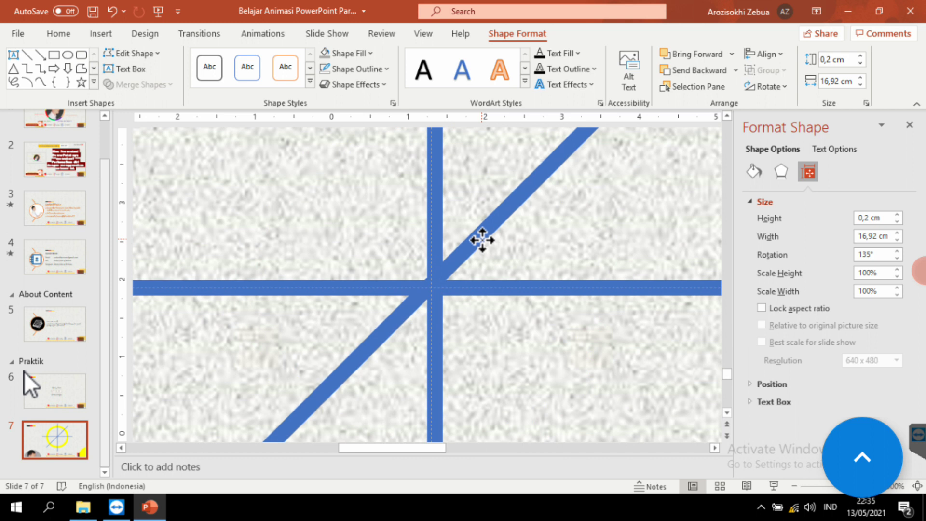
scroll(482, 239, "down", 5, "ctrl")
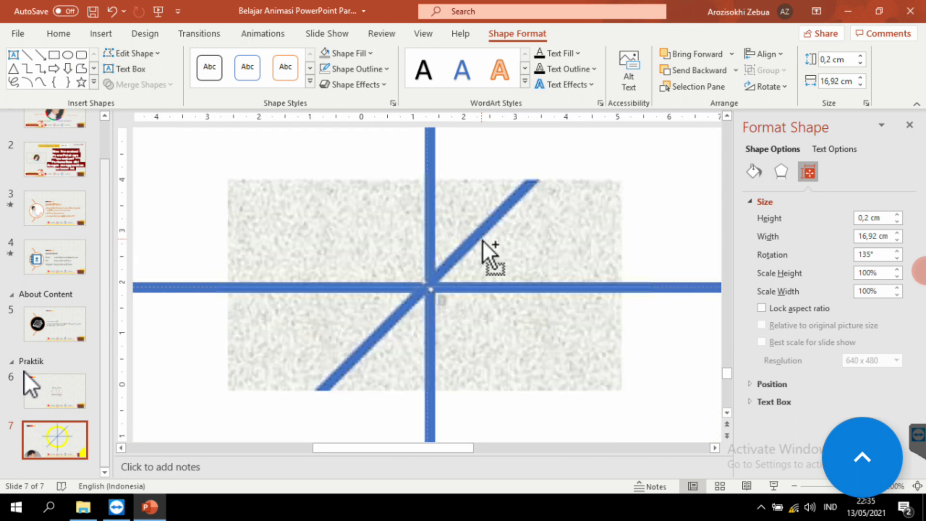
mouse_move(482, 239)
left_mouse_down()
mouse_move(497, 236)
mouse_move(387, 208)
left_mouse_up()
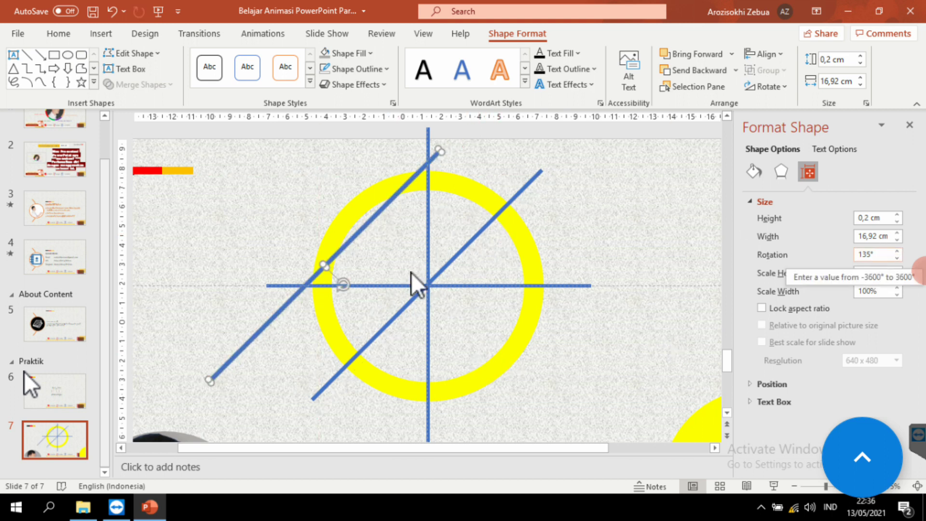
Set the copied line's rotation to 270°, then to 45°
left_click(886, 256)
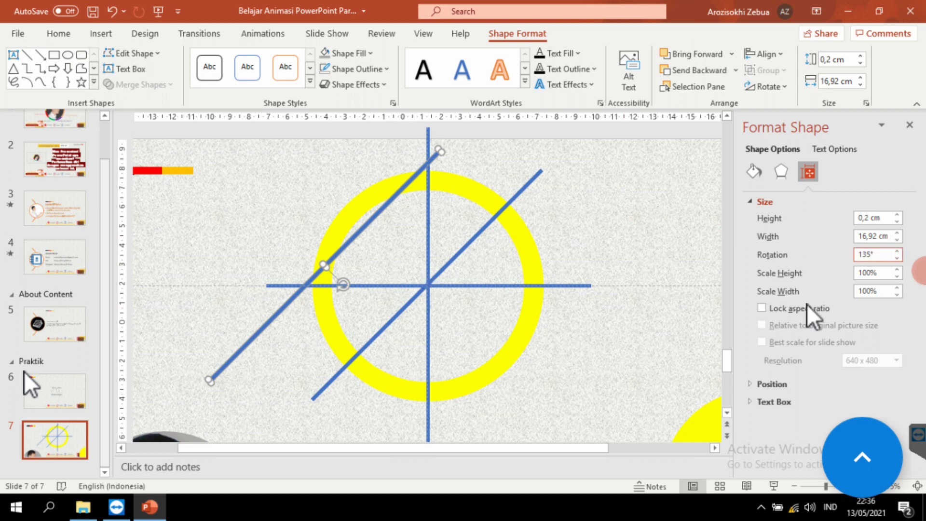
left_click_drag(883, 256, 832, 254)
type("270")
key("Return")
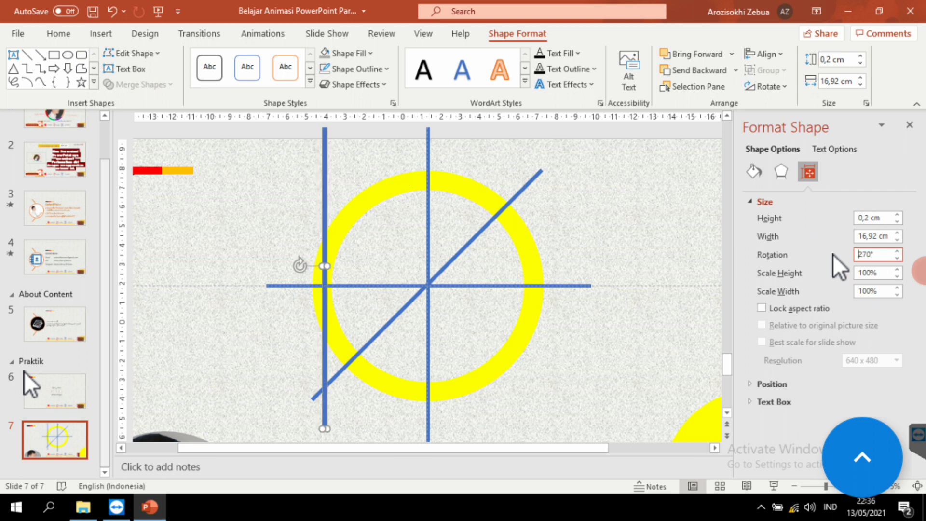
left_click_drag(885, 254, 825, 249)
type("45")
key("Return")
Drag the 45° line and the vertical line onto the ring's centre point
left_click_drag(344, 283, 470, 322)
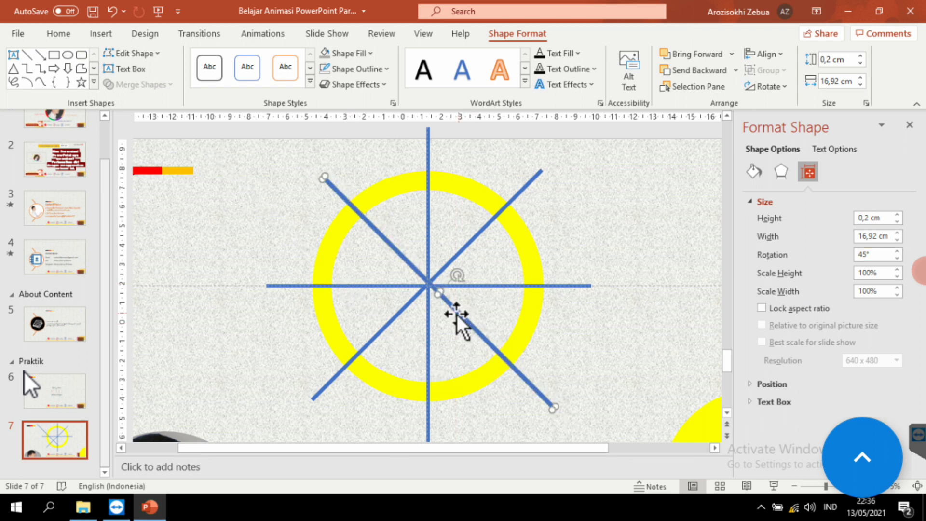
scroll(440, 296, "up", 3, "ctrl")
scroll(452, 299, "up", 1, "ctrl")
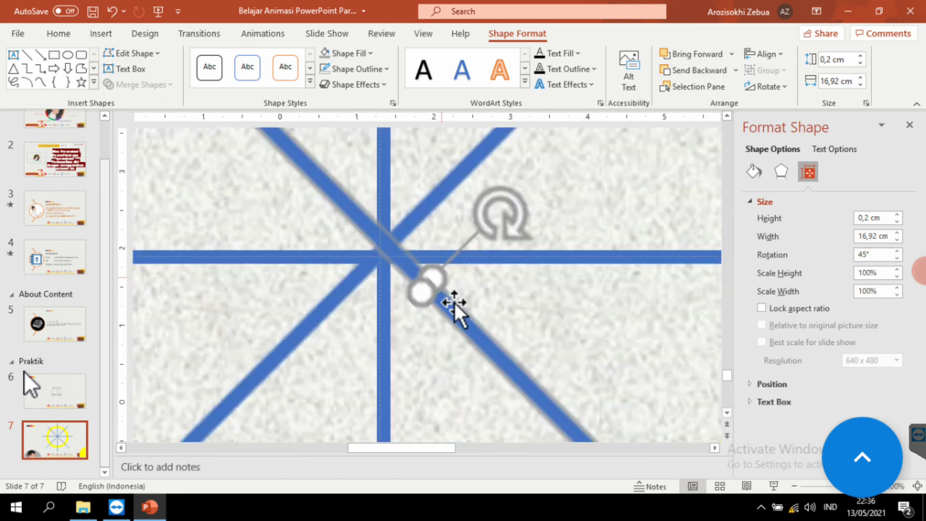
scroll(452, 300, "up", 1, "ctrl")
left_click_drag(453, 301, 434, 301)
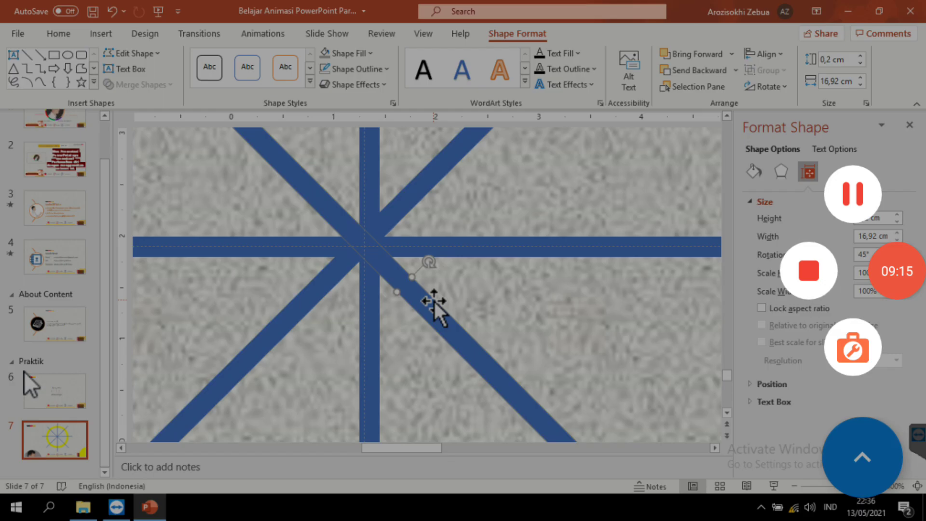
left_click_drag(368, 169, 363, 169)
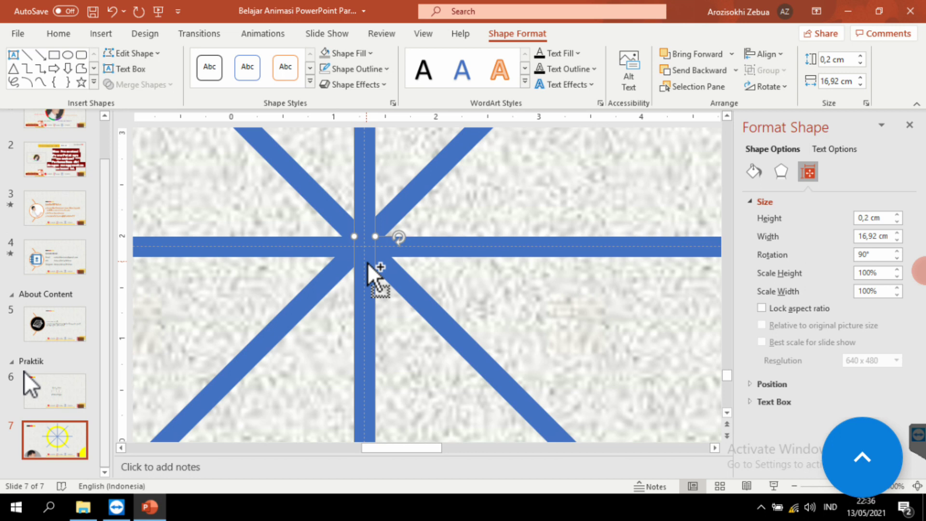
scroll(366, 262, "down", 5, "ctrl")
scroll(451, 291, "down", 2, "ctrl")
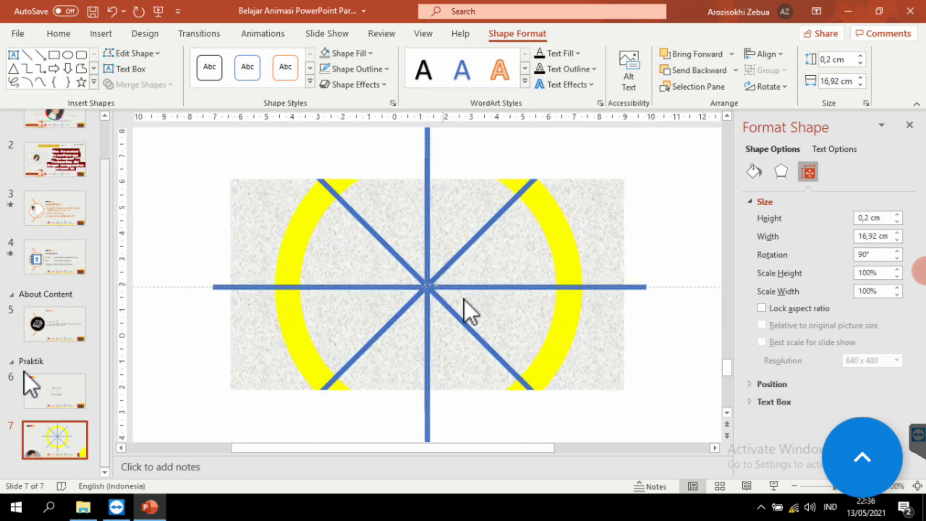
scroll(470, 297, "down", 2, "ctrl")
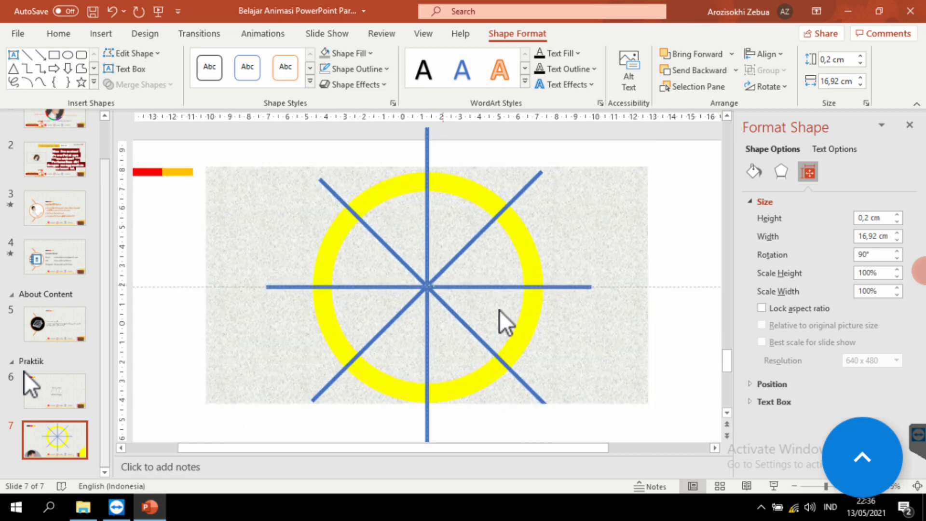
scroll(499, 310, "down", 1, "ctrl")
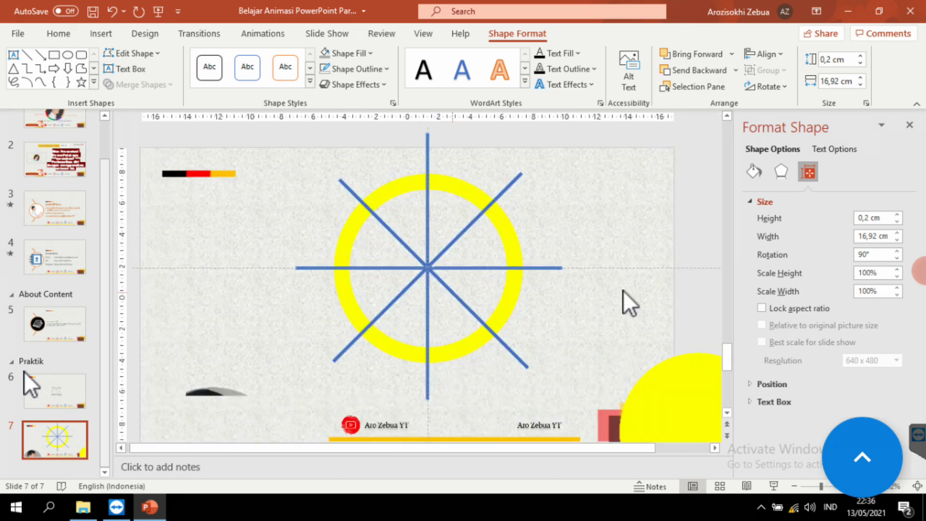
scroll(624, 291, "down", 1, "ctrl")
scroll(632, 267, "down", 2, "ctrl")
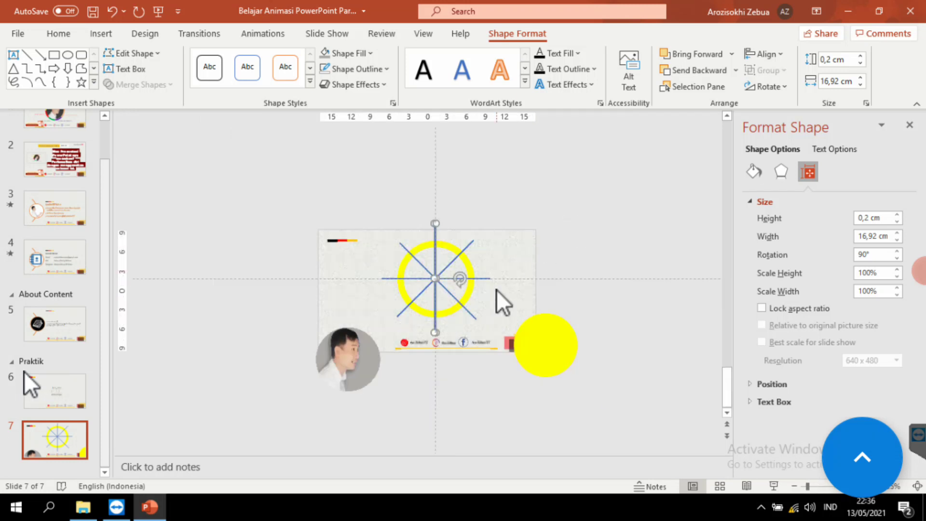
scroll(494, 289, "up", 1, "ctrl")
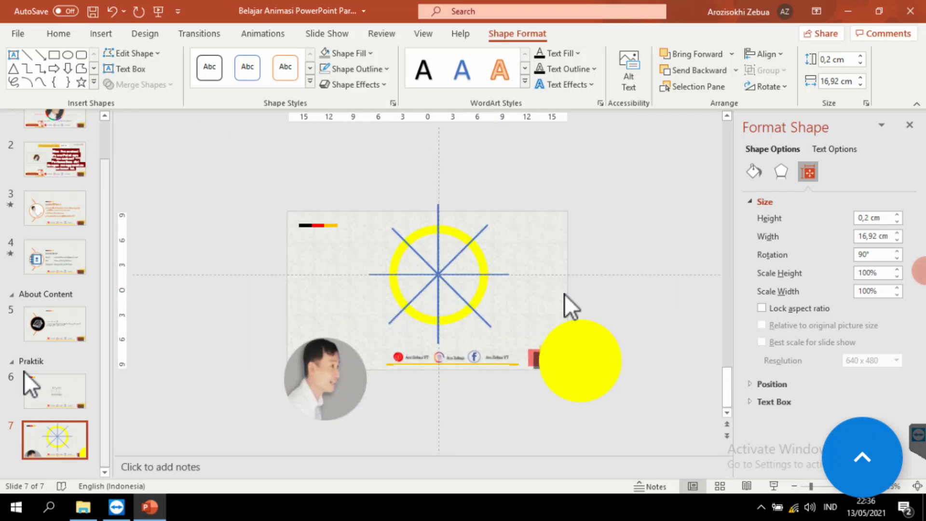
Select the yellow ring with all four bars and apply Merge Shapes > Fragment
left_click(551, 304)
left_click_drag(599, 194, 372, 346)
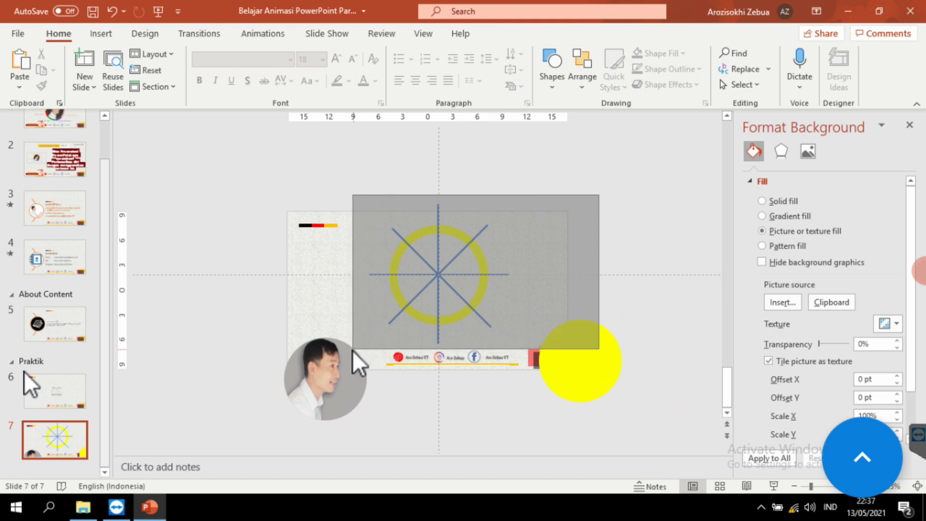
left_click_drag(372, 347, 345, 351)
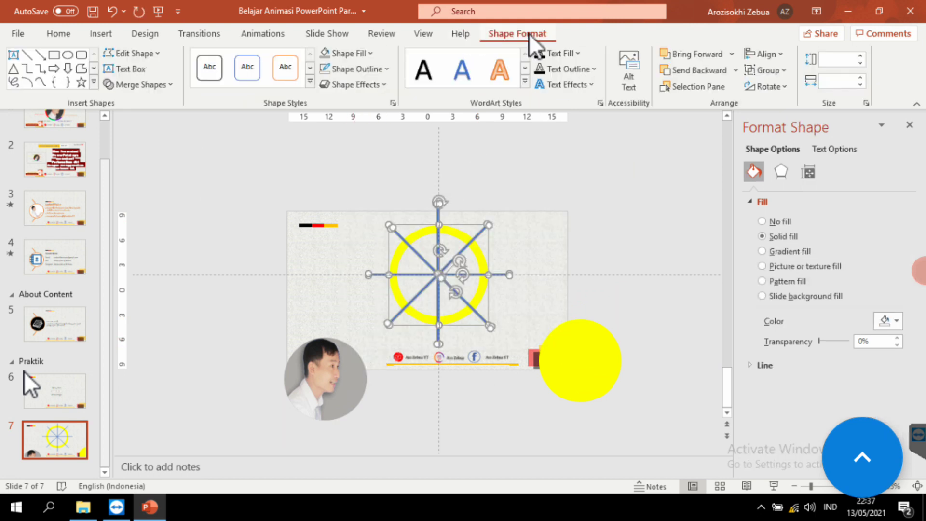
left_click(171, 84)
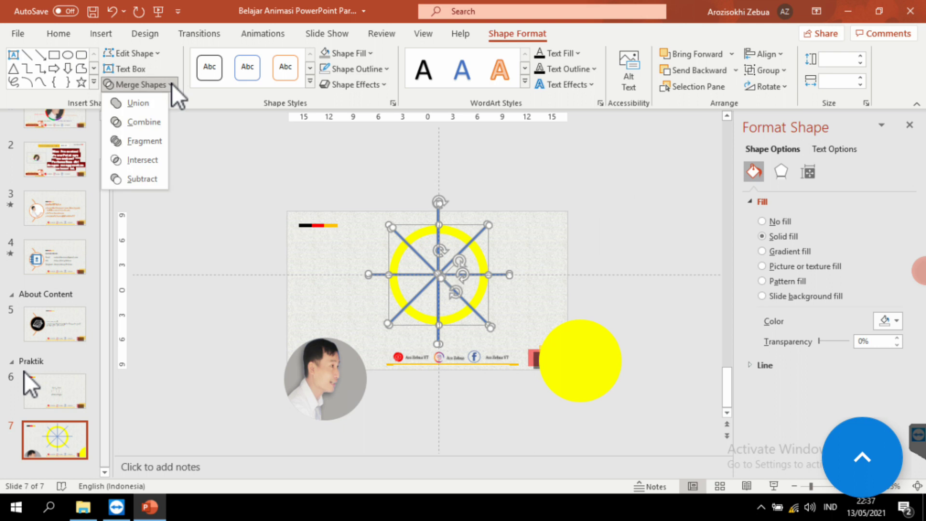
left_click(154, 142)
left_click(609, 242)
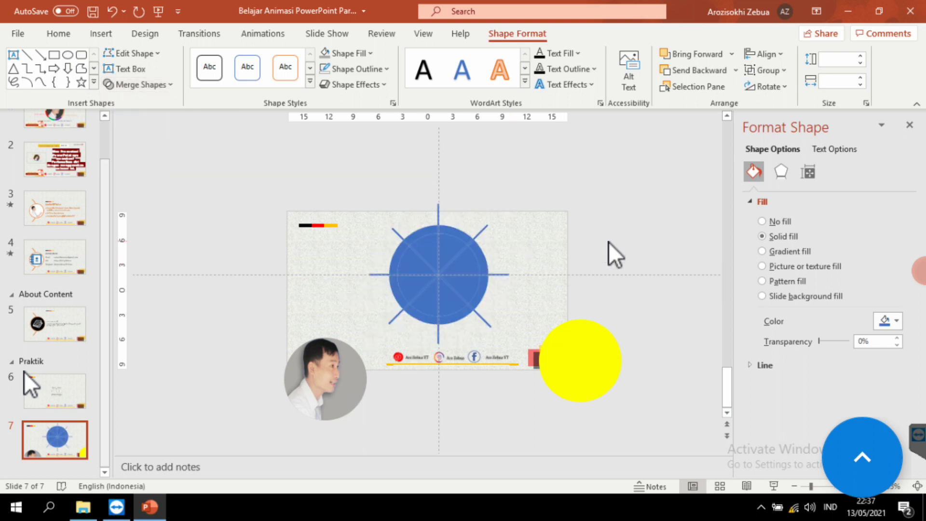
scroll(474, 297, "up", 3, "ctrl")
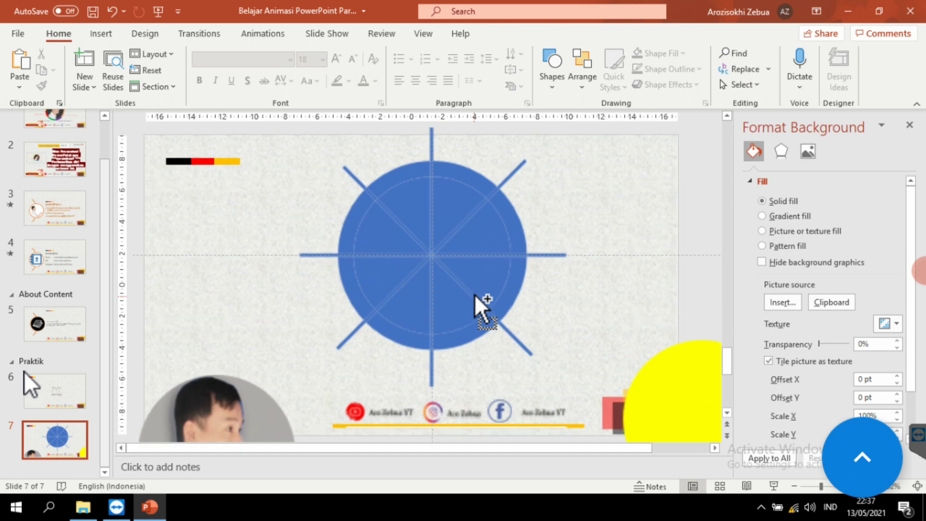
Delete the inner wedge fragments, leaving only the ring's eight segments
scroll(474, 294, "up", 1, "ctrl")
scroll(476, 187, "up", 1, "ctrl")
scroll(478, 186, "up", 1, "ctrl")
left_click(482, 185)
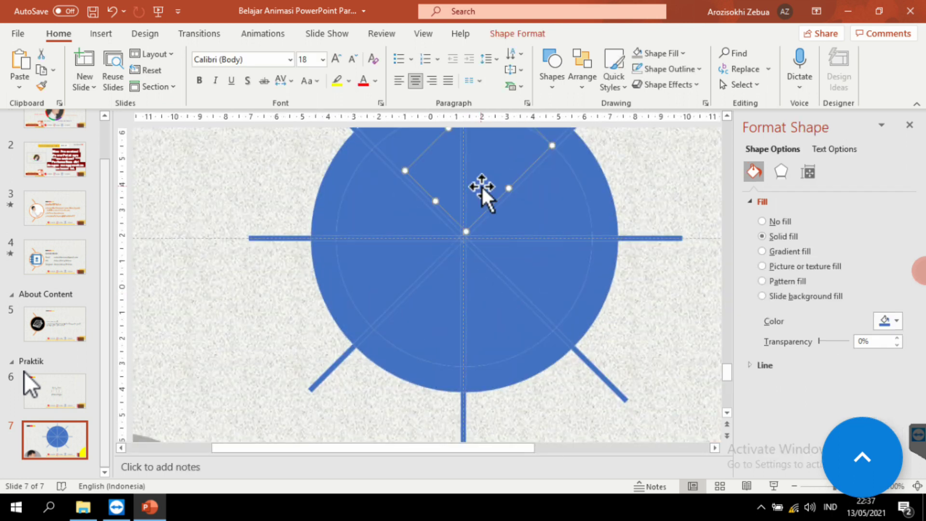
key("Delete")
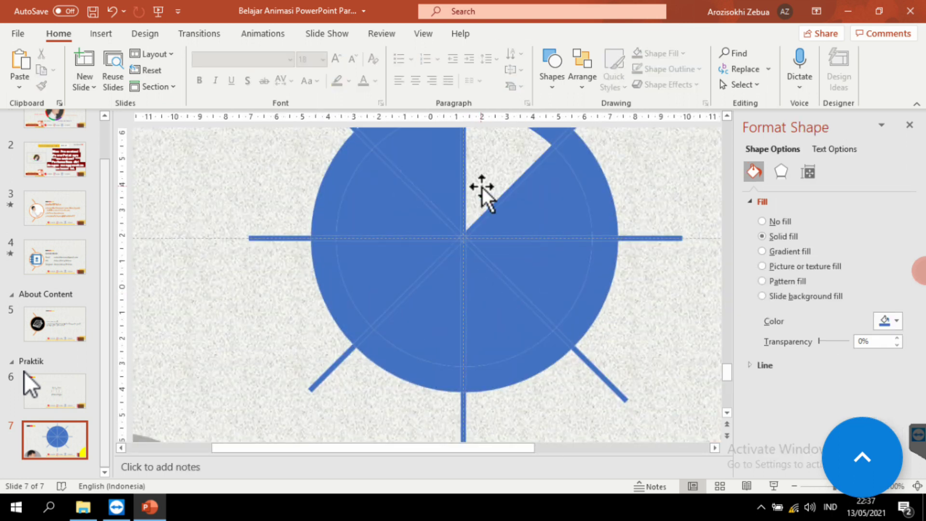
left_click(525, 209)
key("Delete")
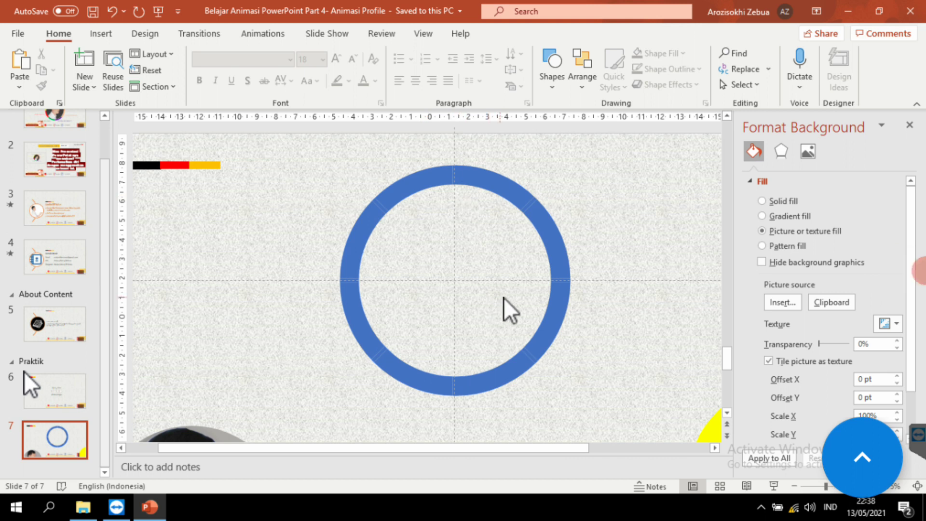
scroll(507, 293, "down", 1, "ctrl")
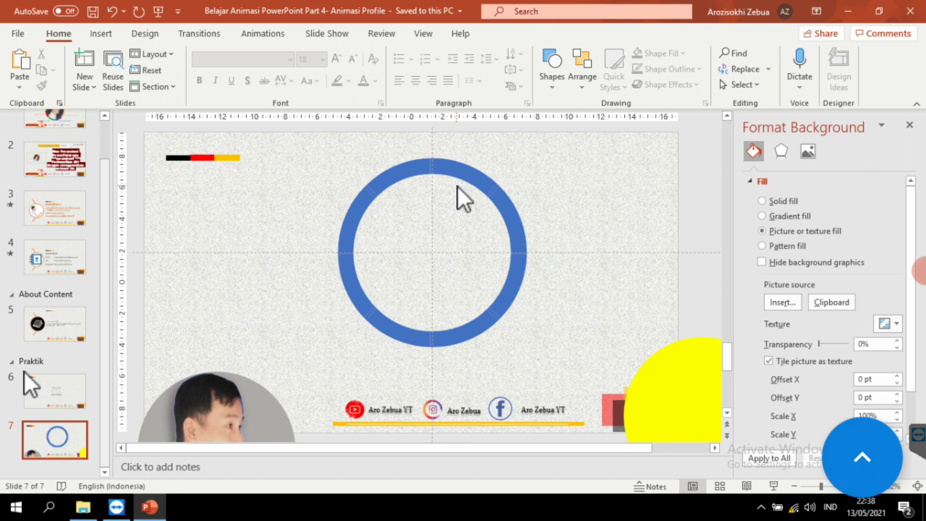
Select all the ring pieces and place a duplicate up and to the right
left_click(40, 394)
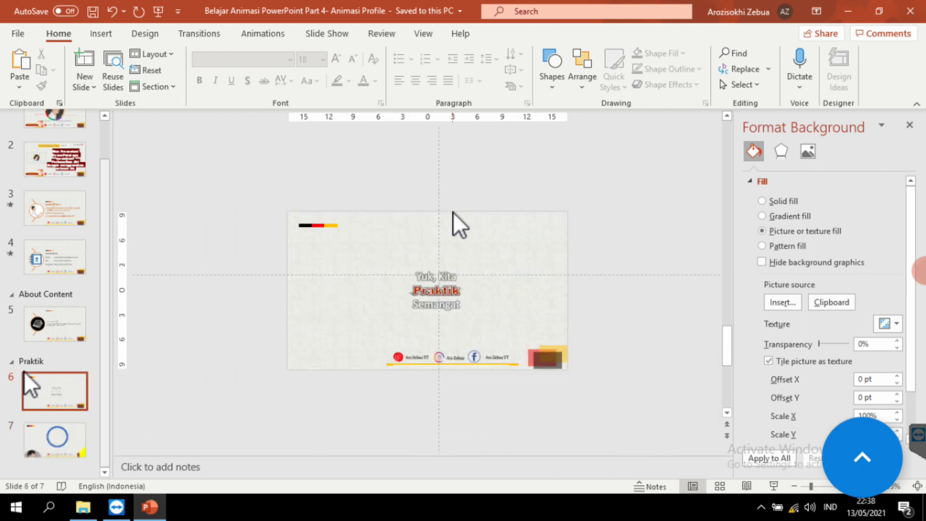
left_click(44, 440)
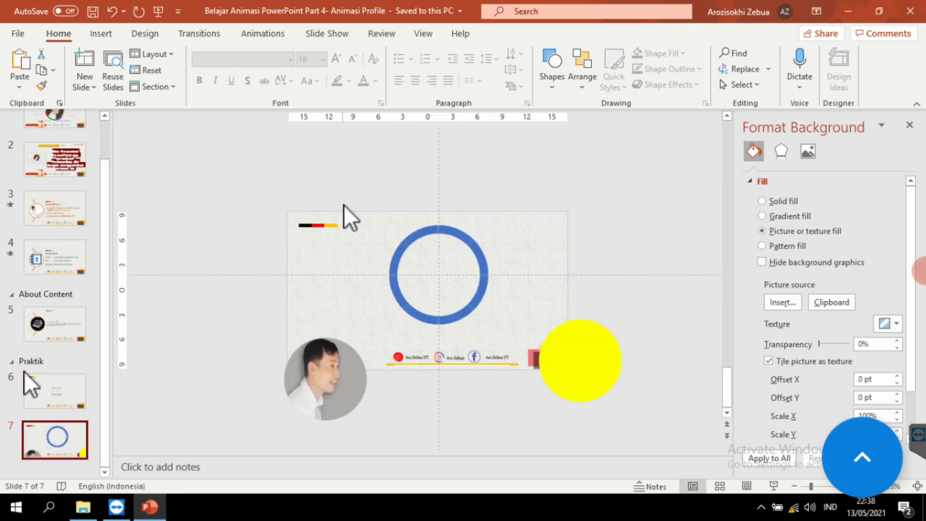
left_click_drag(345, 196, 505, 336)
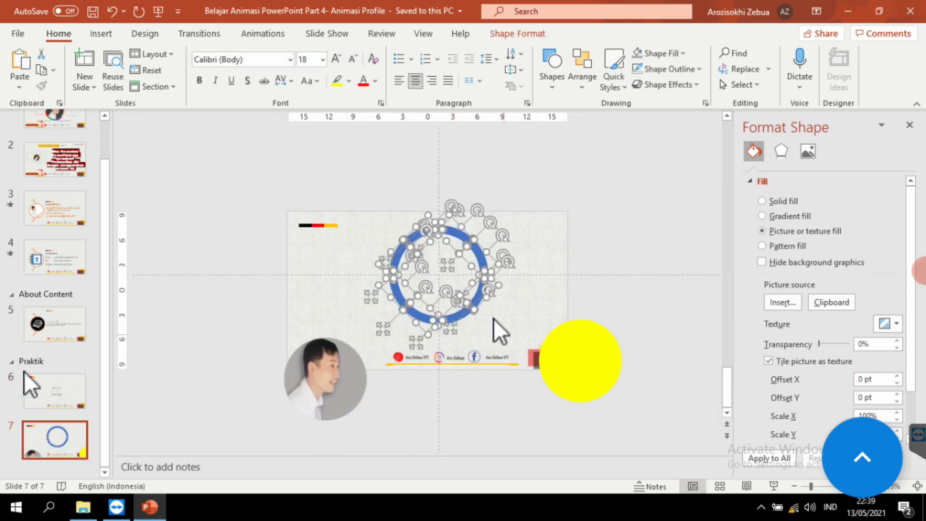
left_click_drag(476, 297, 615, 250)
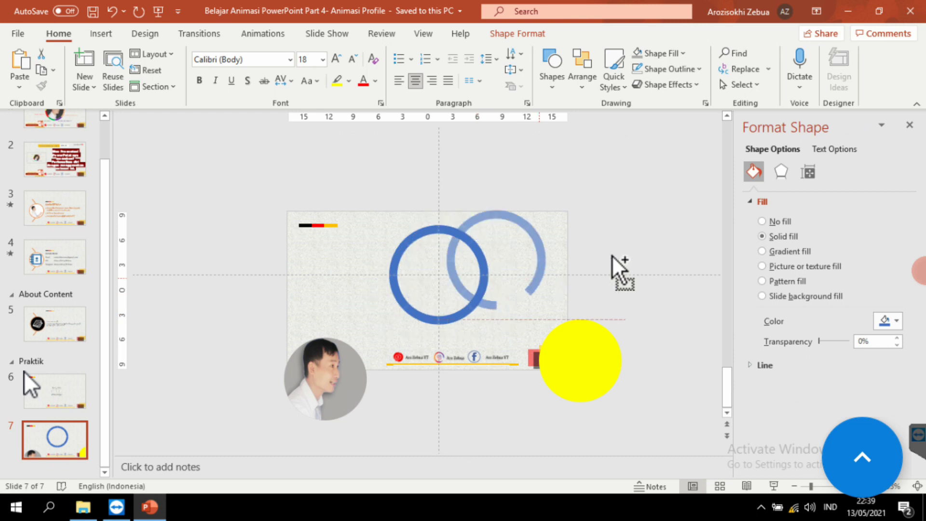
key("ctrl+z")
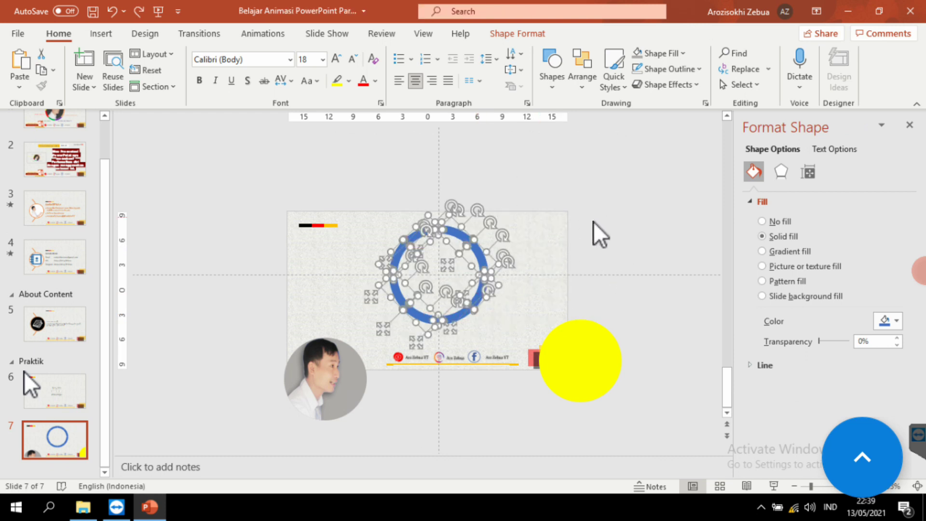
left_click(603, 218)
left_click_drag(360, 173, 514, 346)
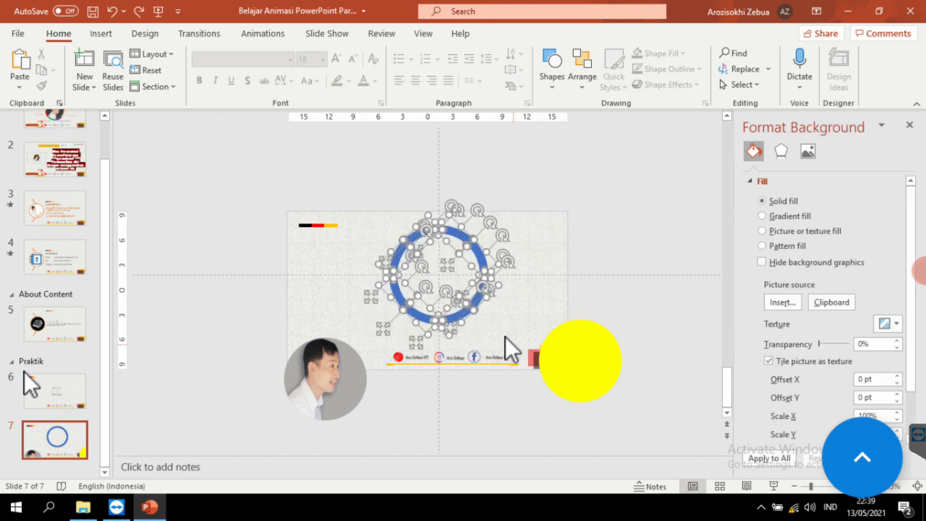
left_click_drag(459, 317, 619, 258)
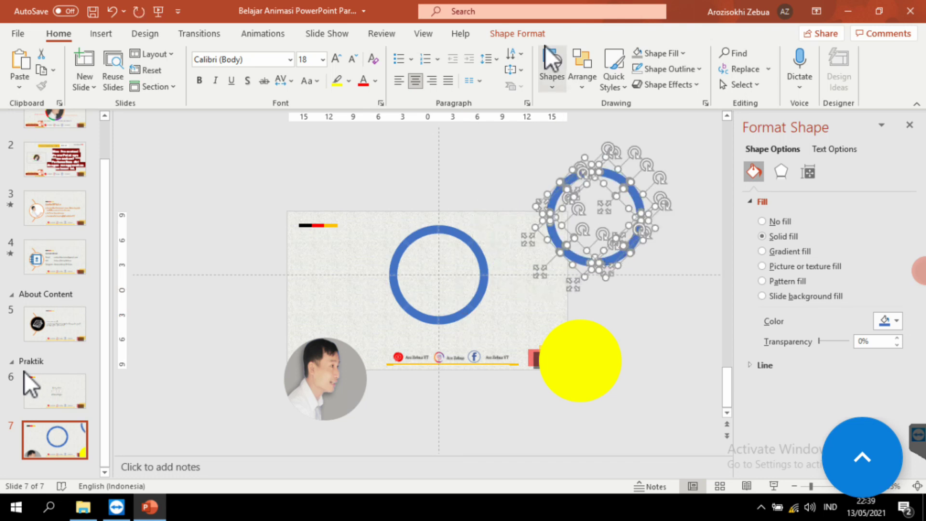
Combine the copied pieces with Merge Shapes > Union and nudge the ring down-left
left_click(532, 35)
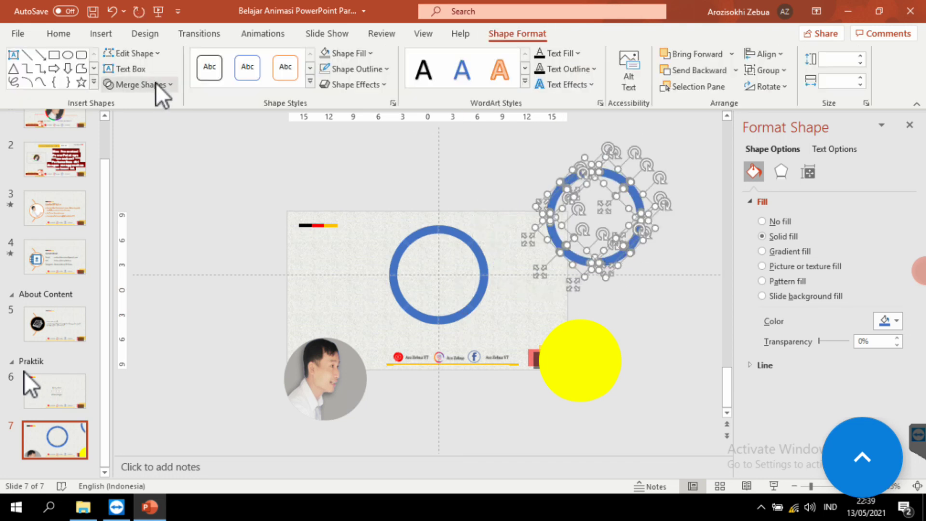
left_click(171, 85)
left_click(157, 103)
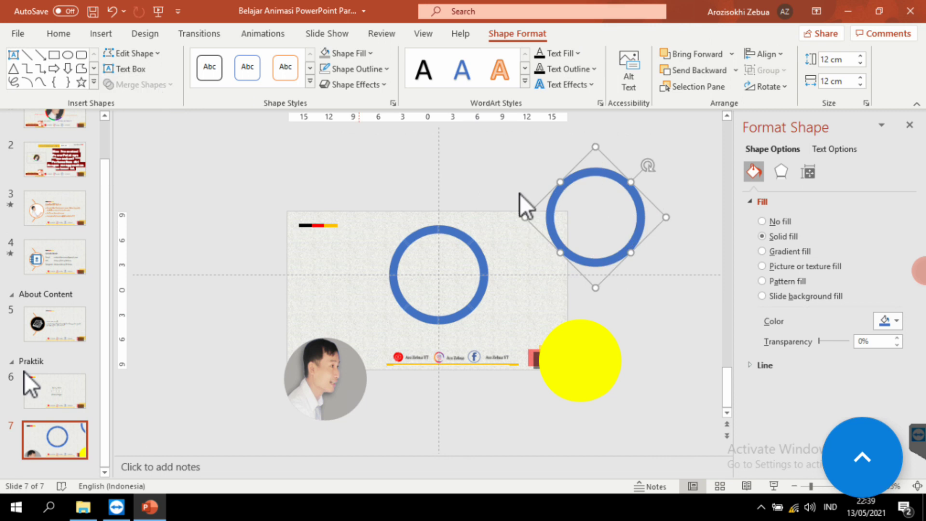
left_click(635, 209)
left_click_drag(640, 210, 623, 227)
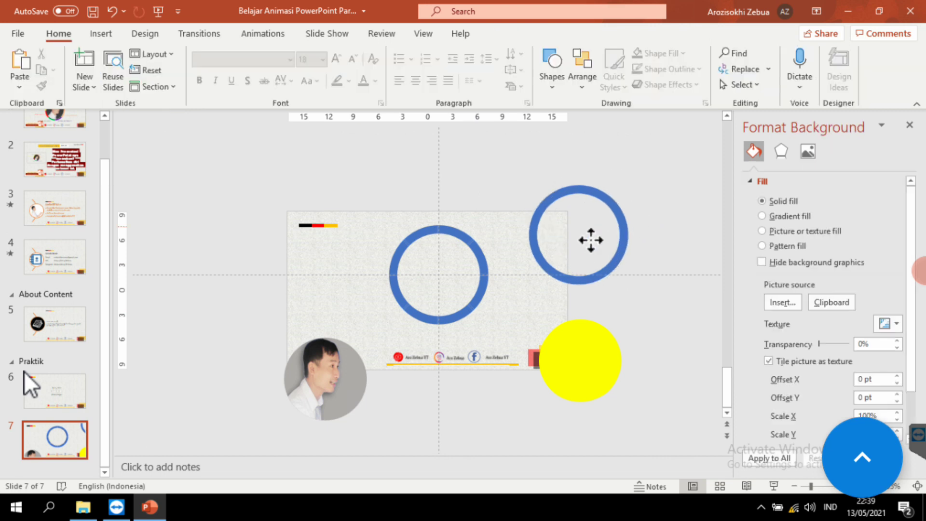
Move the merged ring aside, then fill the ring's top segment red
mouse_move(517, 261)
left_mouse_down()
mouse_move(509, 306)
mouse_move(373, 196)
left_mouse_up()
left_click(509, 306)
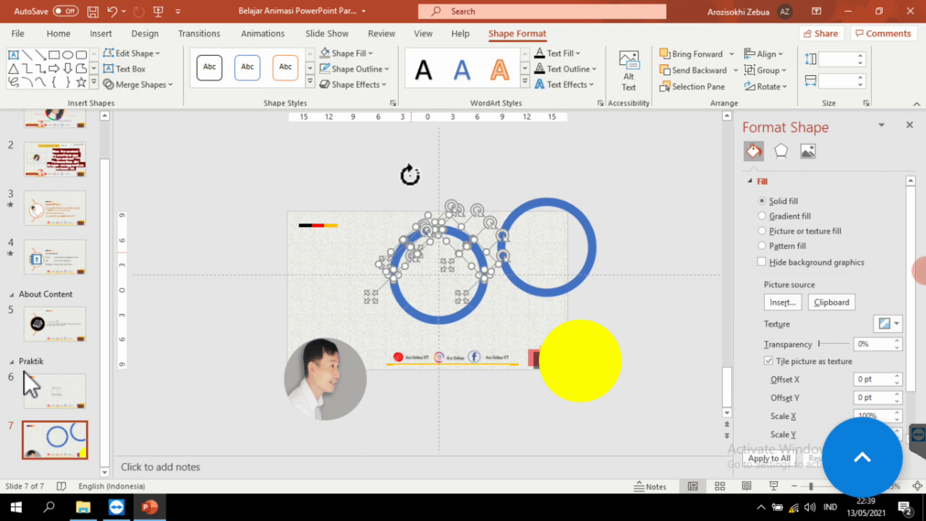
left_click(469, 282)
scroll(469, 277, "up", 1, "ctrl")
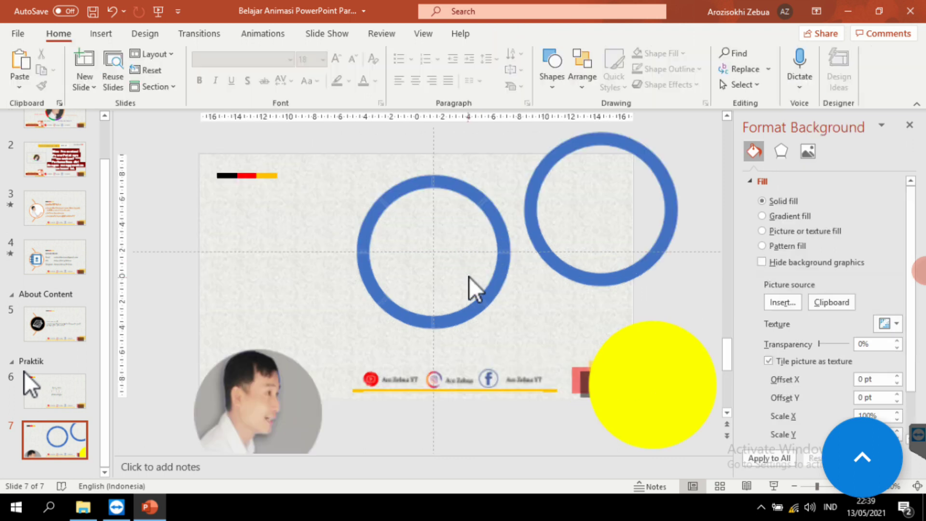
scroll(469, 277, "up", 2, "ctrl")
left_click(492, 178)
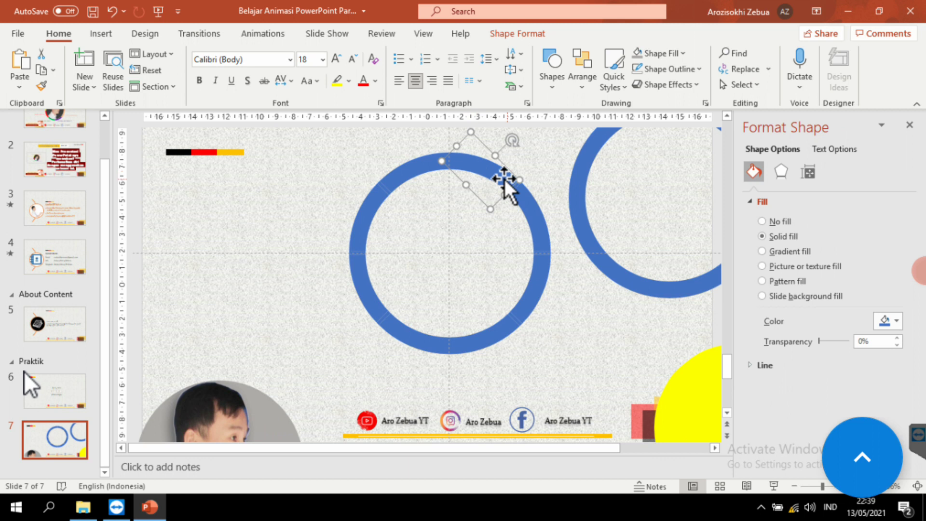
left_click(897, 320)
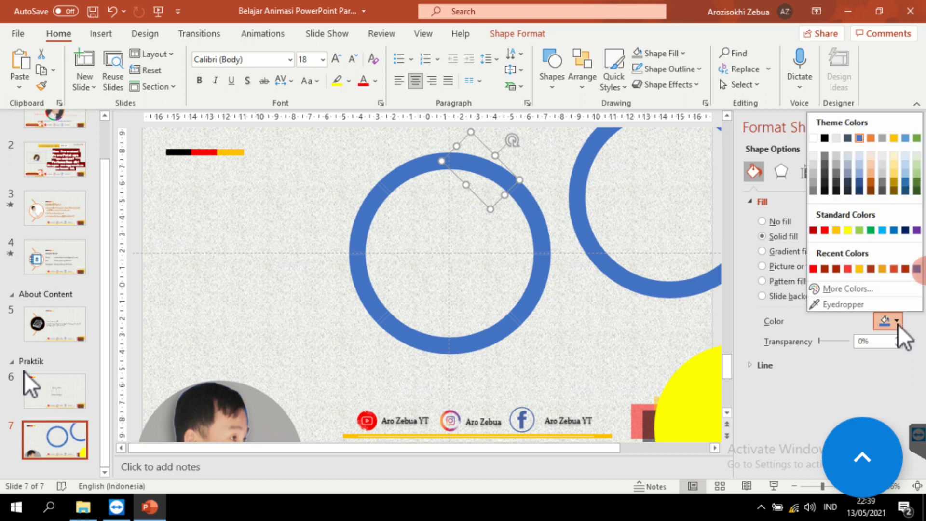
left_click(824, 231)
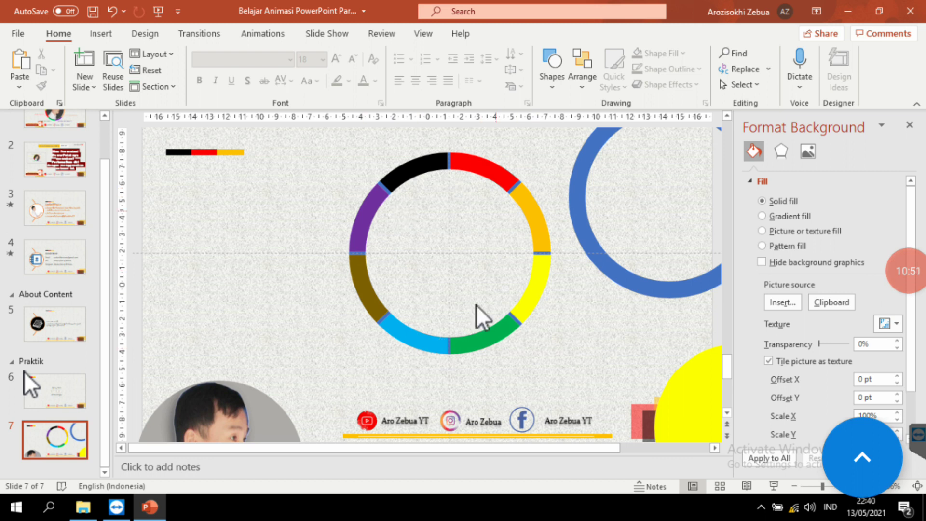
scroll(547, 300, "down", 1)
scroll(547, 300, "down", 1)
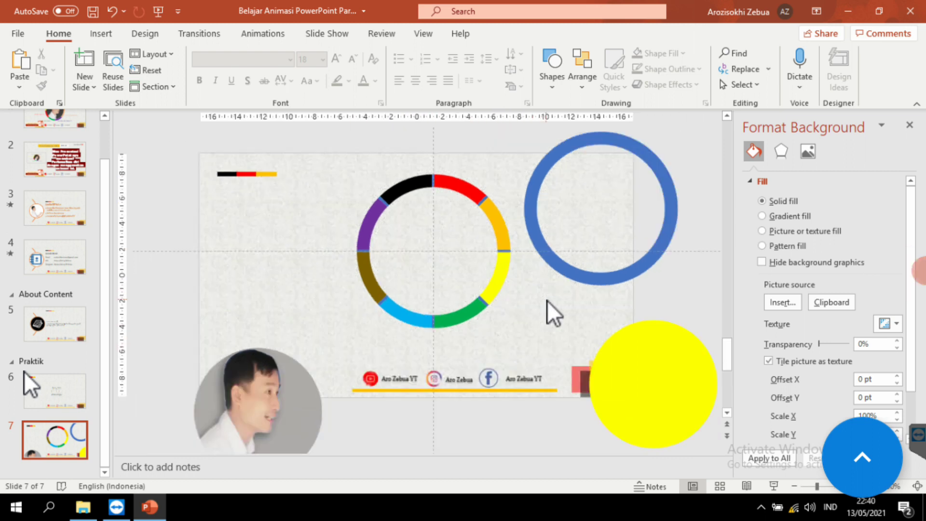
Select all the ring segments and place the ring exactly over the blue circle at upper right
left_click_drag(338, 143, 530, 340)
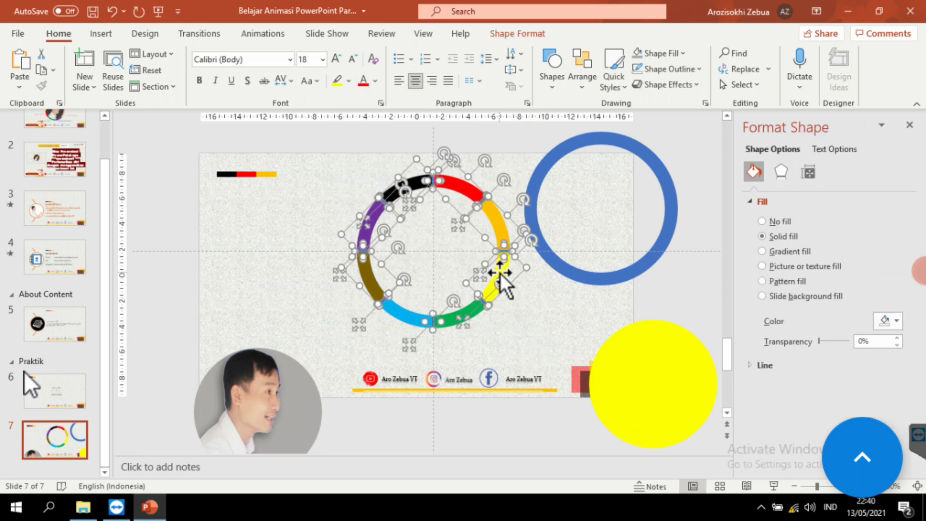
left_click_drag(499, 273, 597, 233)
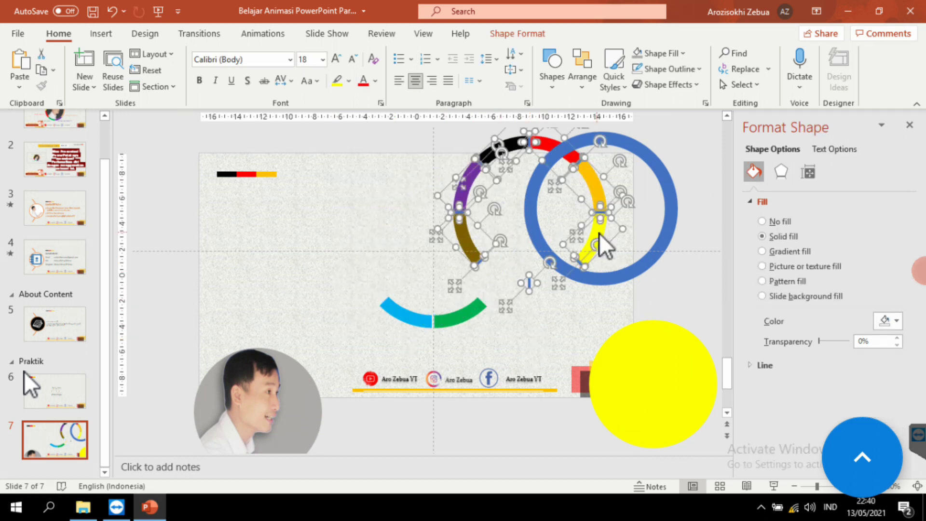
key("ctrl+z")
left_click(307, 136)
left_click_drag(308, 136, 530, 349)
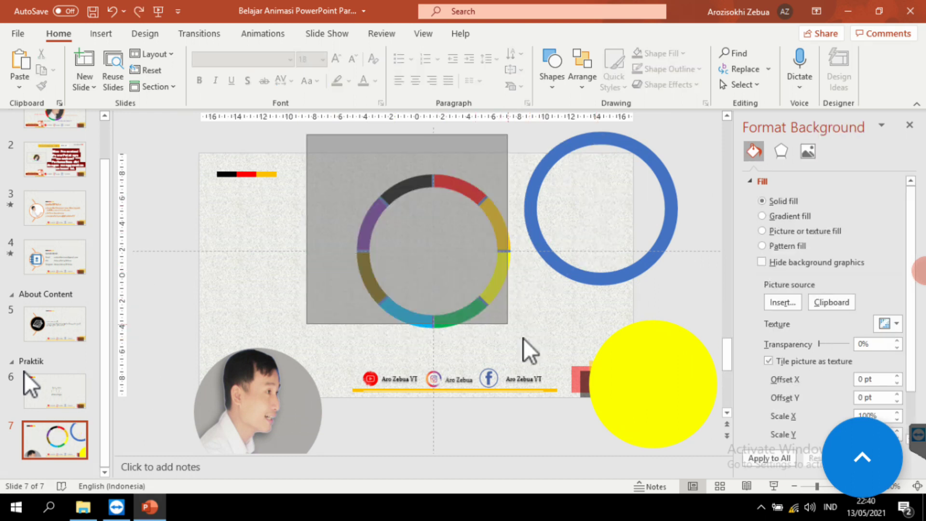
mouse_move(473, 311)
left_mouse_down()
mouse_move(613, 263)
mouse_move(473, 310)
mouse_move(599, 267)
mouse_move(640, 266)
left_mouse_up()
key("Delete")
key("ctrl+v")
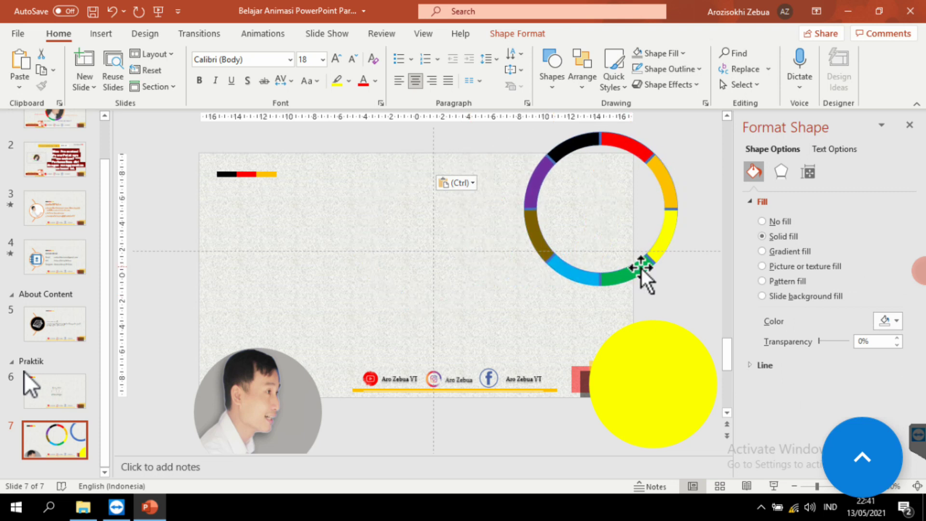
left_click_drag(641, 268, 641, 268)
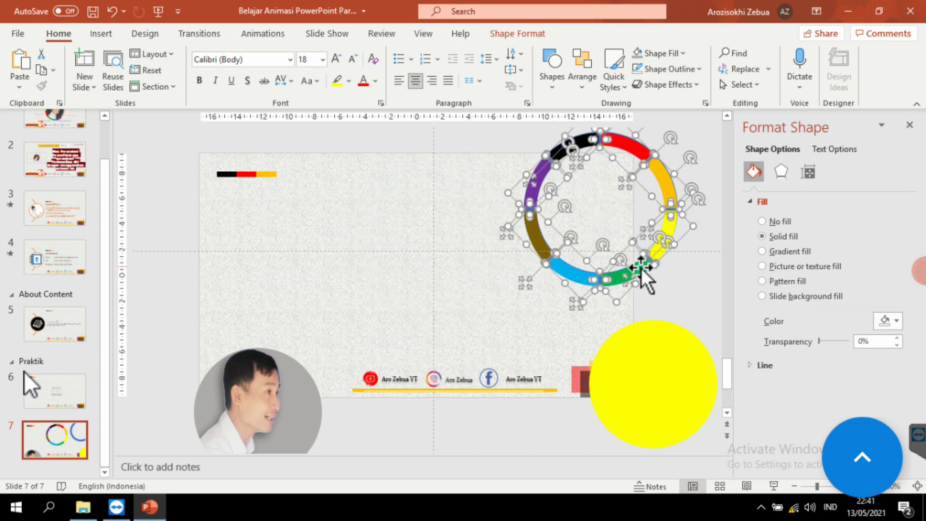
left_click(676, 294)
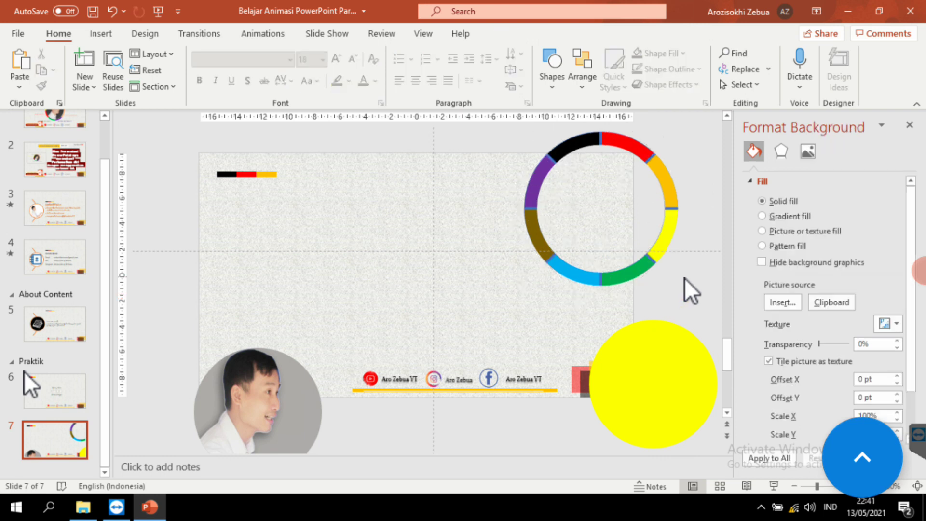
Select the multicolour ring and nudge it left and down with arrow keys until centred
scroll(685, 274, "down", 3)
left_click_drag(446, 187, 600, 307)
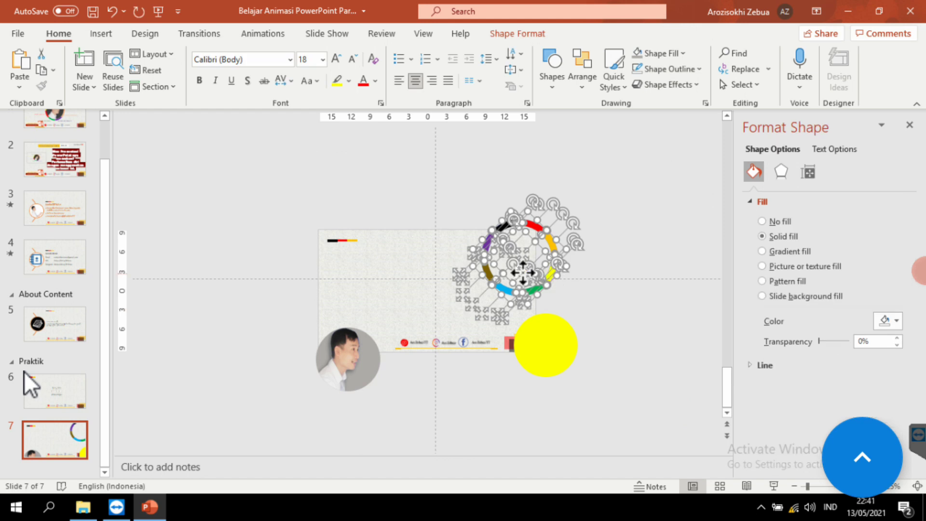
left_click_drag(522, 273, 462, 297)
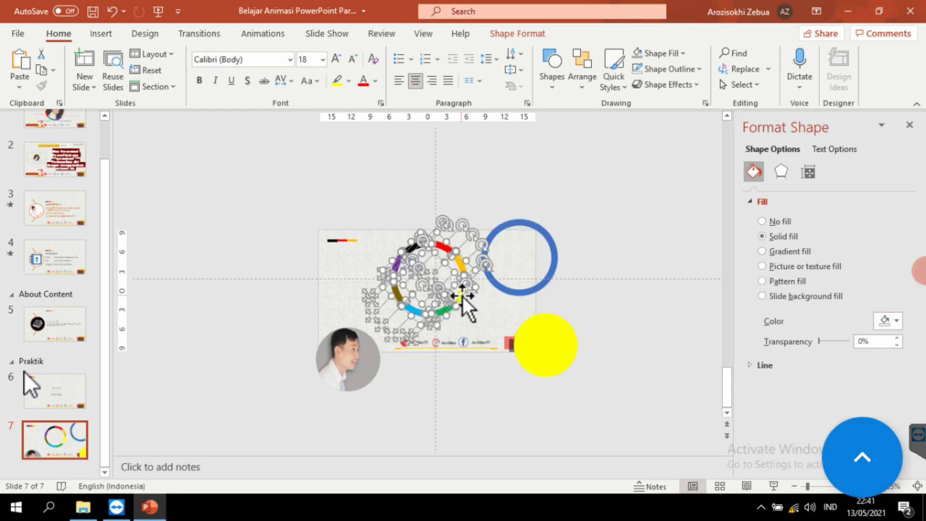
key("ctrl+z")
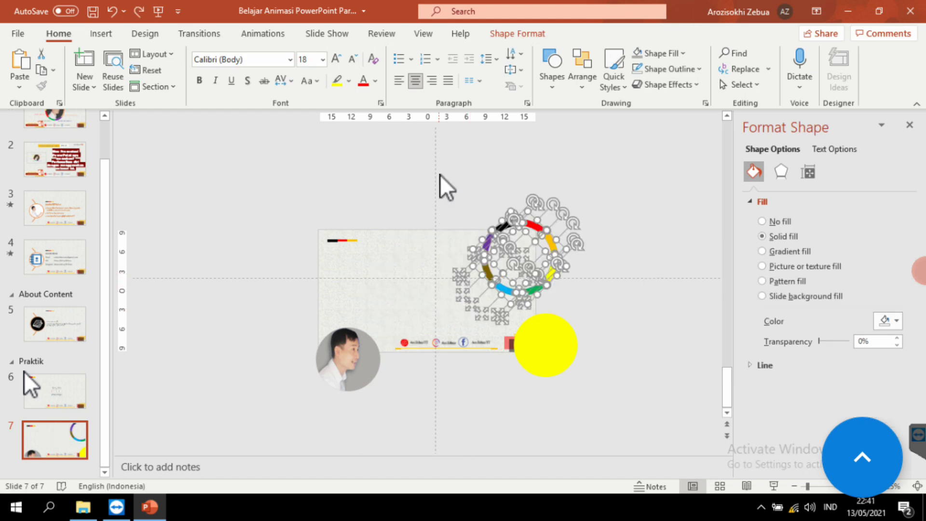
left_click(440, 175)
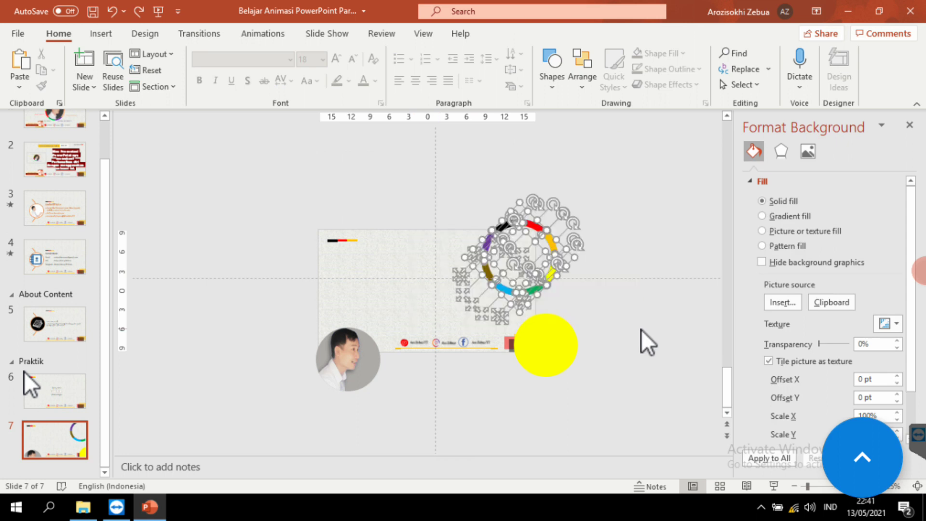
left_click(559, 283)
key("Left")
key("Left")
key("Left")
key("Left")
key("Left")
key("Left")
key("Left")
key("Left")
key("Left")
key("Left")
key("Left")
key("Down")
key("Down")
key("Down")
key("Down")
key("Down")
key("Left")
key("Left")
key("Left")
key("Left")
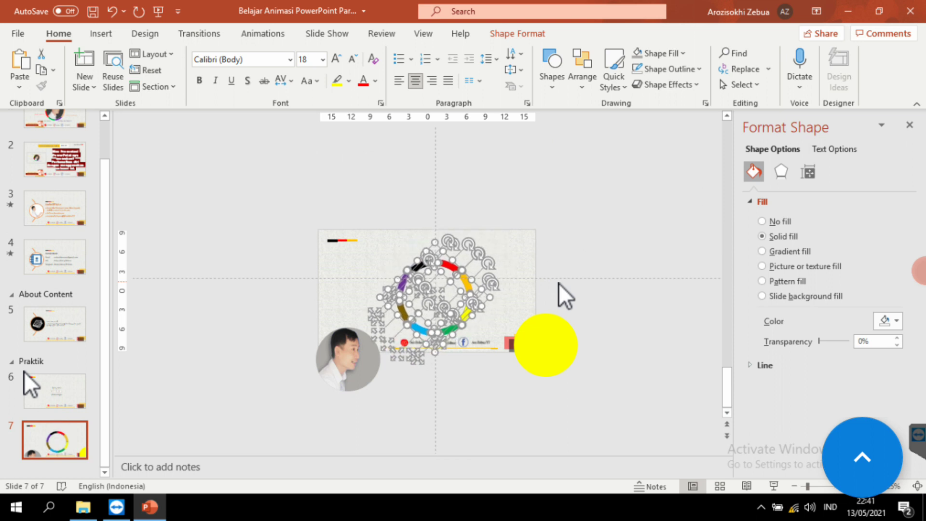
key("Left")
key("Left")
key("Up")
key("Up")
key("Up")
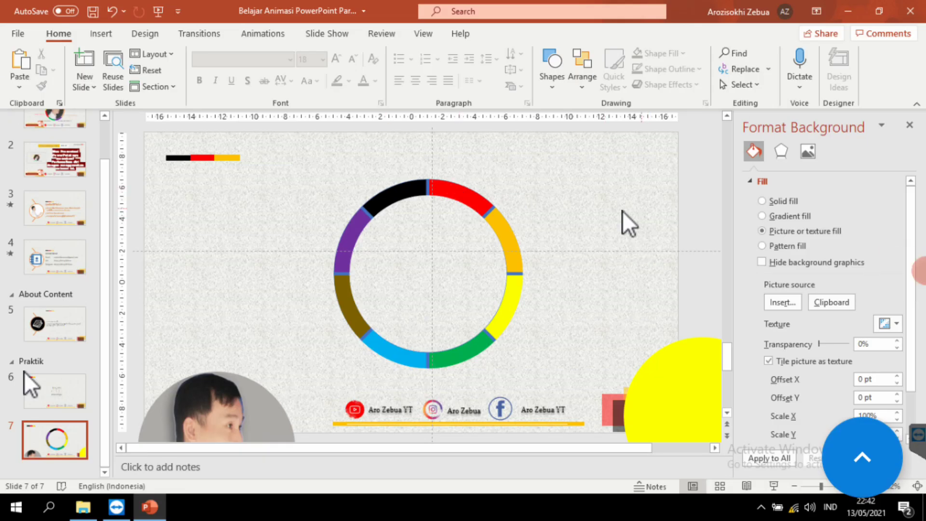
Draw a text box near the ring's top and type the presenter's name
left_click(101, 34)
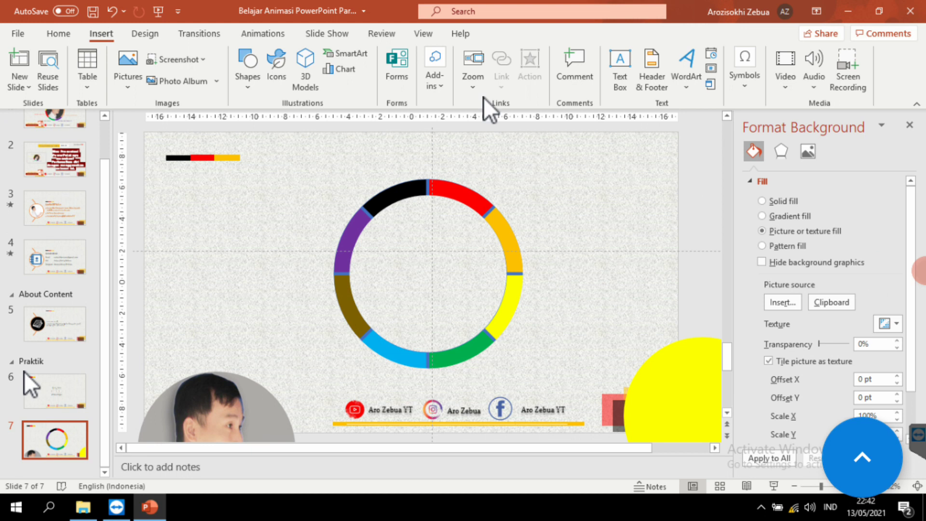
left_click(620, 67)
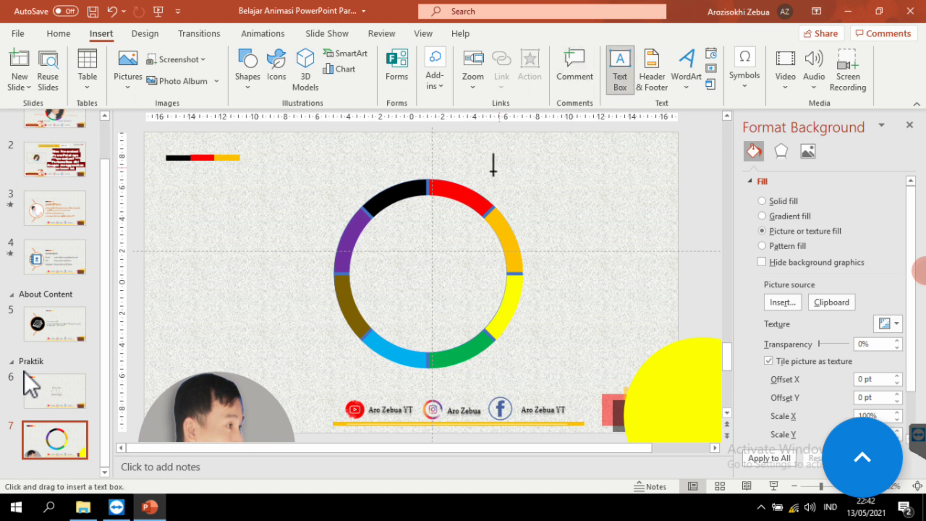
left_click_drag(481, 176, 490, 190)
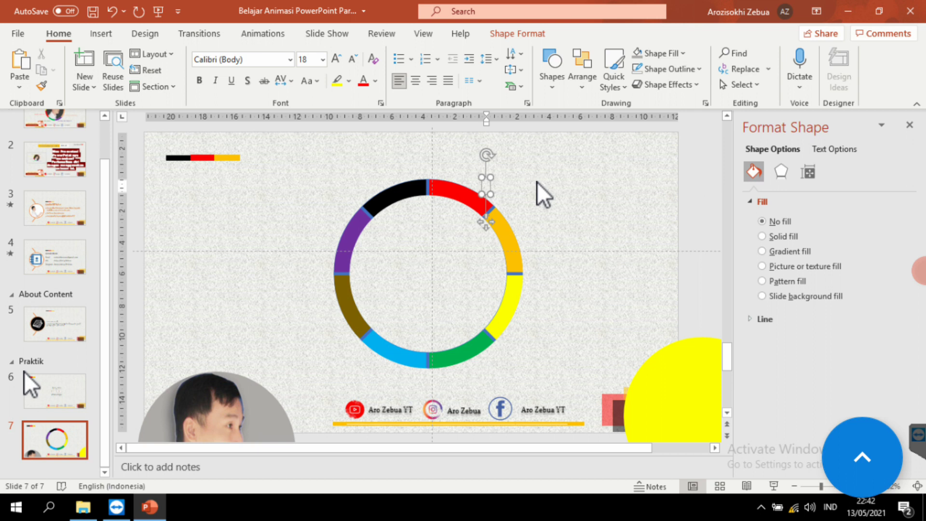
type("A")
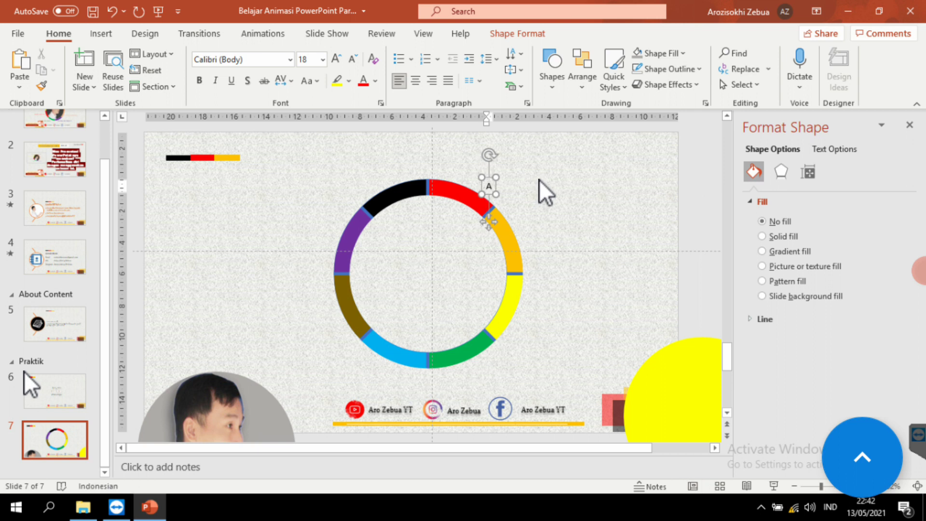
type("roziso")
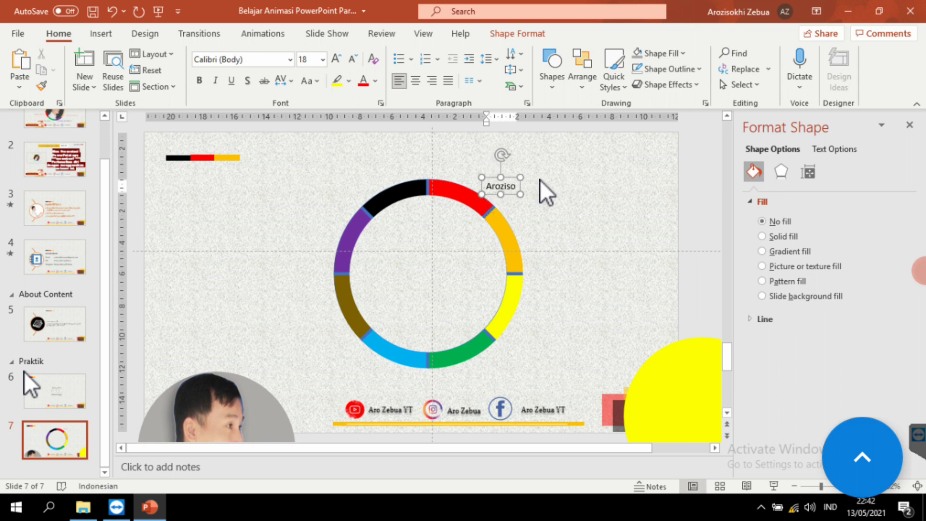
type("khi Zebua")
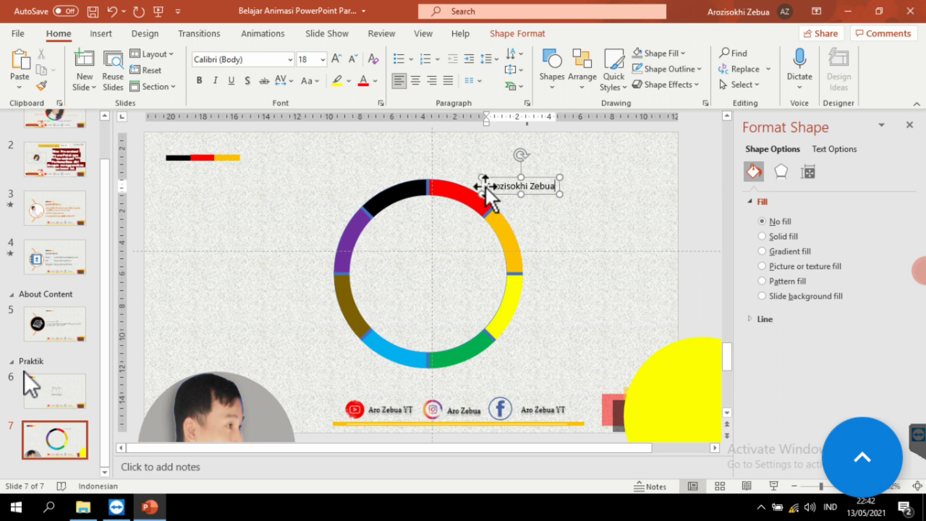
Set the name text to Amasis MT Pro Black at size 24
left_click_drag(486, 187, 571, 192)
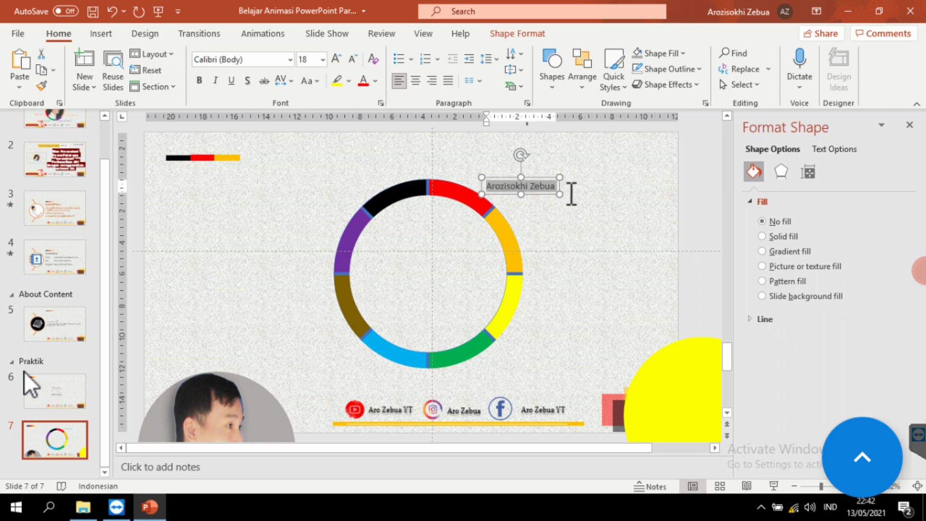
left_click(289, 60)
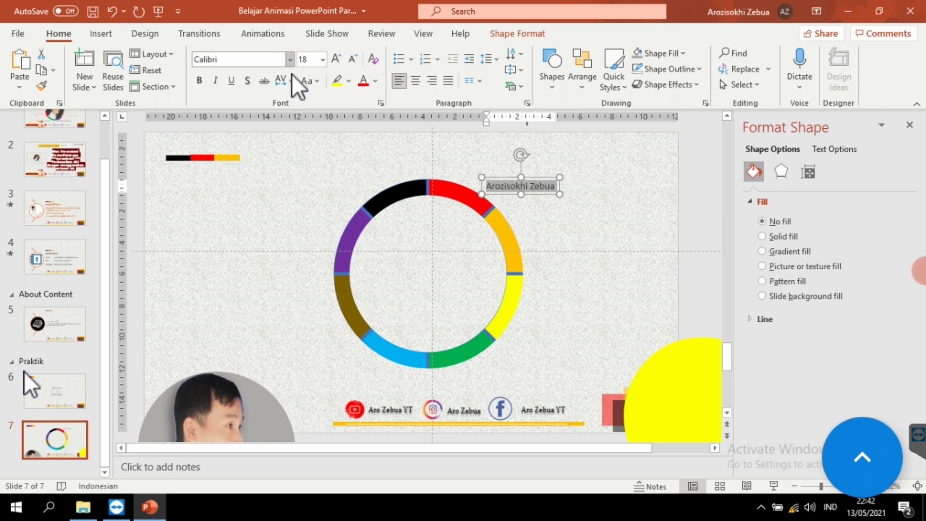
left_click(289, 59)
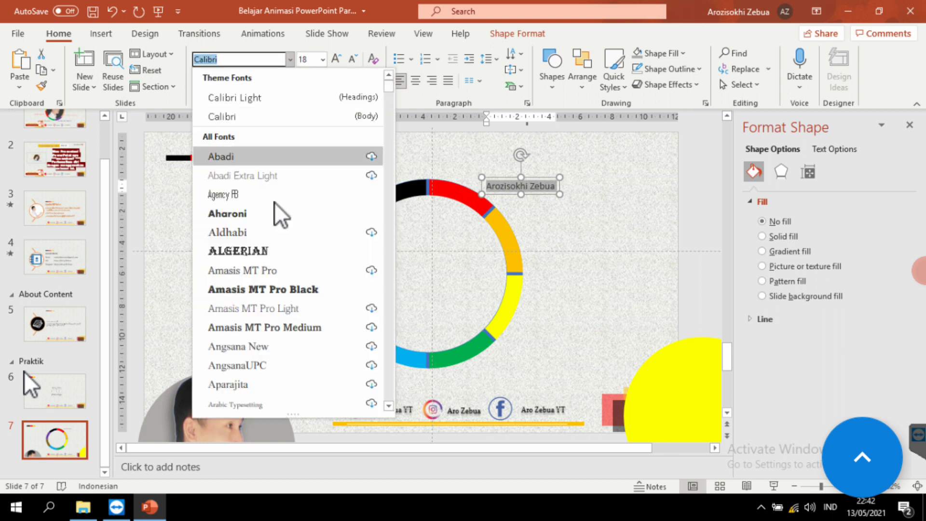
key("Escape")
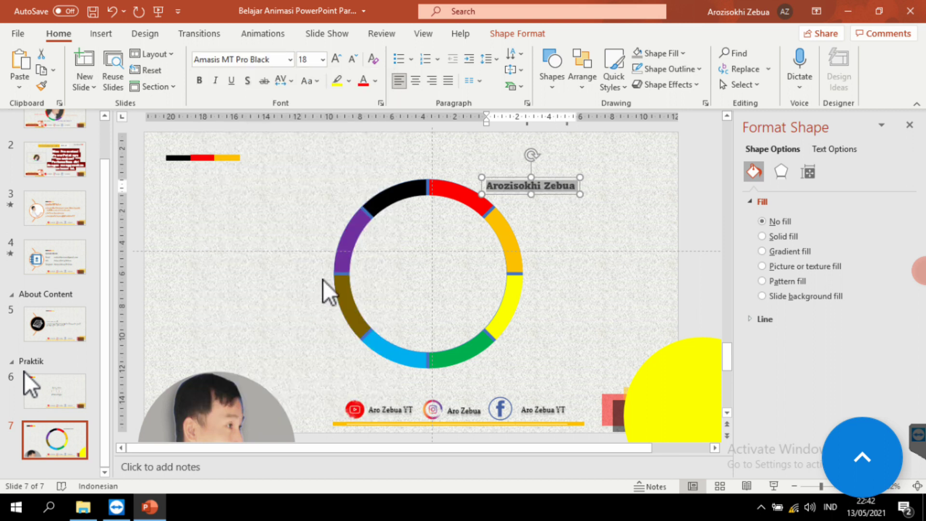
key("ctrl+shift+period")
key("ctrl+shift+period")
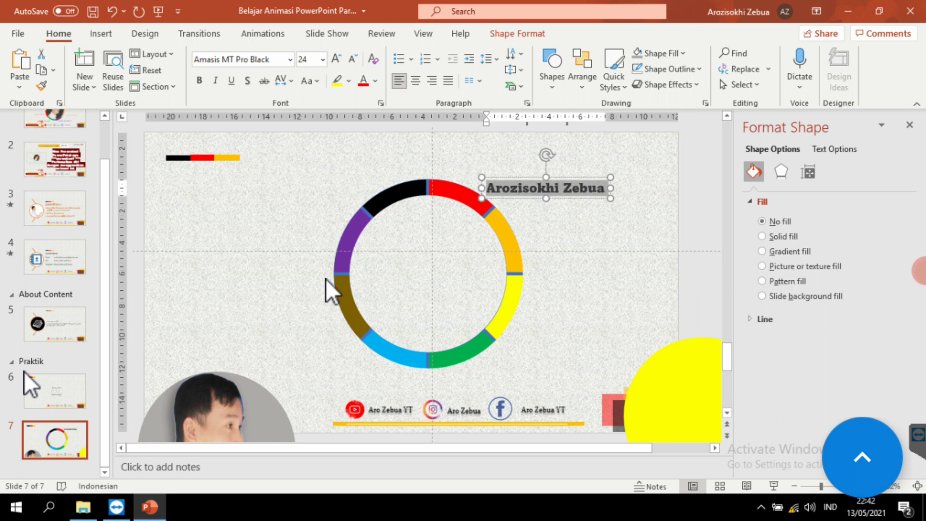
Colour the name label with the ring's red using the font colour eyedropper
left_click(380, 82)
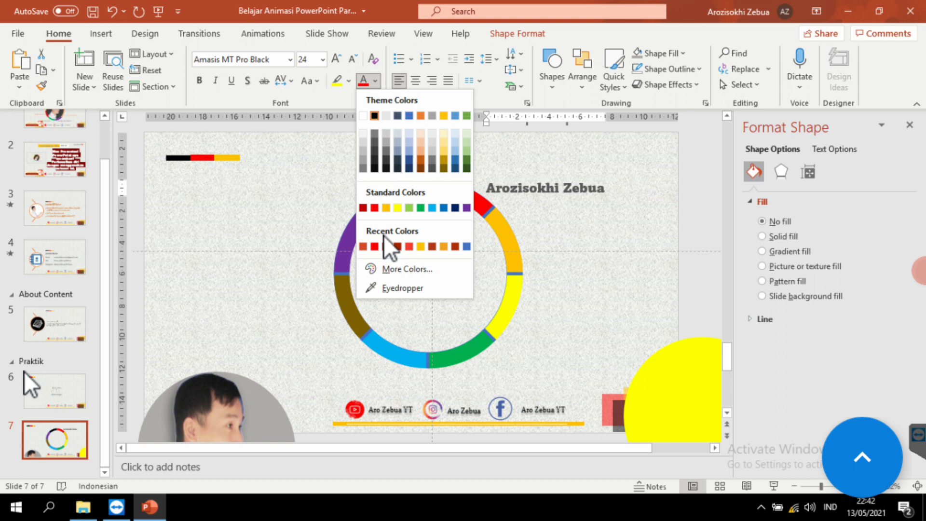
left_click(417, 289)
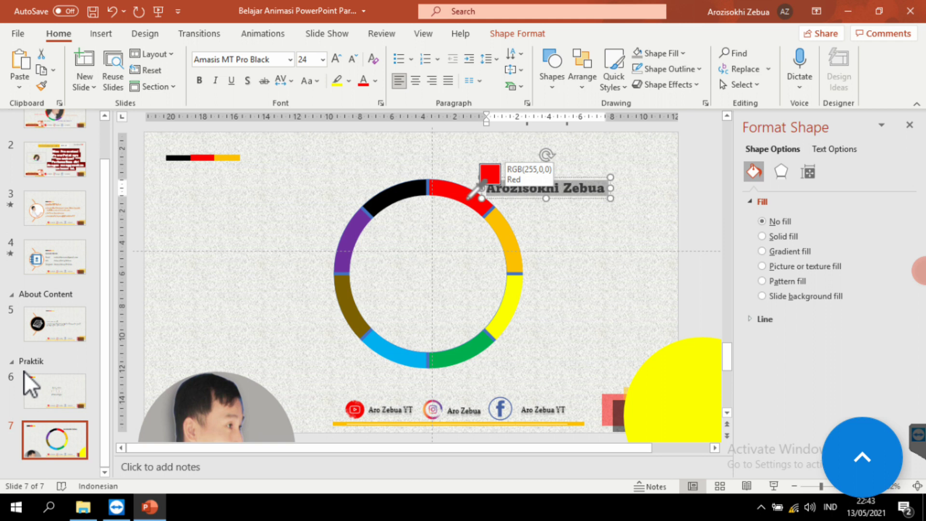
left_click(469, 196)
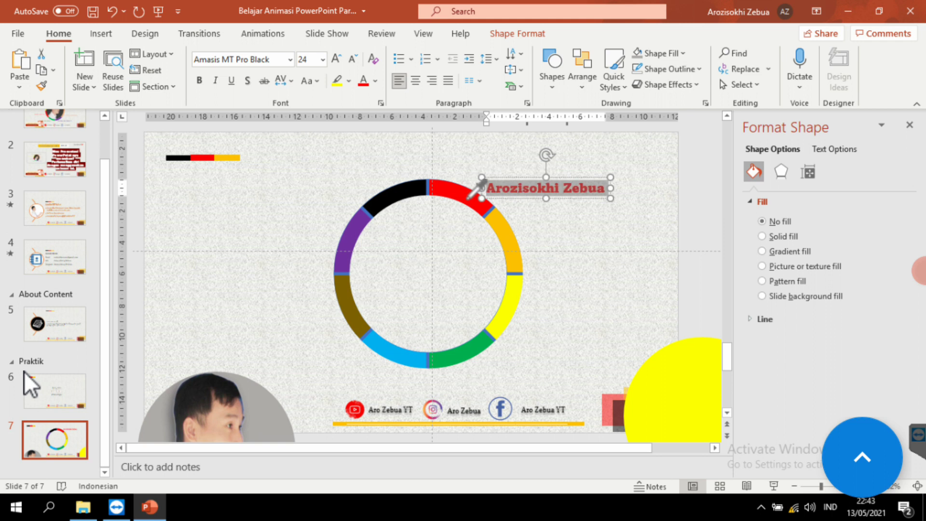
left_click(591, 163)
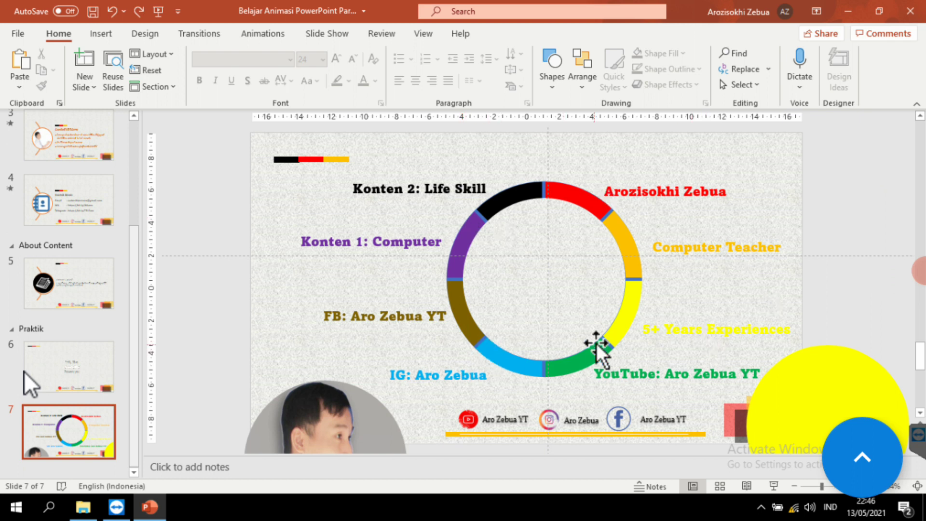
Give the '5+ Years Experiences' text an orange glow and save the presentation
left_click_drag(650, 331, 783, 328)
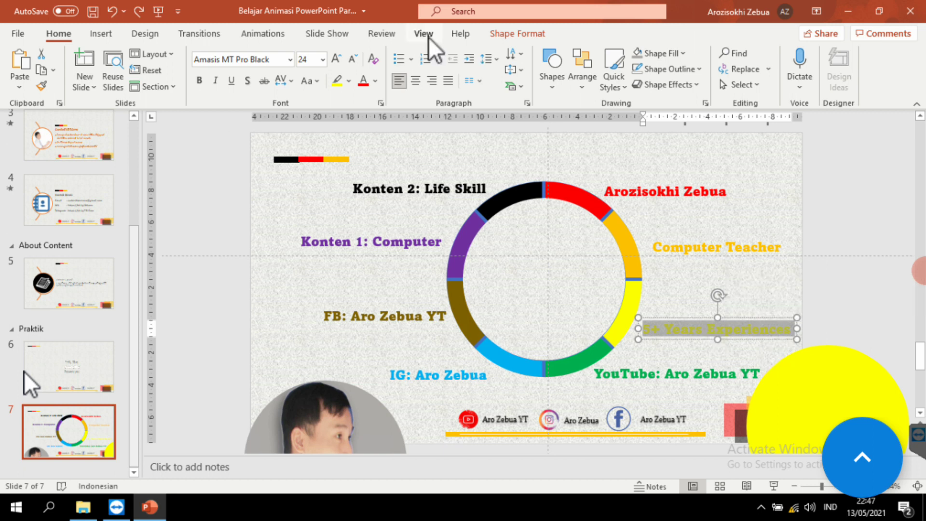
left_click(508, 37)
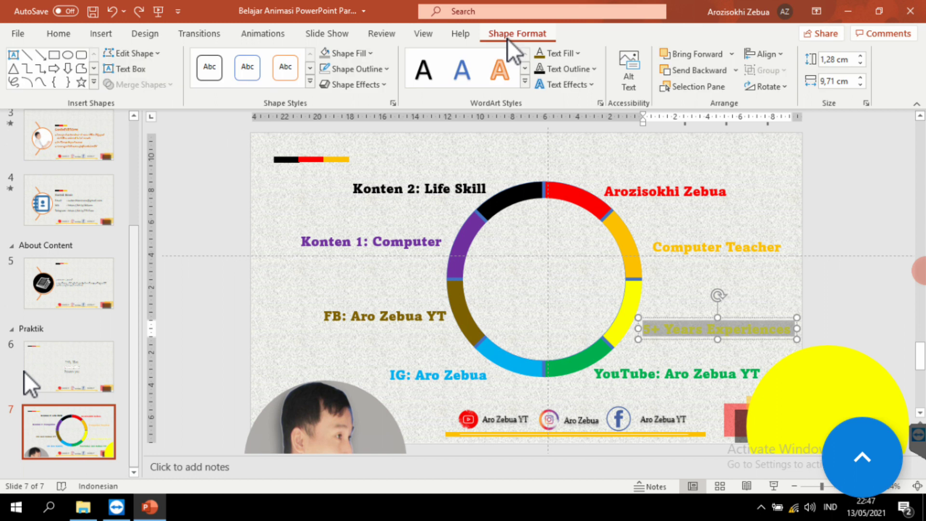
left_click(593, 87)
mouse_move(580, 175)
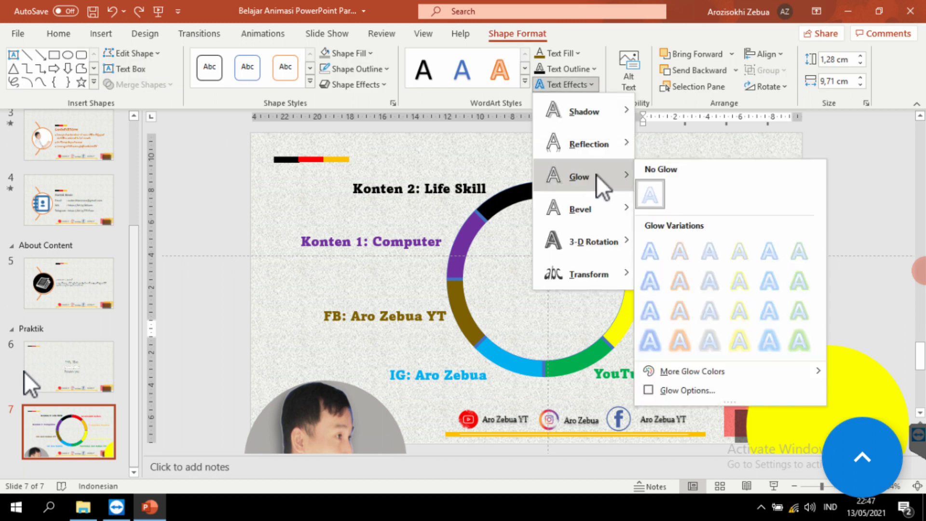
left_click(680, 281)
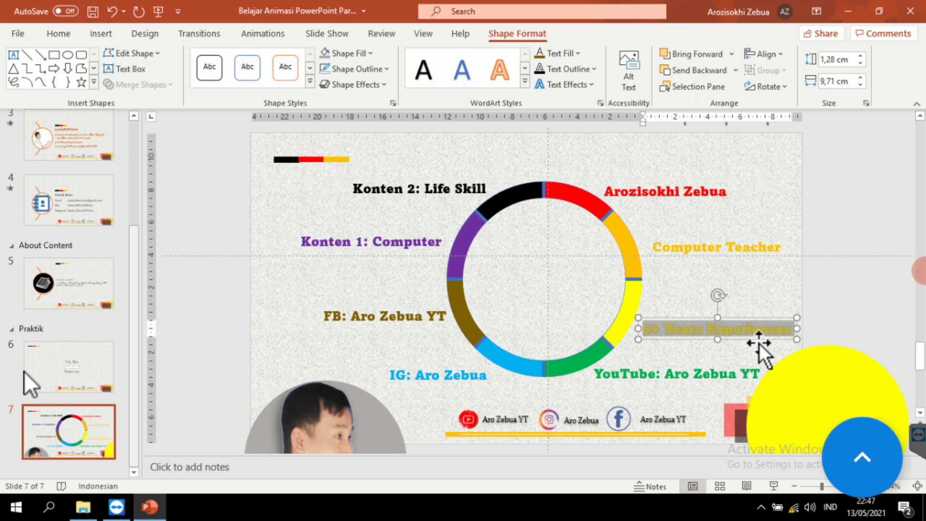
key("ctrl+s")
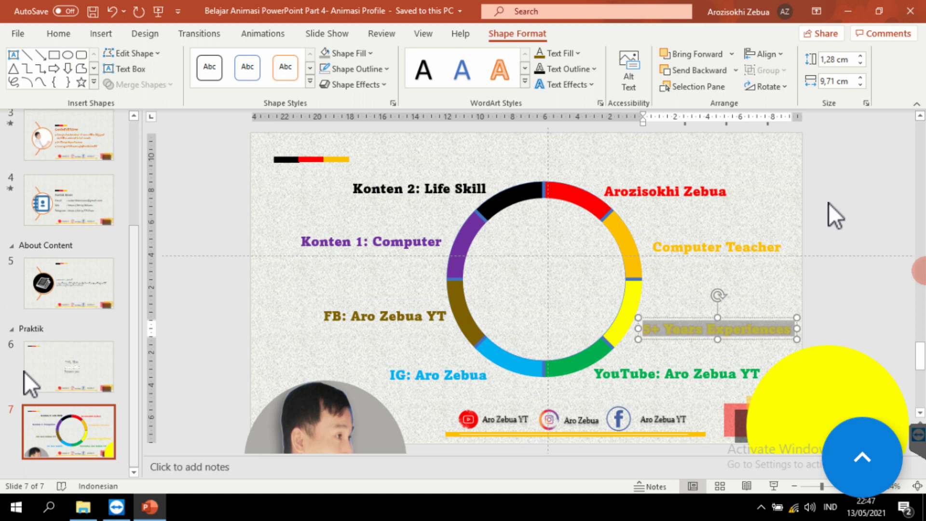
left_click(830, 175)
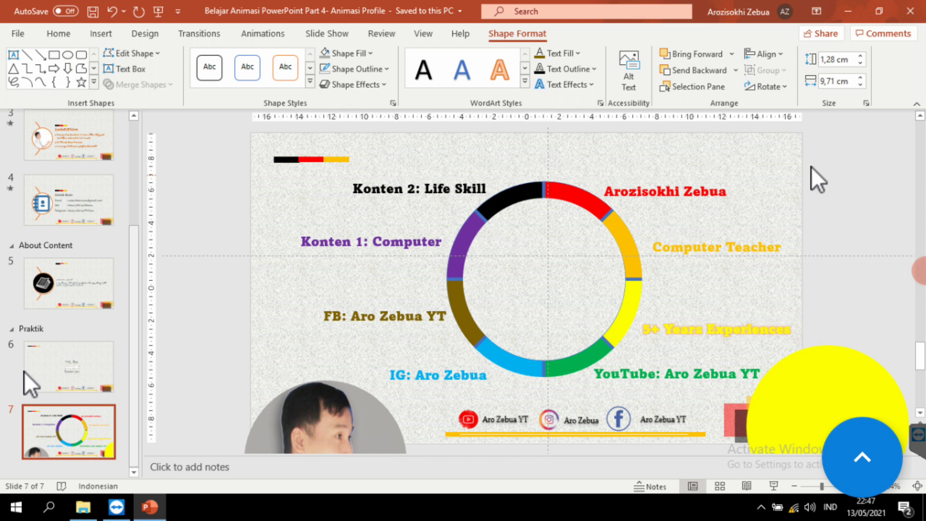
Add a Fade entrance to the red ring segment, duration 01,00, starting With Previous
left_click(581, 202)
left_click(630, 251)
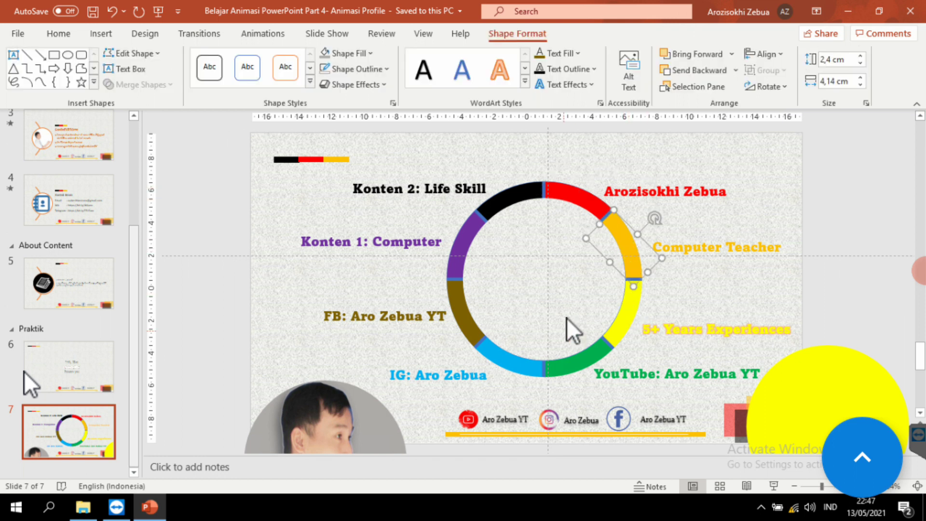
left_click(582, 196)
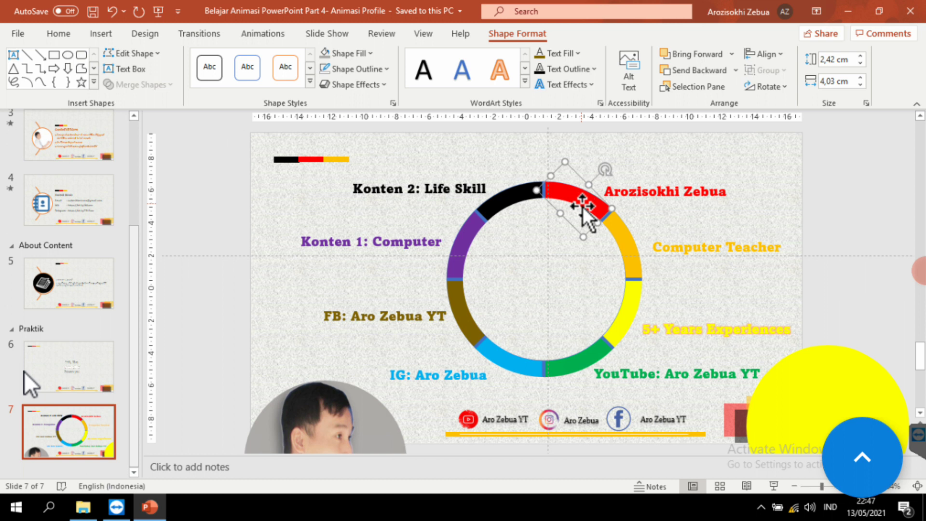
left_click(262, 34)
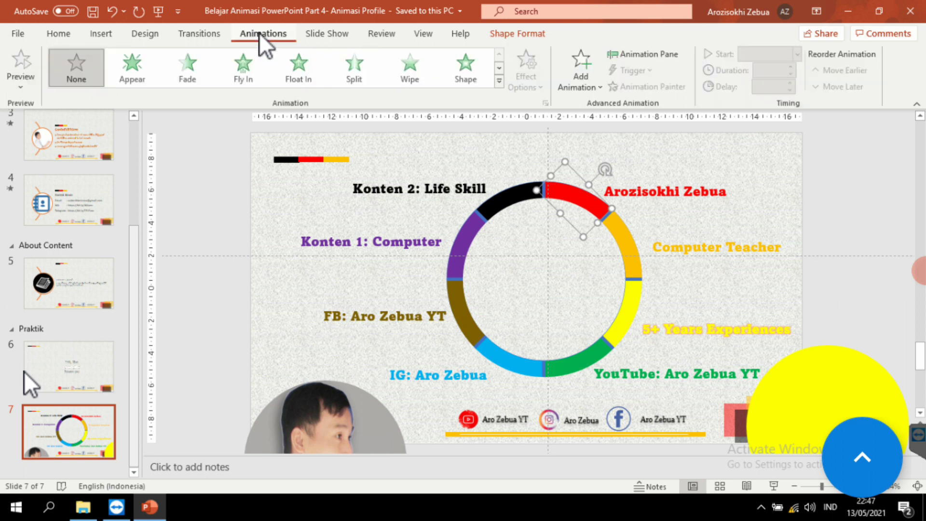
left_click(601, 89)
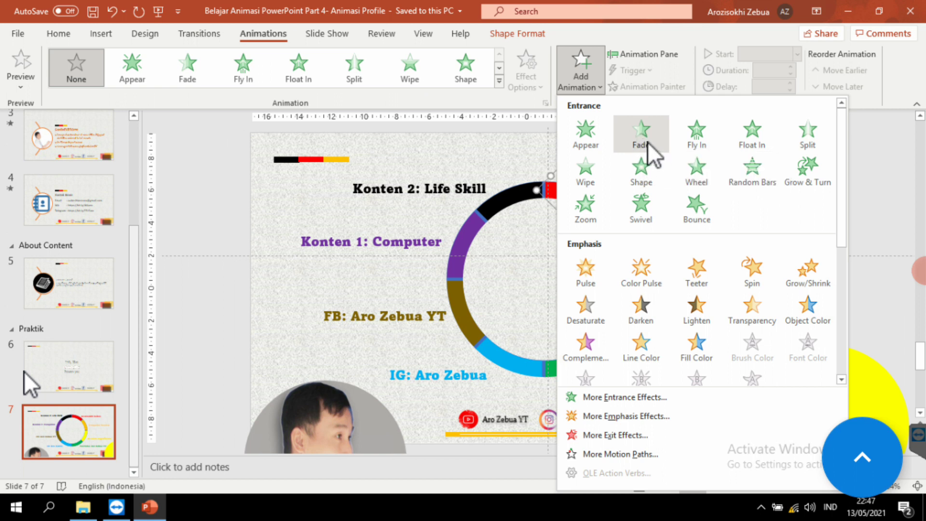
left_click(648, 141)
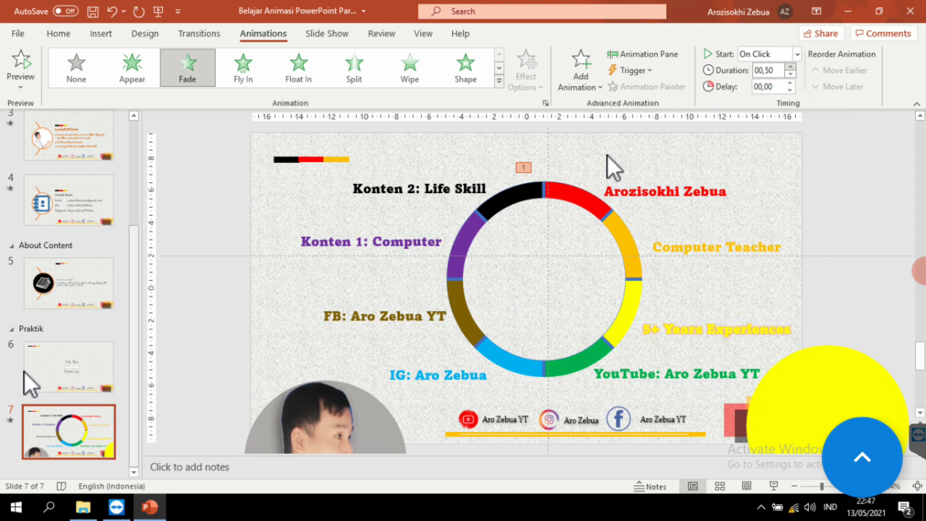
left_click(790, 67)
left_click(790, 67)
left_click(797, 54)
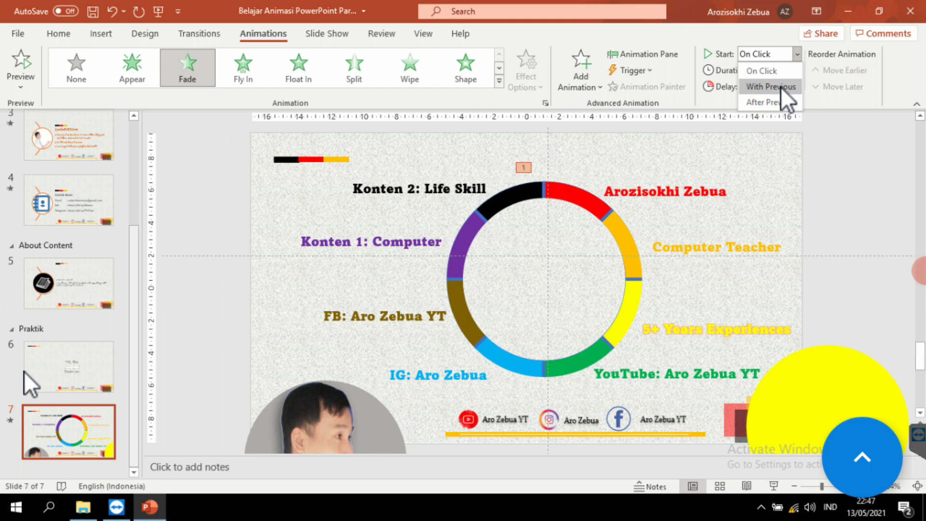
left_click(780, 87)
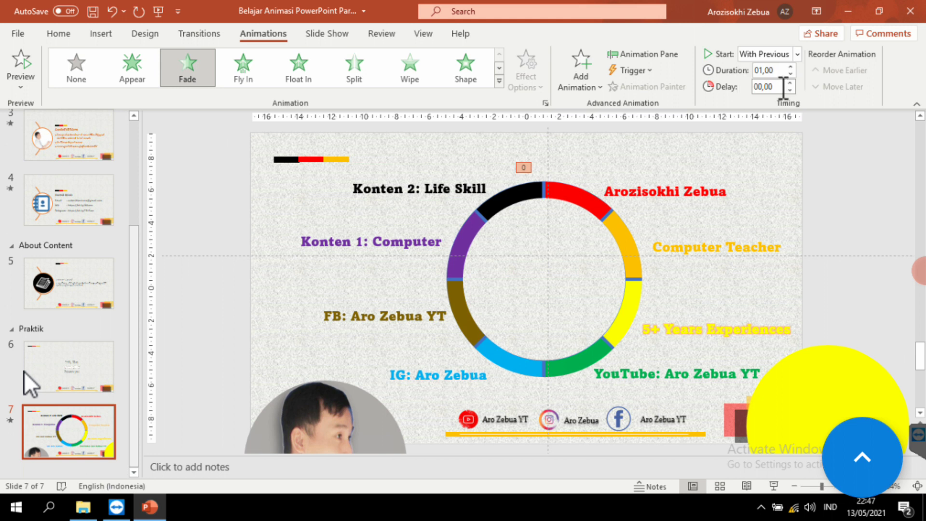
left_click(675, 195)
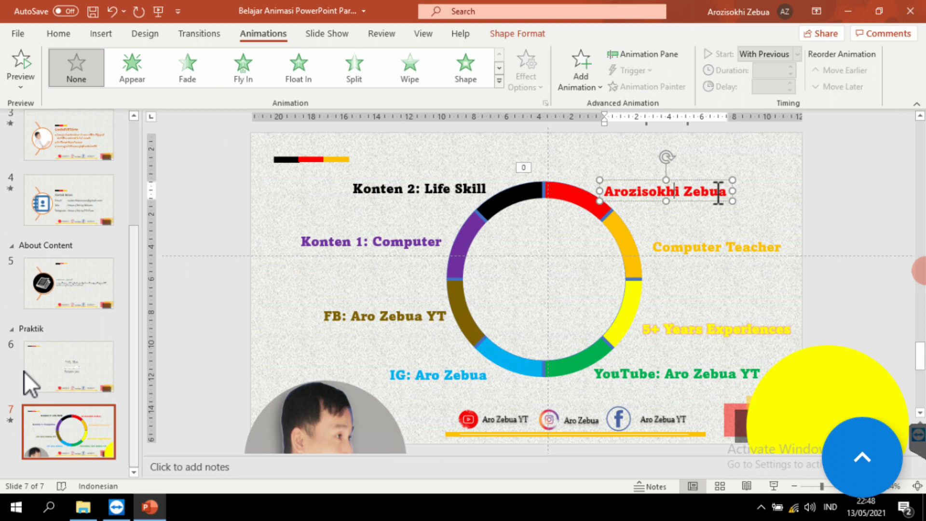
Check the name label's animation on slide 1, then return to slide 7
left_click_drag(728, 193, 600, 194)
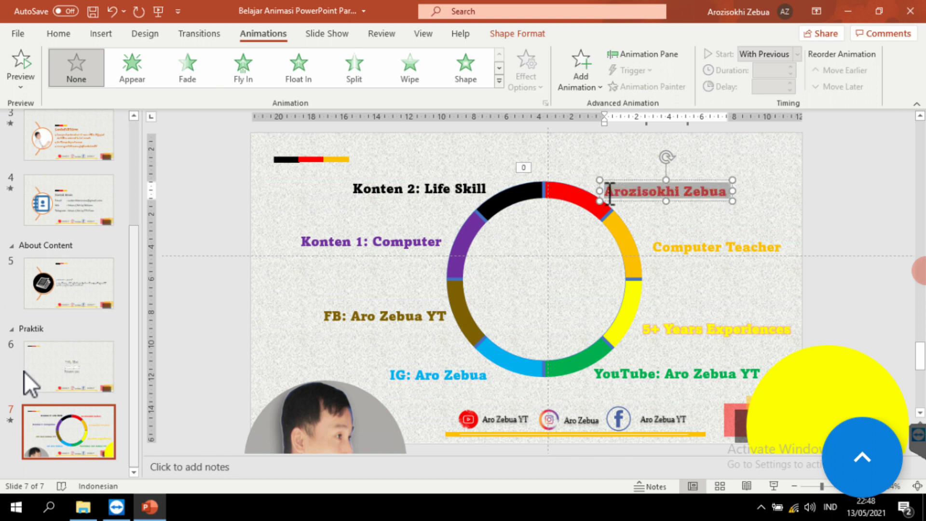
left_click(600, 91)
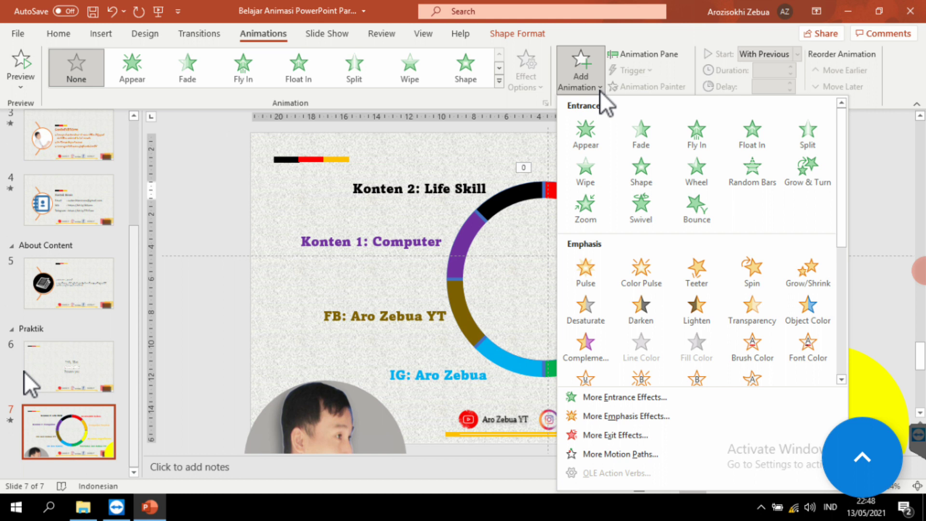
left_click(881, 163)
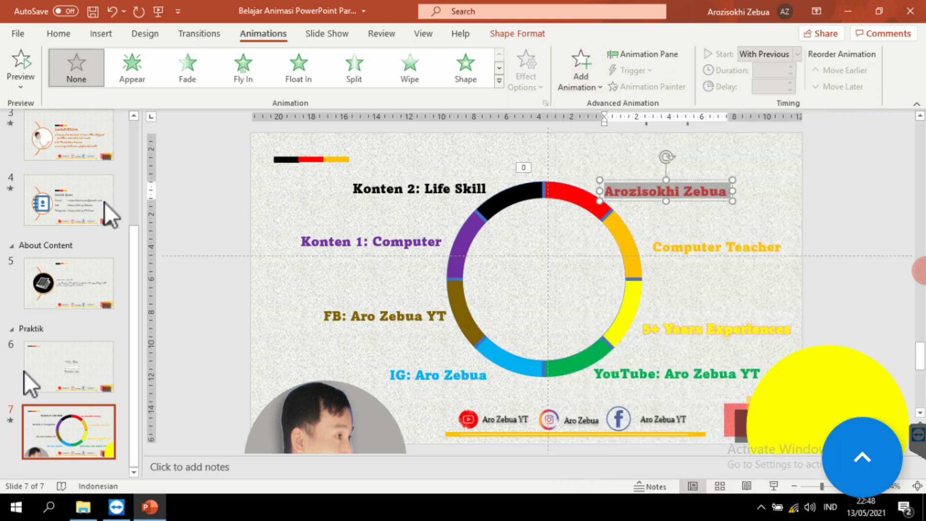
scroll(96, 193, "up", 3)
scroll(92, 158, "up", 1)
left_click(94, 160)
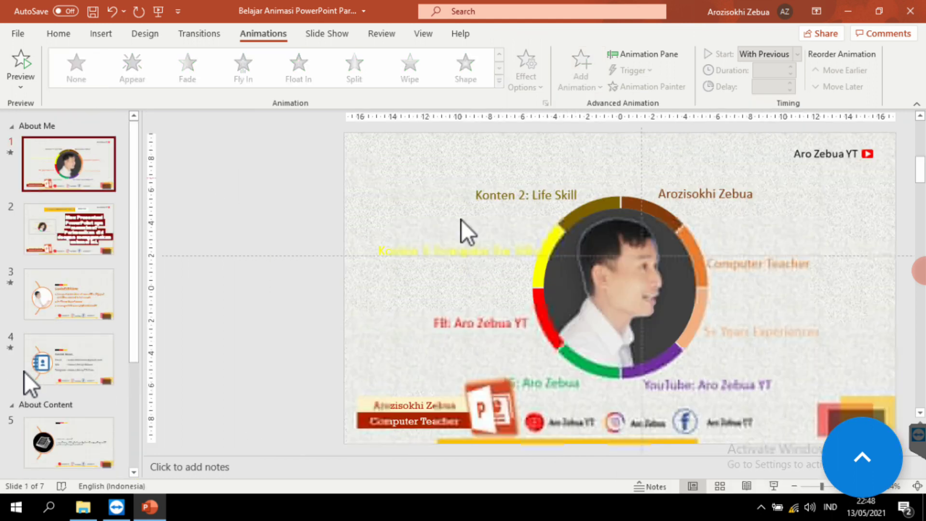
left_click(701, 195)
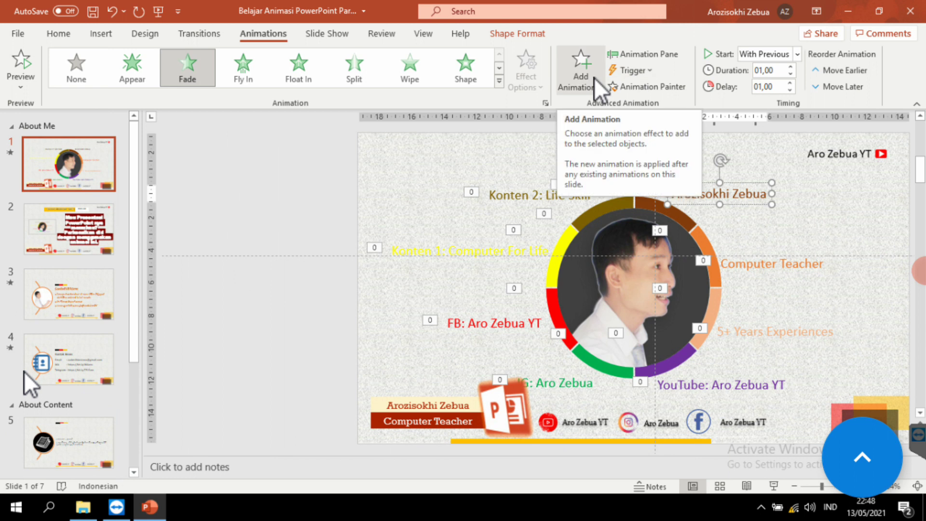
scroll(68, 368, "down", 3)
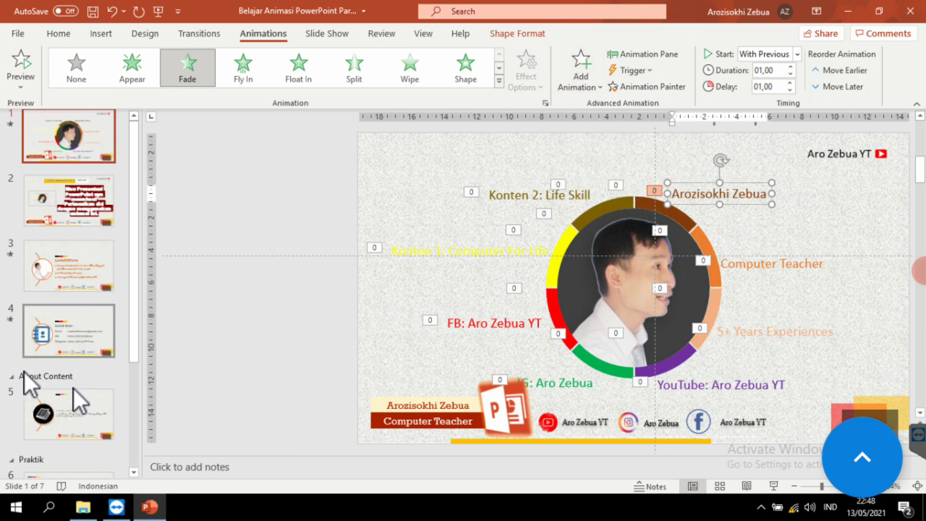
scroll(73, 388, "down", 2)
left_click(77, 437)
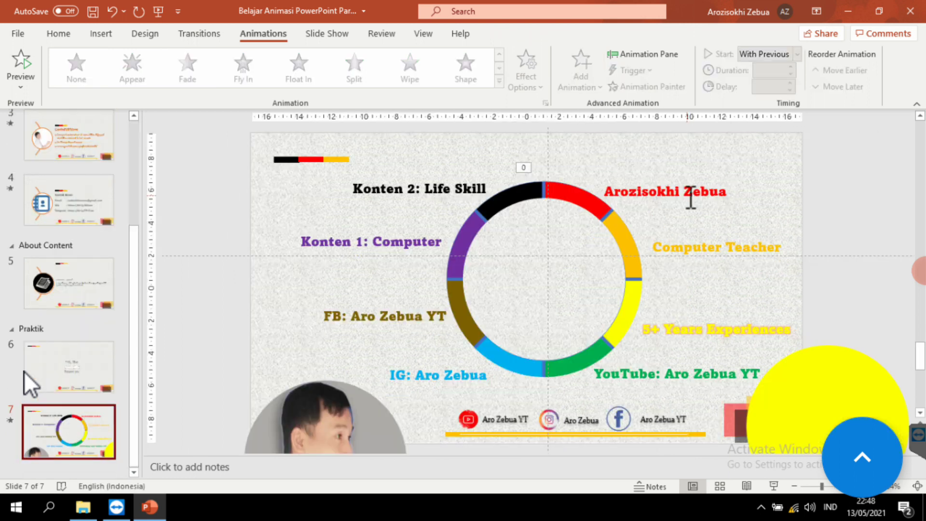
Give the name label a 02,00-second Fade starting With Previous and show the Animation Pane
left_click(685, 192)
left_click_drag(726, 192, 607, 192)
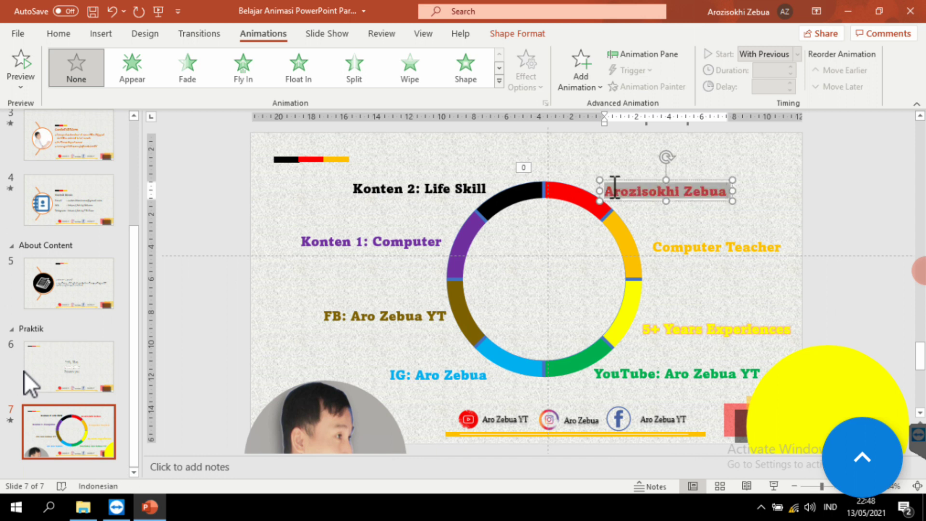
left_click(593, 84)
left_click(638, 134)
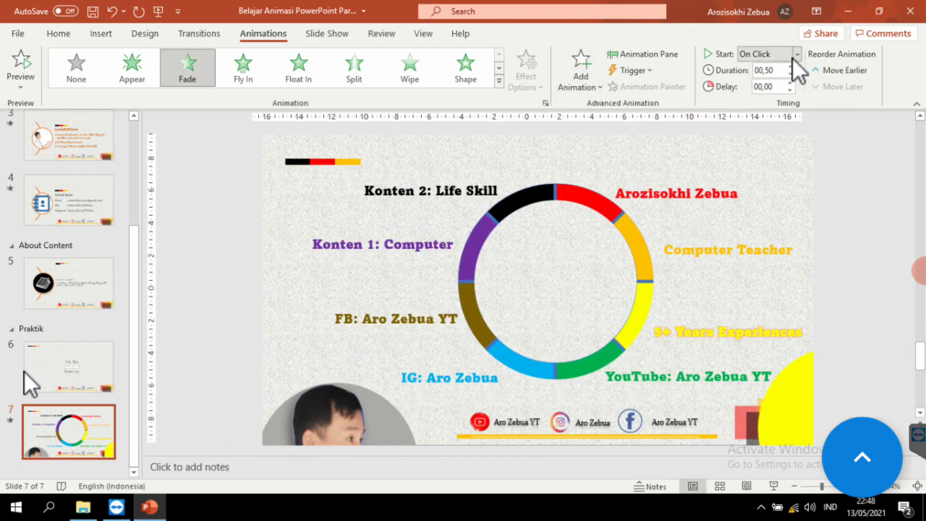
left_click(796, 65)
left_click(796, 66)
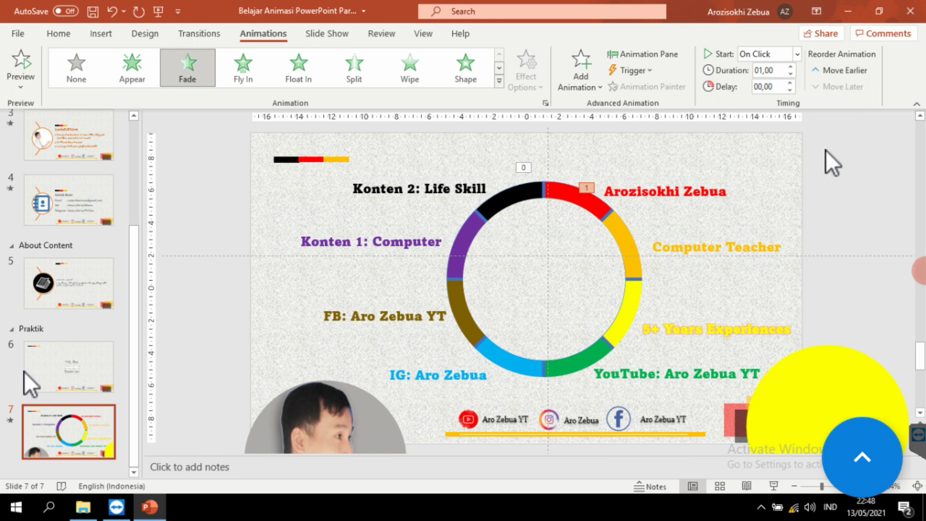
left_click(792, 68)
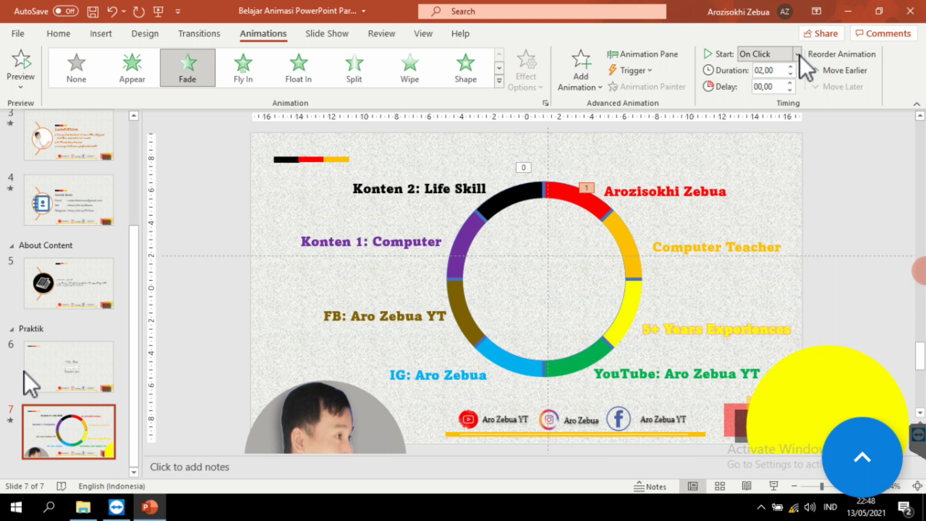
left_click(798, 54)
left_click(786, 89)
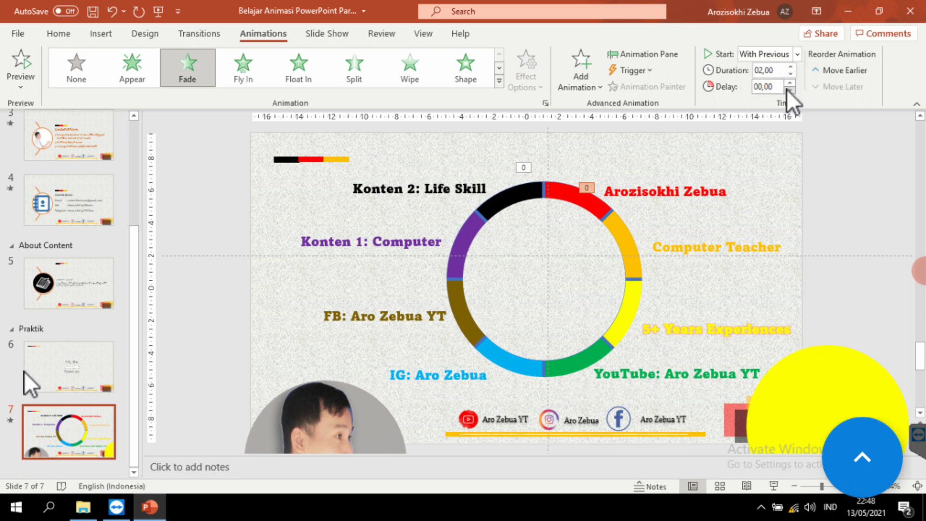
left_click(649, 55)
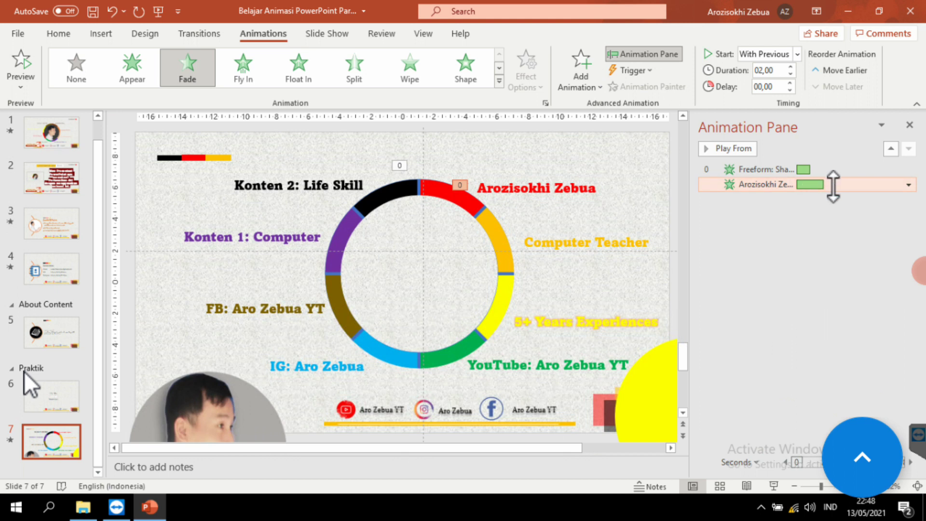
Delay the name label's fade by about one second and preview the slide show
left_click_drag(812, 184, 823, 186)
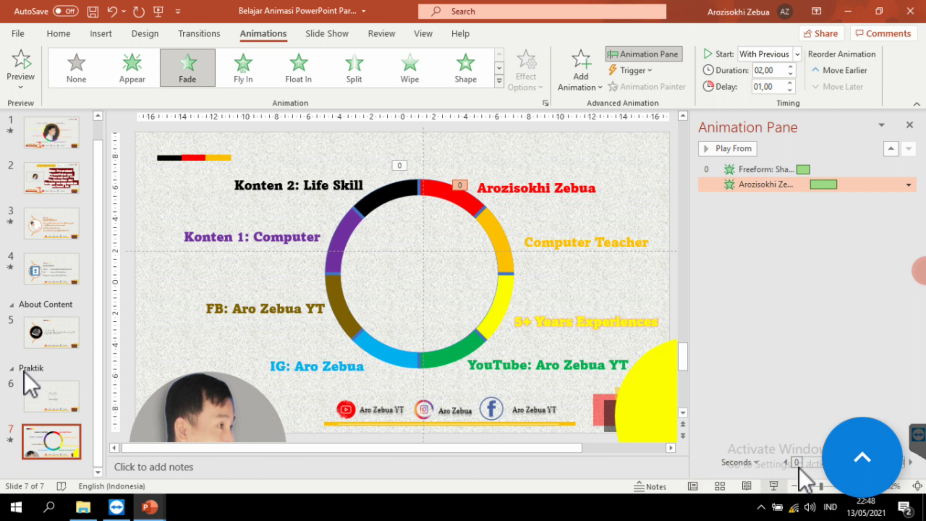
key("shift+F5")
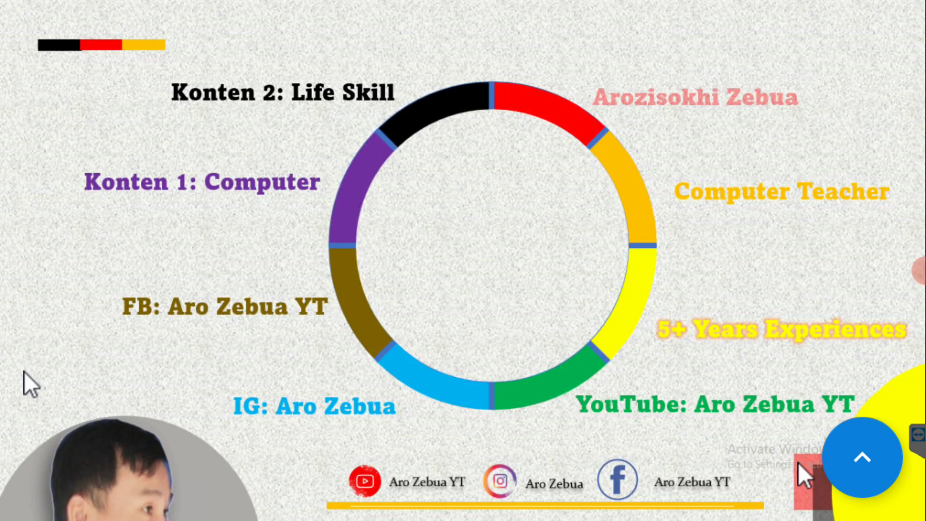
key("Escape")
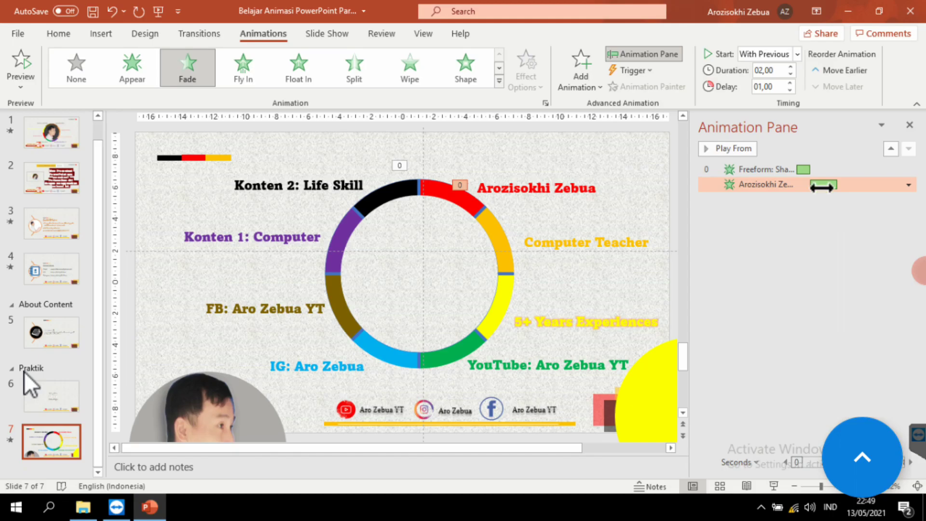
Set the name fade to animate by letter with 10% delay and no sound
left_click(908, 185)
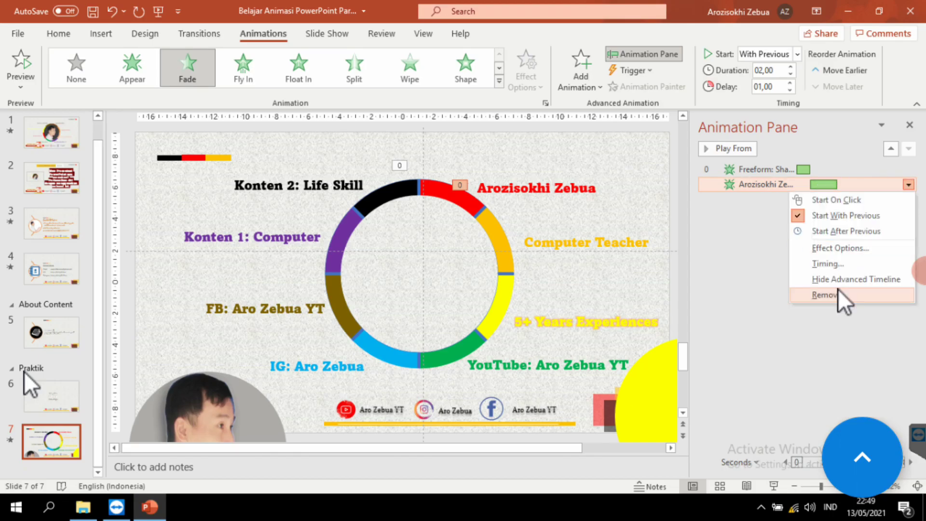
left_click(836, 250)
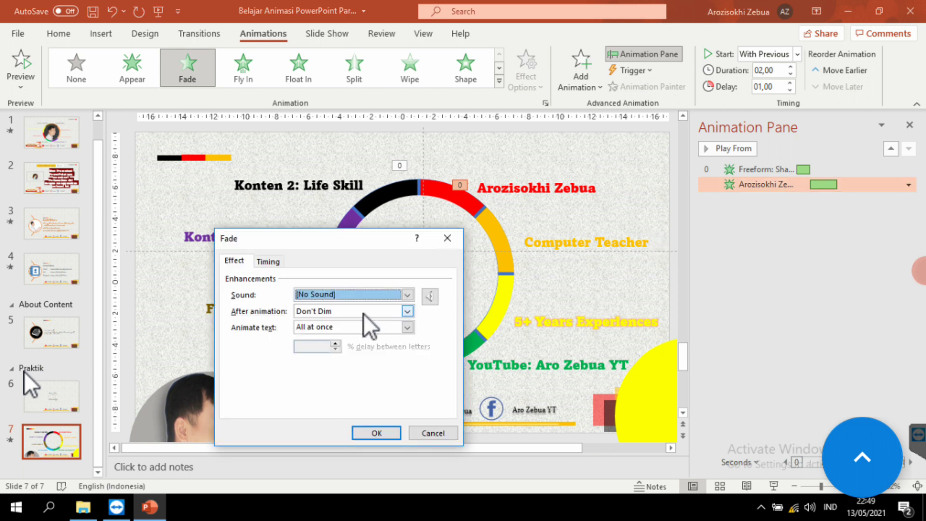
left_click(408, 328)
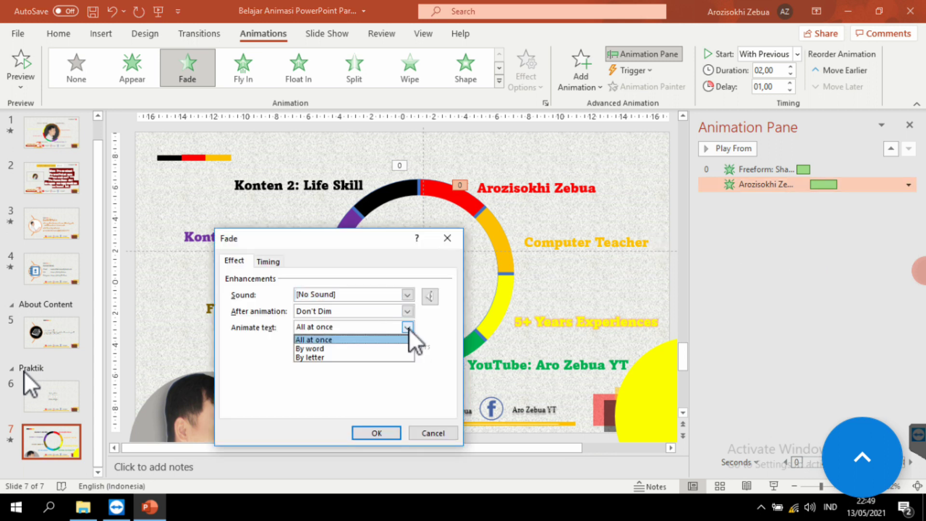
left_click(321, 358)
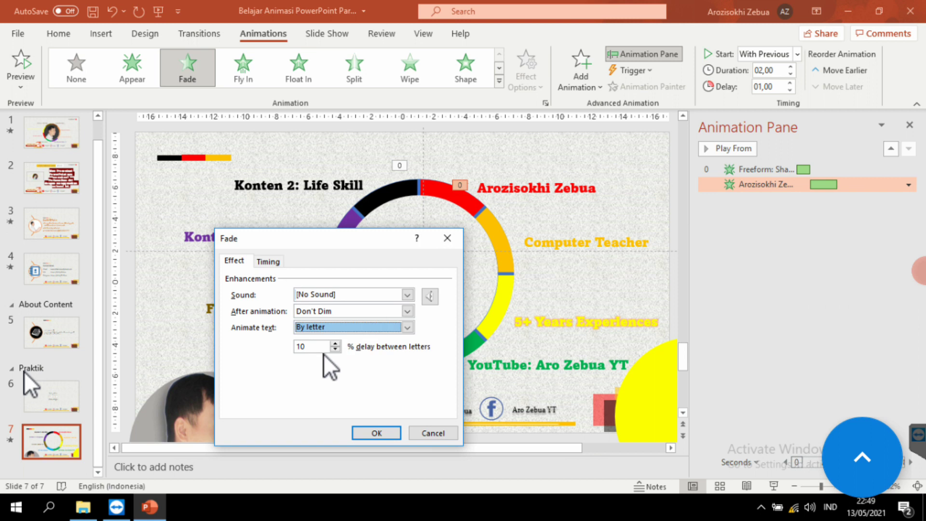
left_click(410, 296)
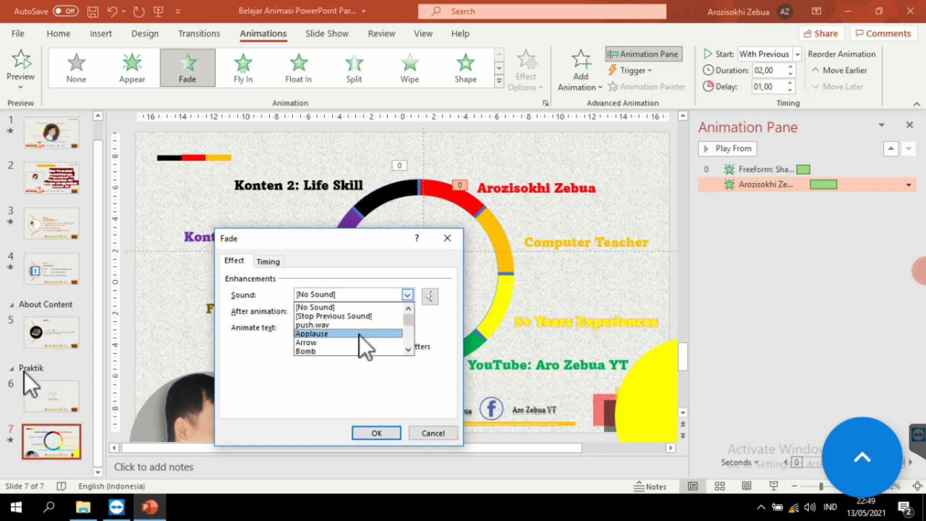
mouse_move(408, 317)
left_mouse_down()
mouse_move(410, 337)
mouse_move(409, 316)
left_mouse_up()
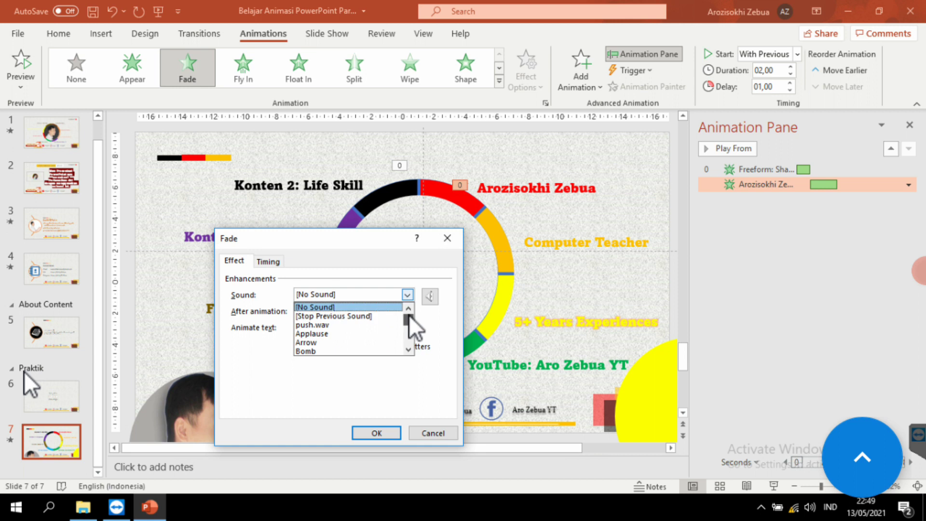
left_click(408, 295)
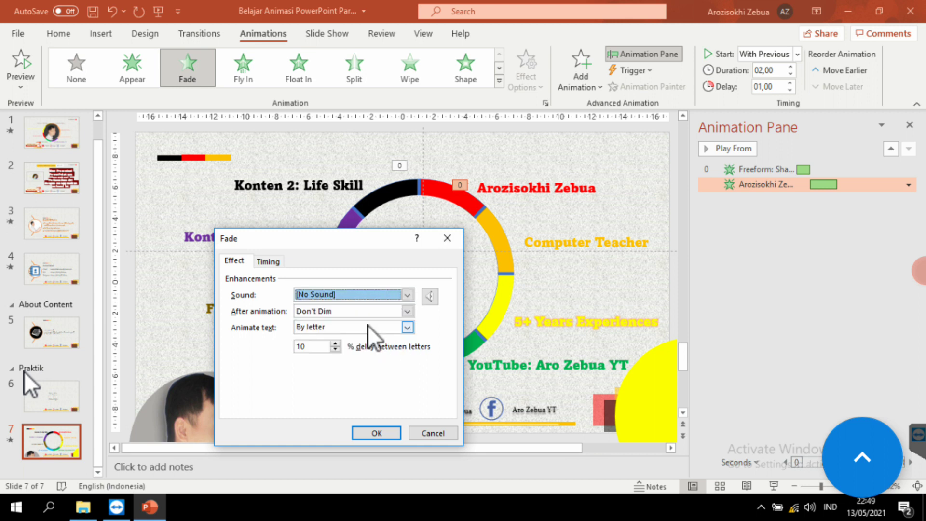
left_click(375, 435)
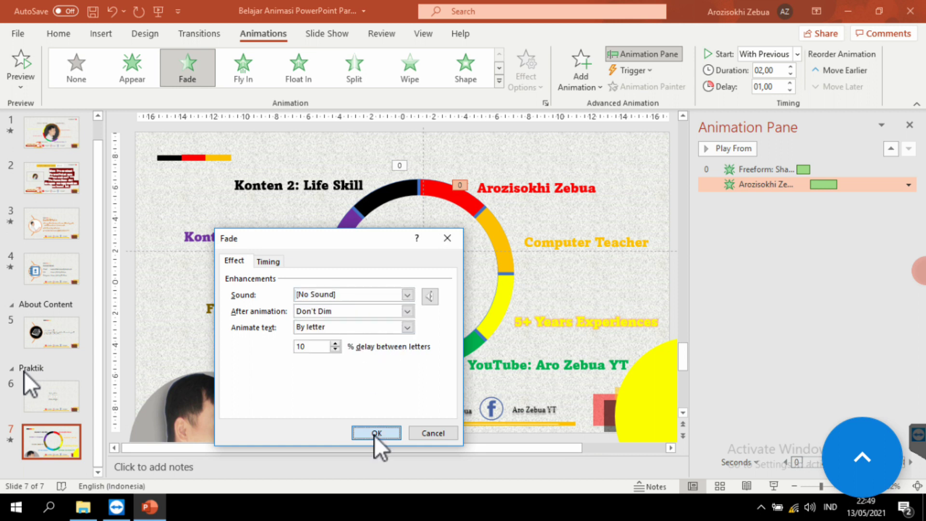
Preview the slideshow to check the staggered ring-segment and label fades
left_click(771, 488)
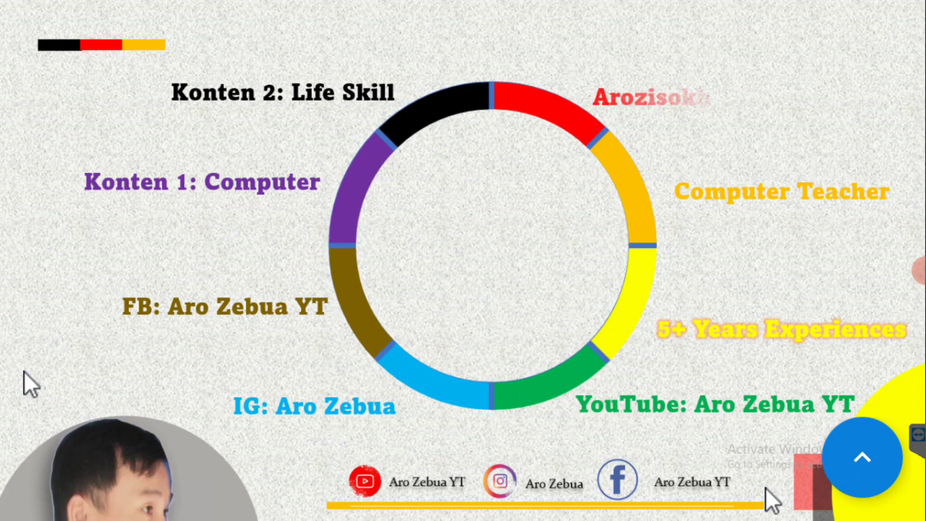
key("Escape")
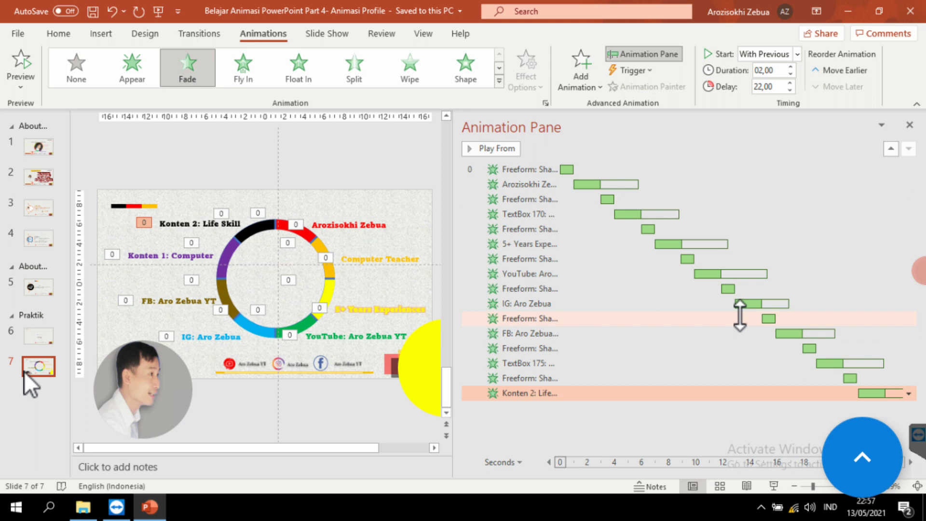
Scroll the animation timeline to its end, then close the Animation Pane
left_click(910, 462)
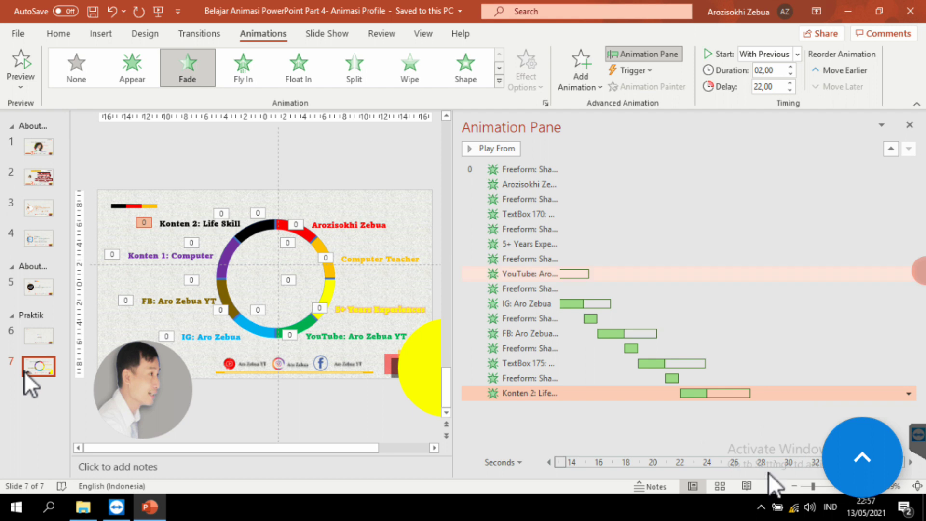
left_click(909, 125)
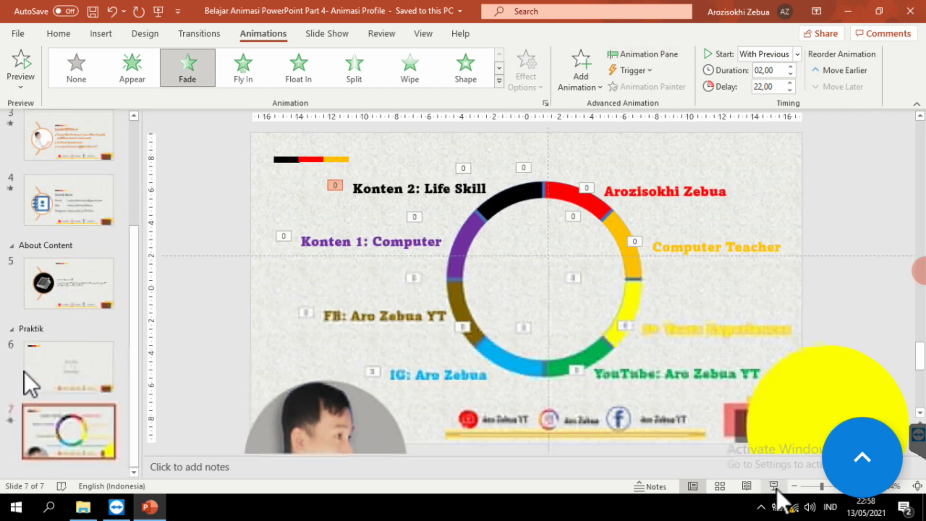
left_click(776, 488)
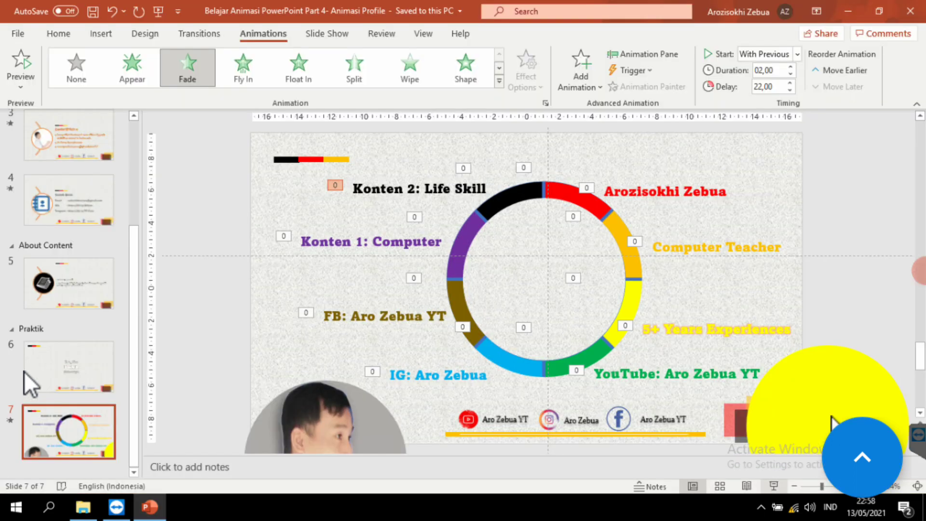
left_click(818, 422)
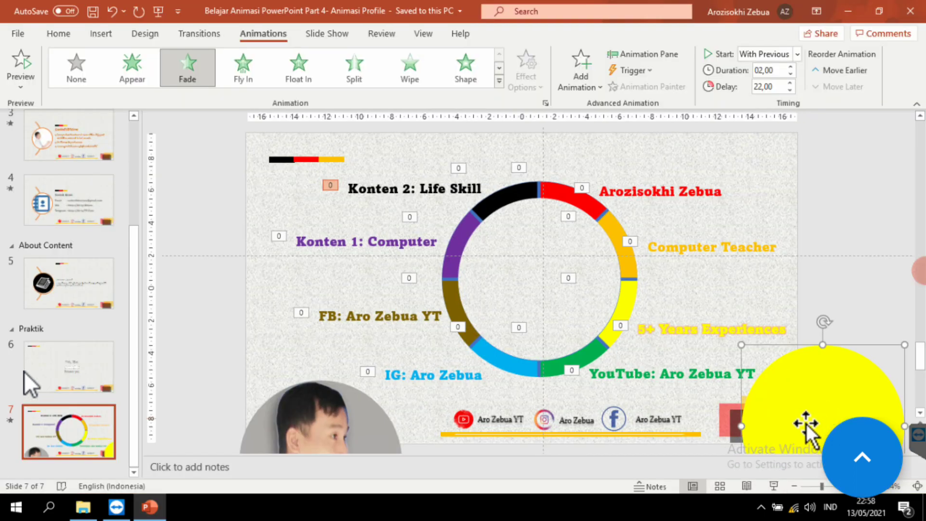
Centre the round profile photo inside the colour ring
left_click(361, 428)
left_click_drag(464, 326, 579, 241)
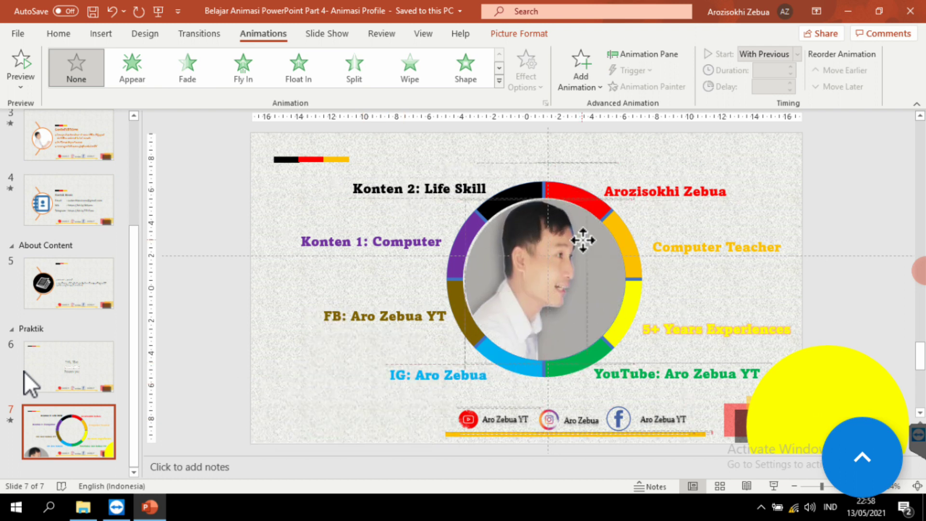
left_click_drag(580, 241, 576, 239)
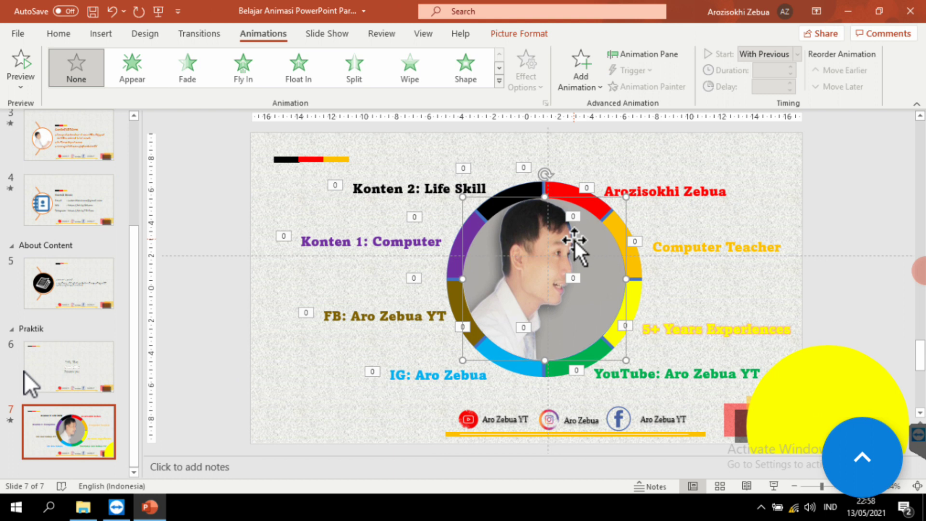
key("ctrl+z")
key("ctrl+z")
key("ctrl+z")
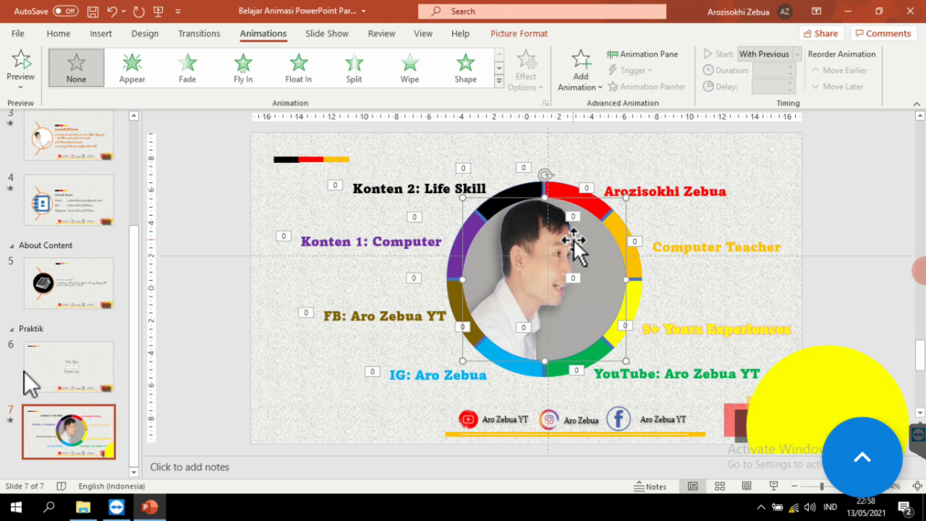
Delete the large yellow circle, then go to slide 1
left_click(790, 400)
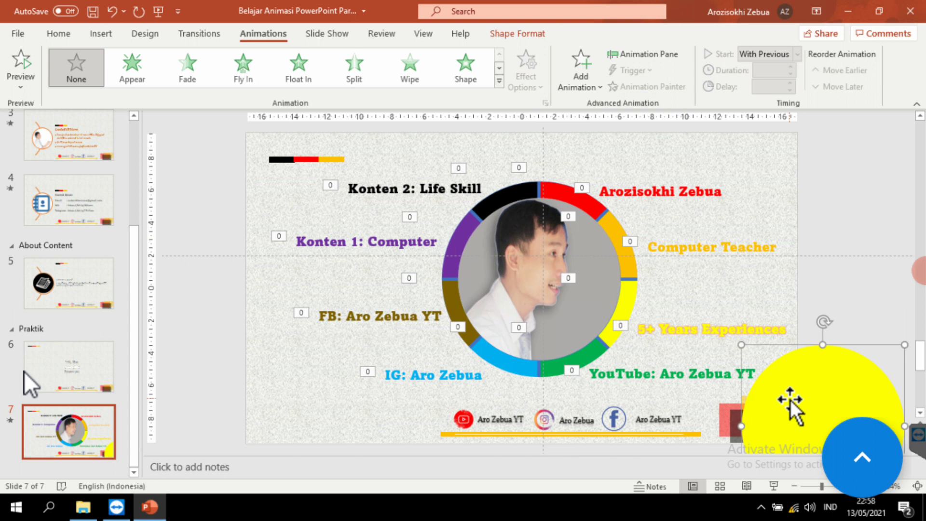
key("Delete")
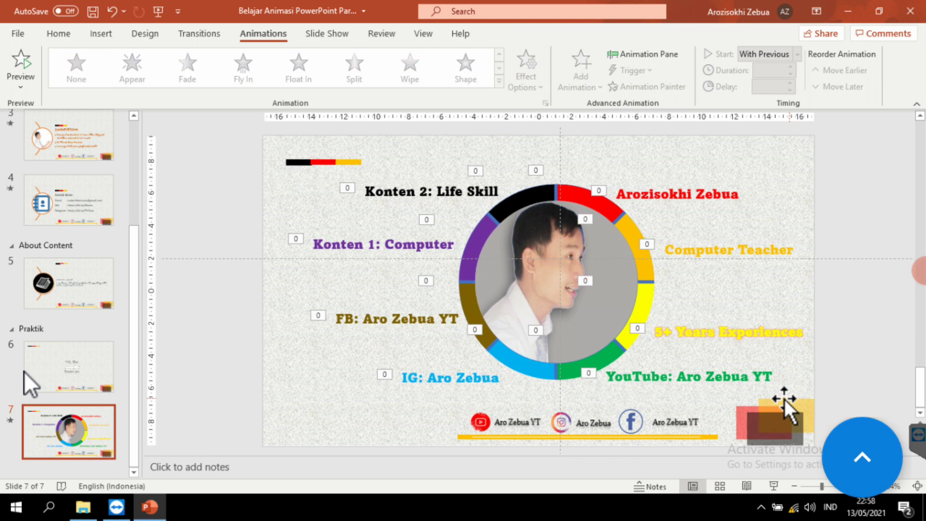
left_click(605, 306)
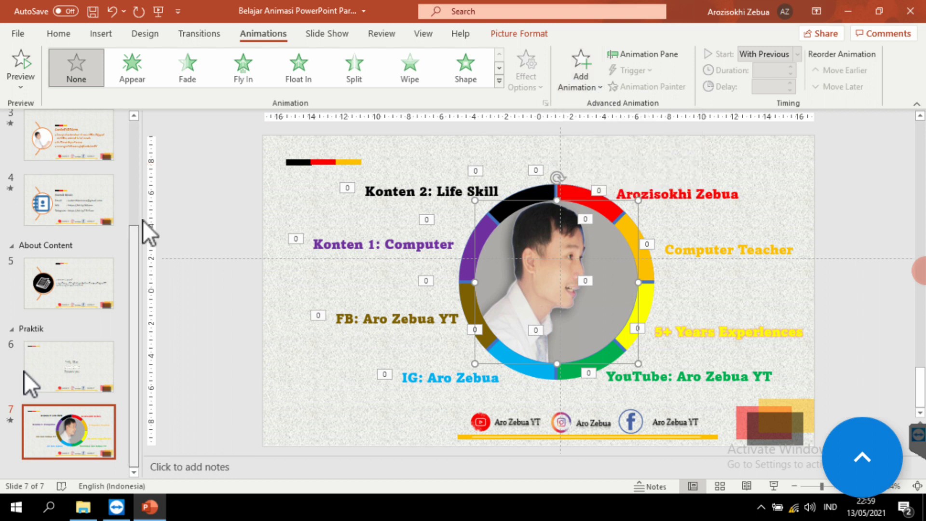
scroll(87, 193, "up", 10)
left_click(87, 181)
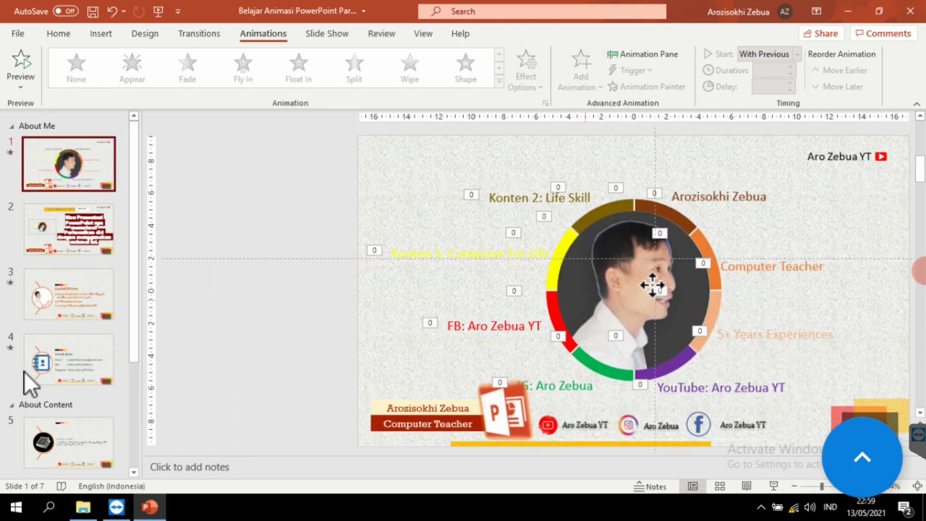
Give slide 1's photo group a Fade exit lasting 00,50 that starts With Previous
left_click(653, 283)
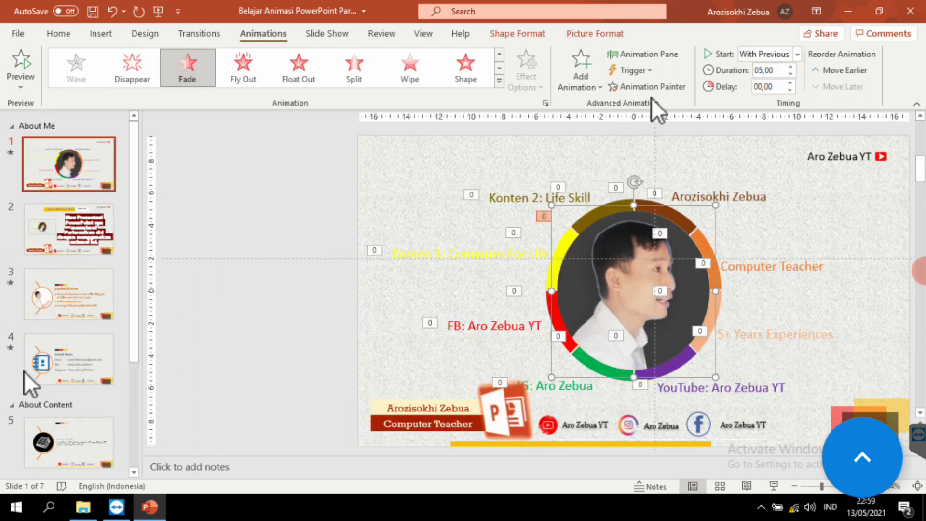
left_click(594, 84)
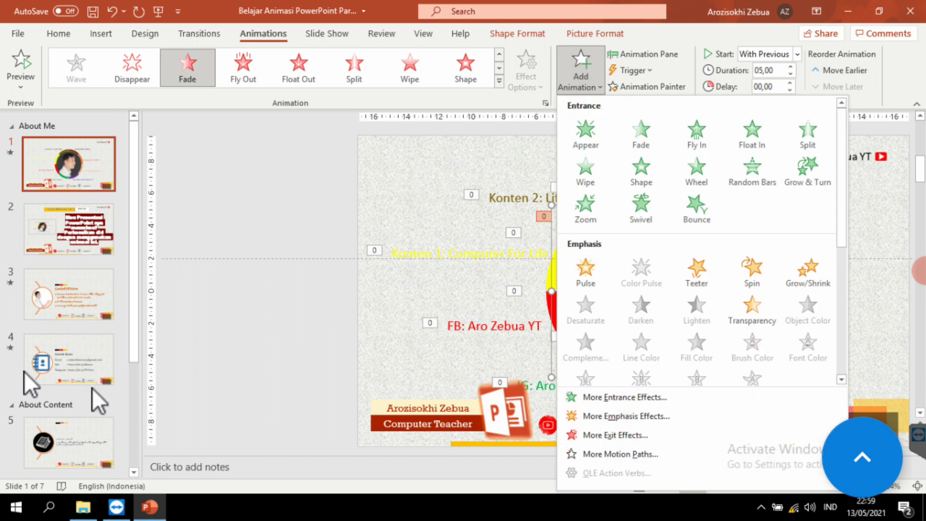
scroll(89, 393, "down", 3)
scroll(89, 420, "down", 1)
left_click(334, 336)
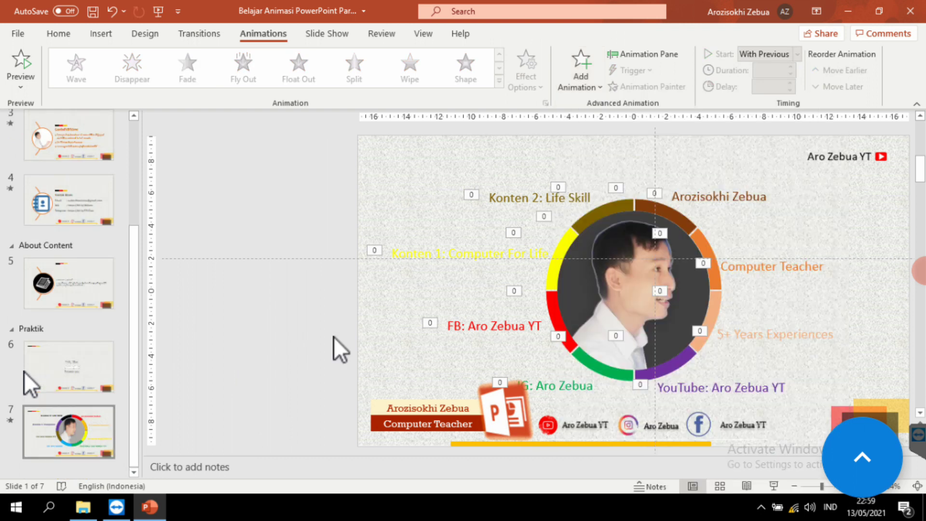
left_click(625, 278)
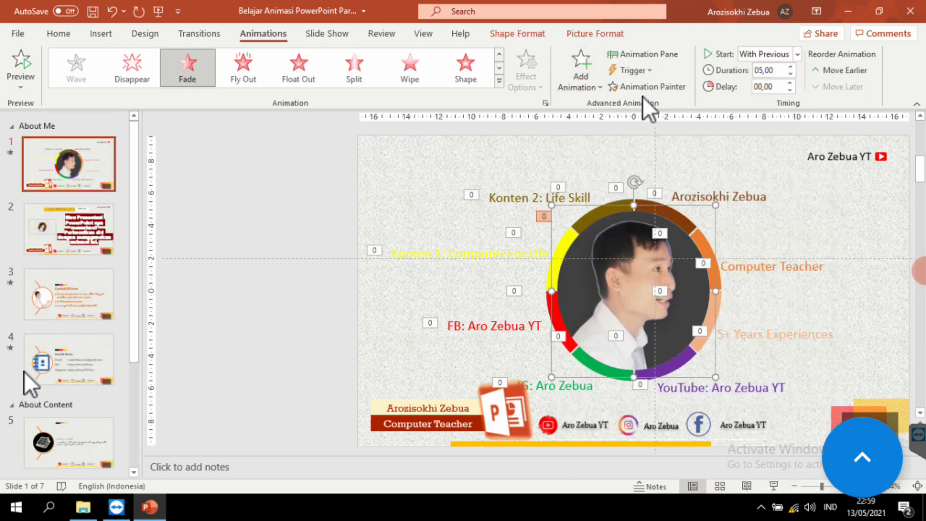
left_click(603, 88)
left_click(648, 435)
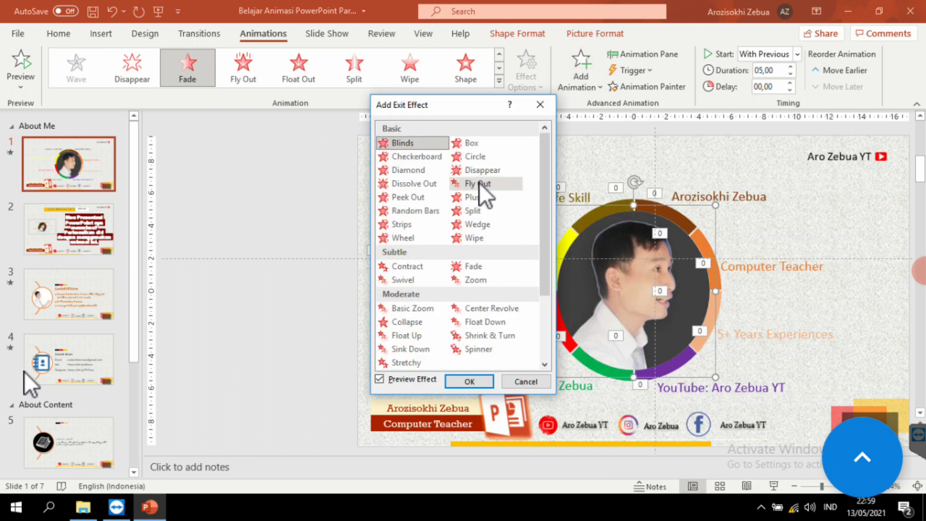
scroll(447, 270, "down", 2)
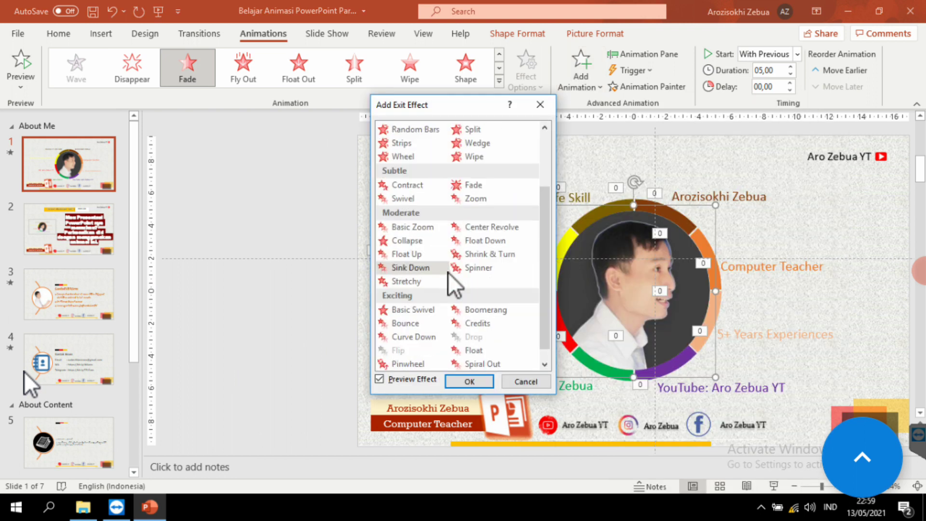
left_click(484, 184)
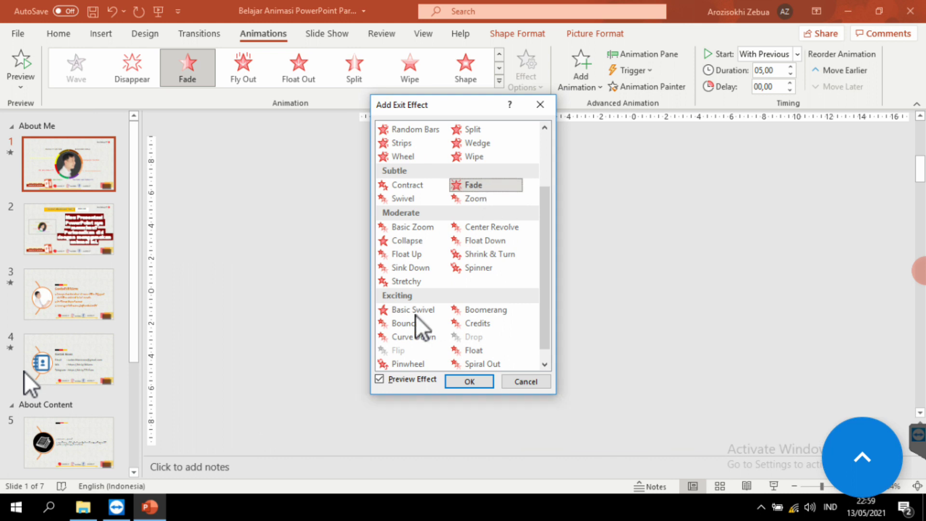
left_click(474, 381)
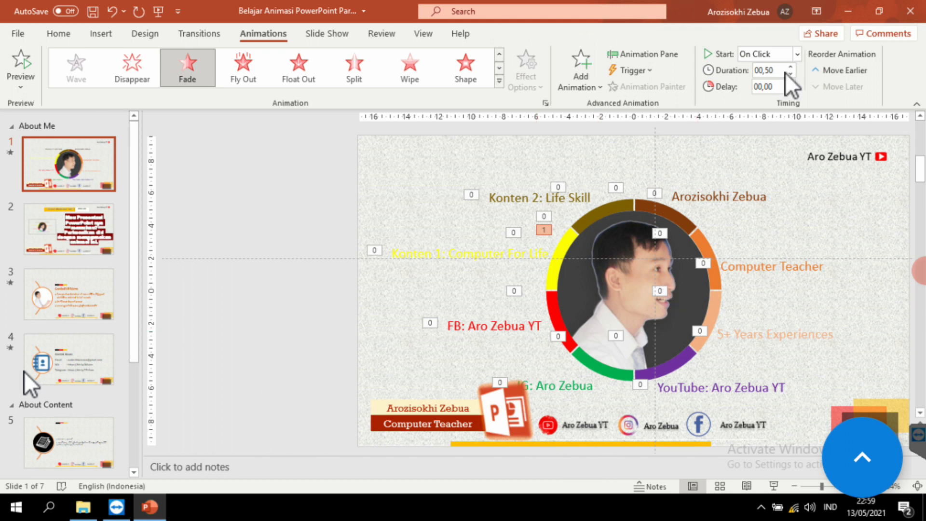
left_click(798, 54)
key("Escape")
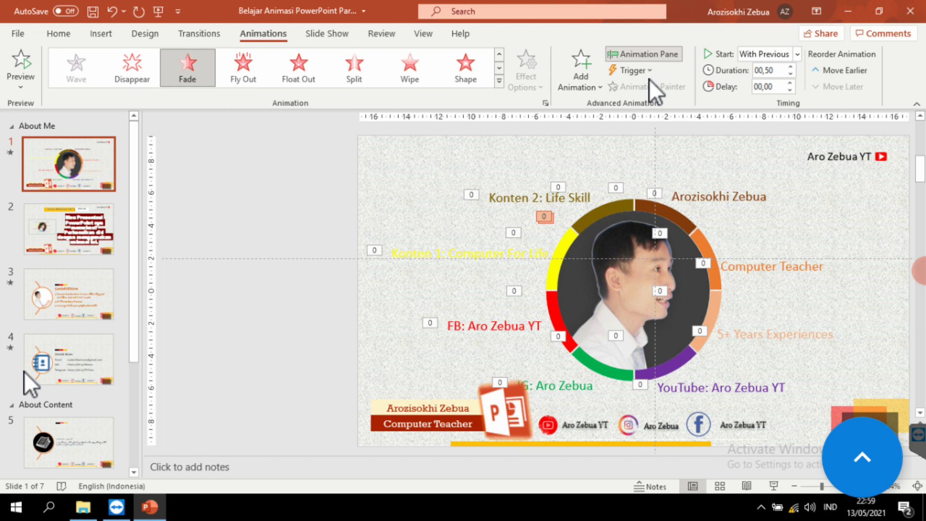
Set Group 57's fade to repeat Until End of Slide, preview slide 1, then open slide 7
left_click(645, 54)
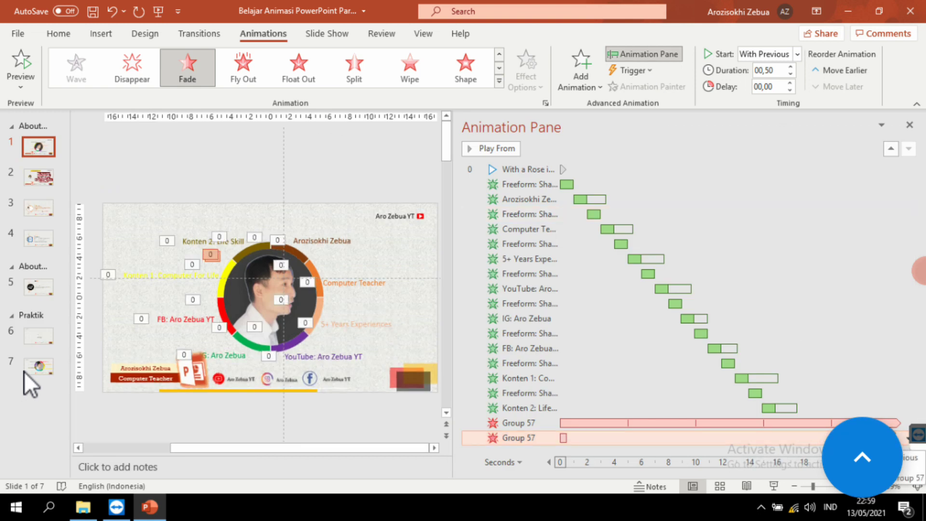
right_click(906, 437)
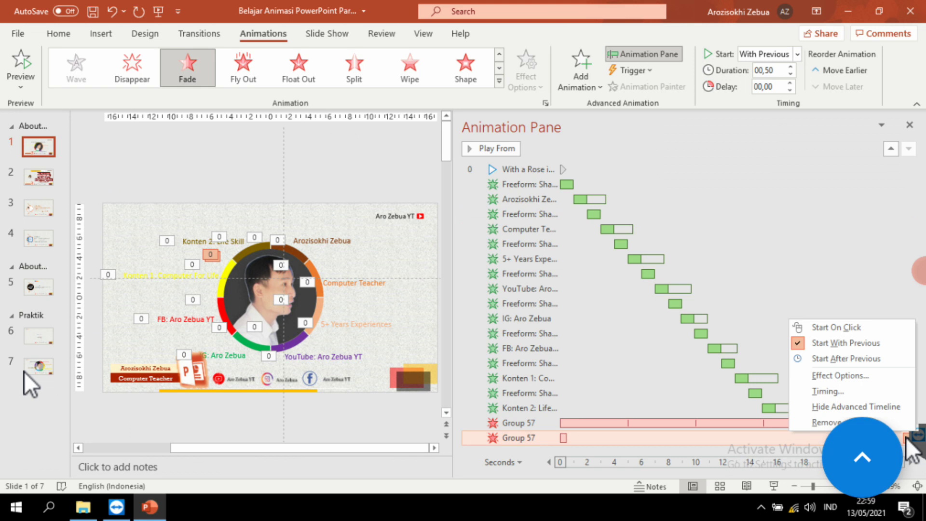
left_click(841, 376)
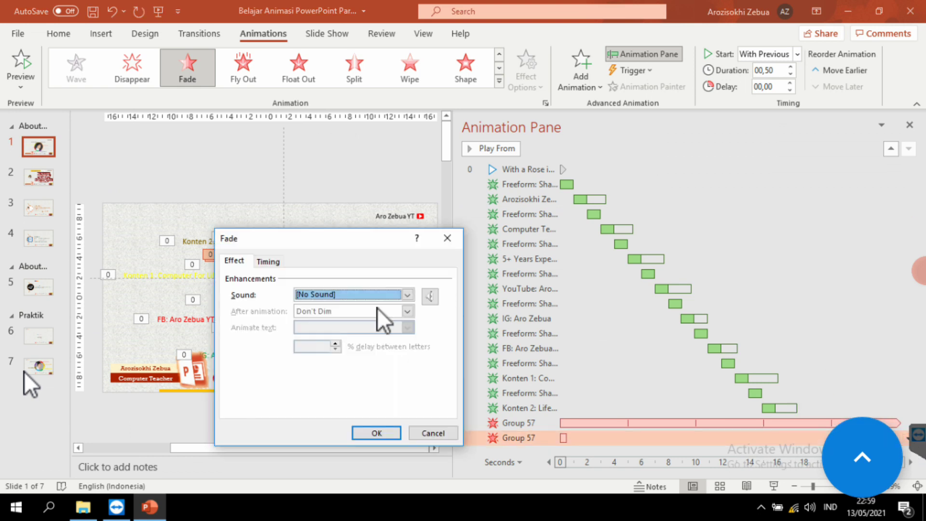
left_click(268, 260)
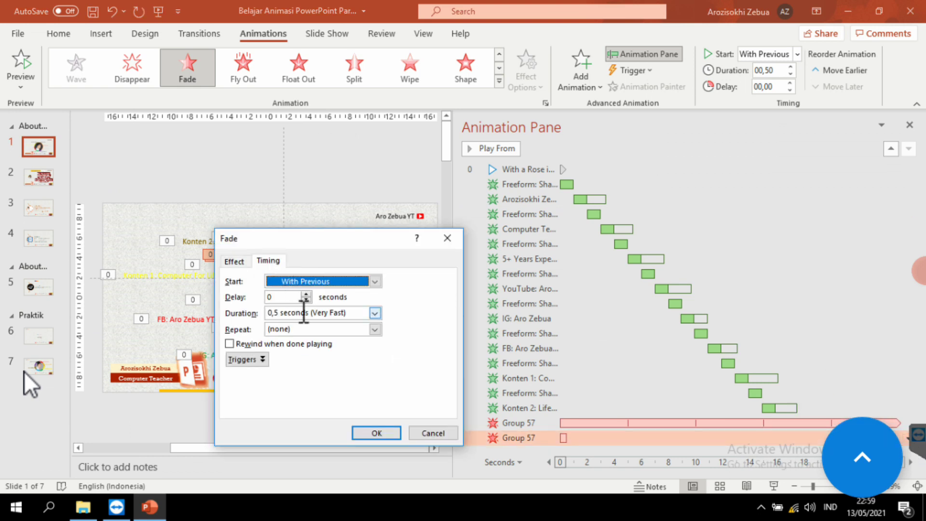
left_click(374, 330)
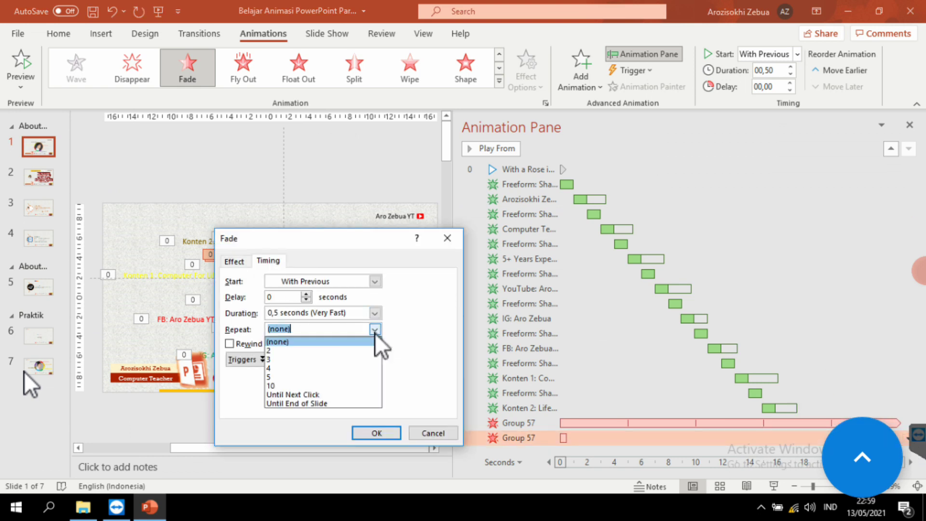
left_click(326, 404)
left_click(361, 433)
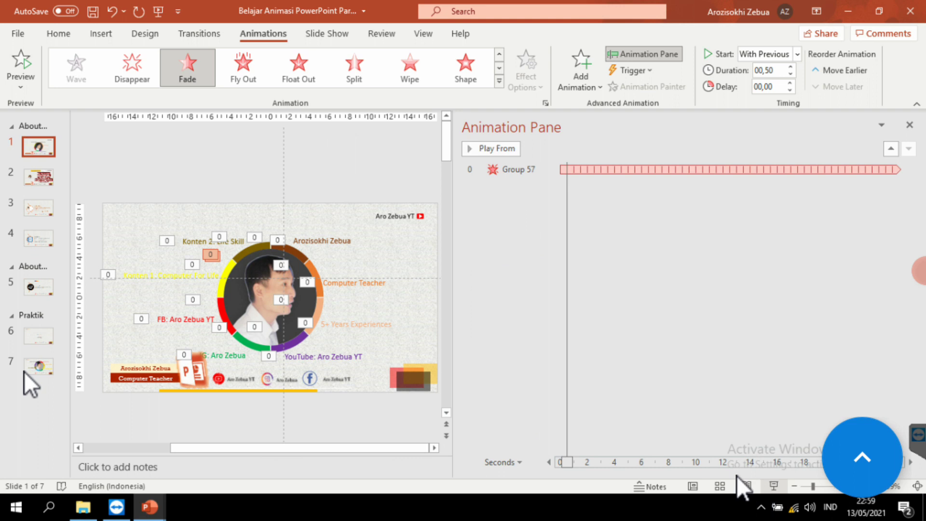
key("F5")
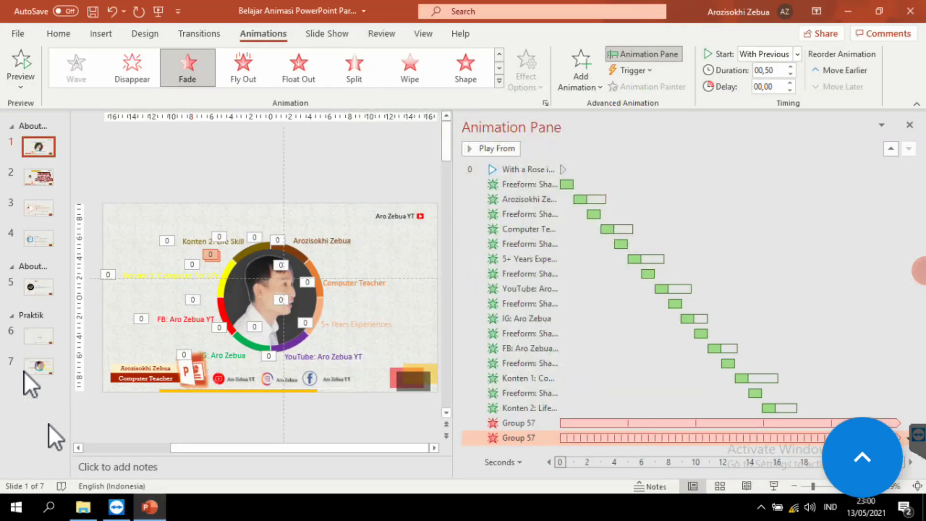
left_click(45, 369)
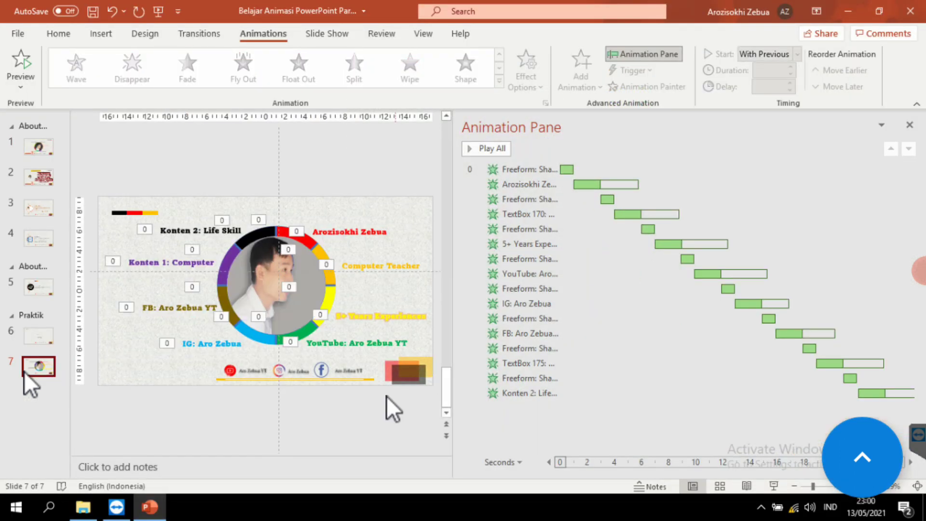
Add a Fade exit effect to the circular photo on slide 7
left_click(314, 306)
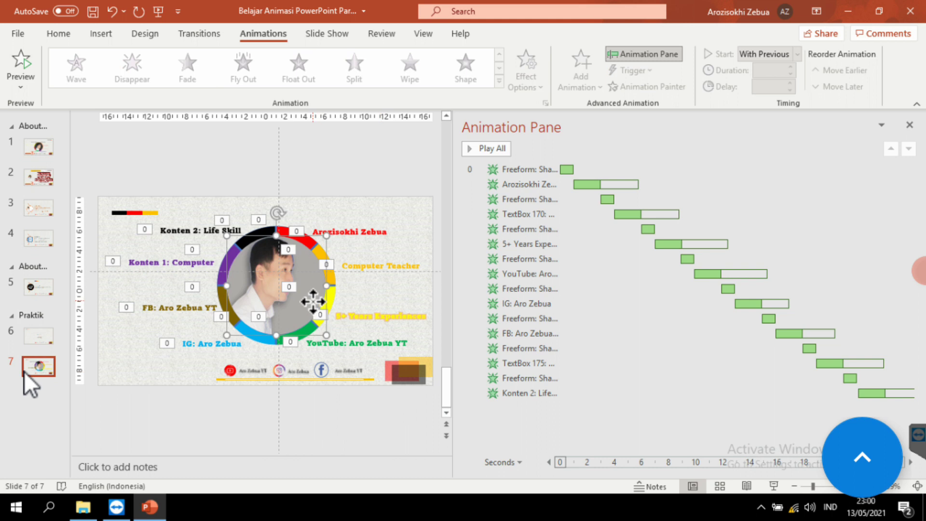
left_click(592, 88)
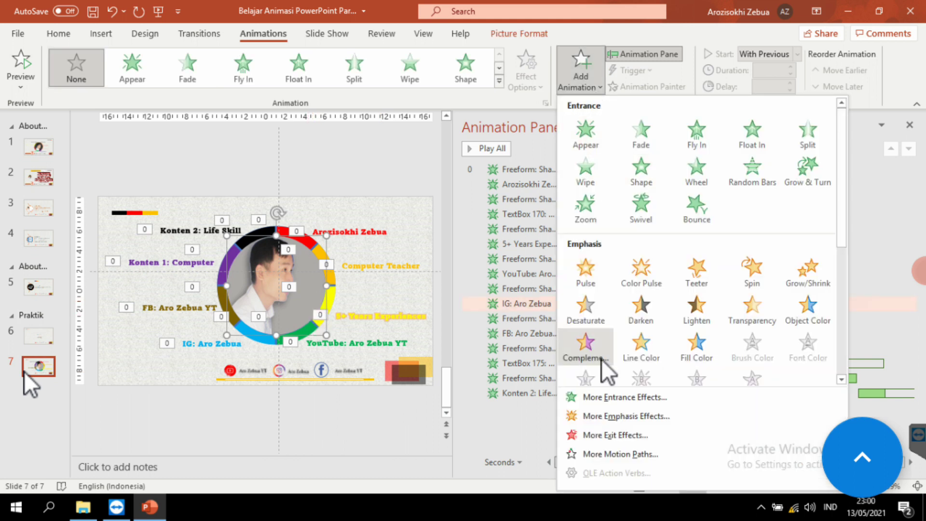
left_click(636, 436)
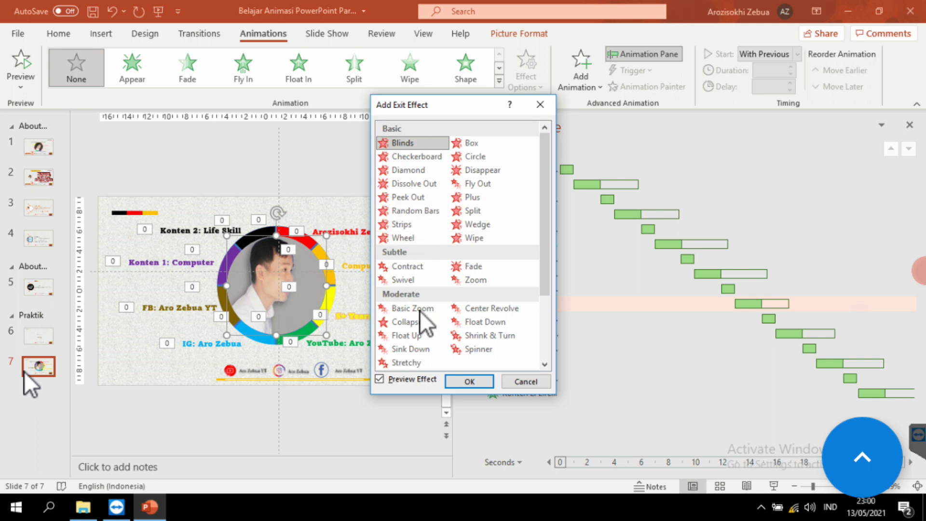
left_click(474, 268)
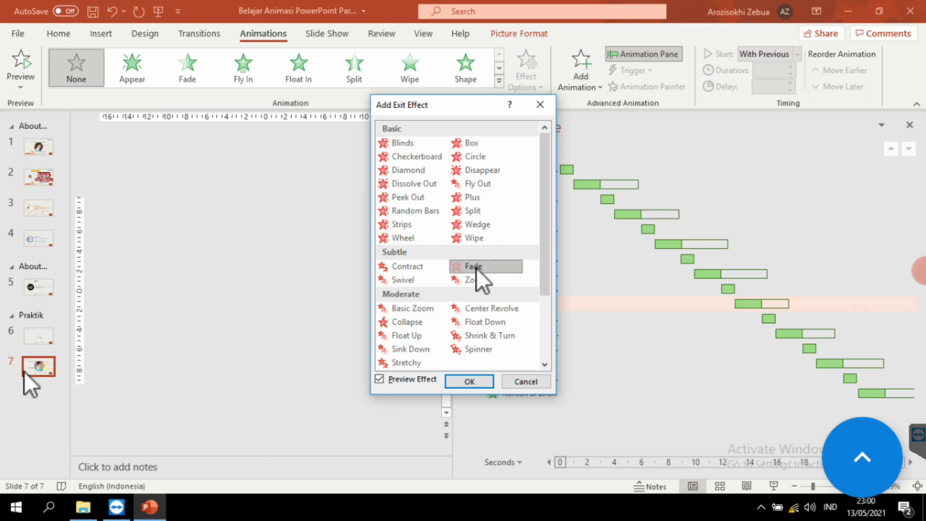
left_click(492, 381)
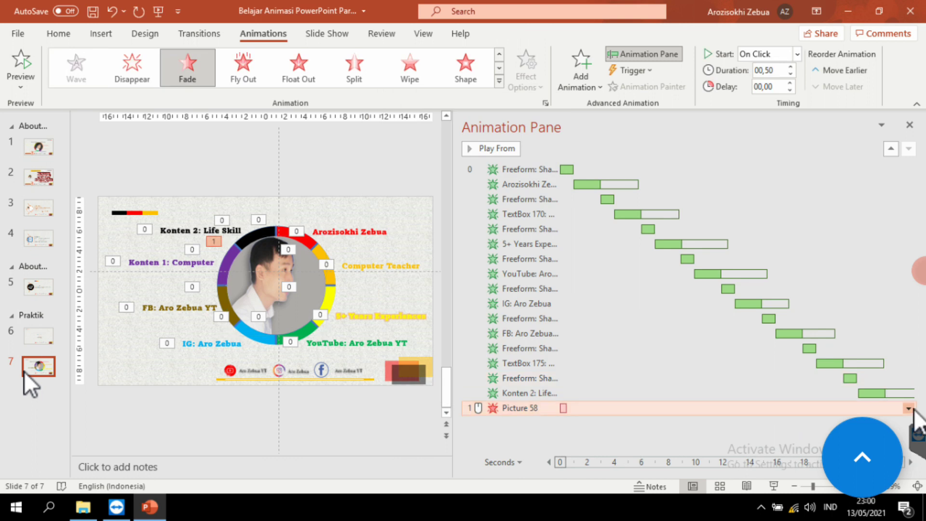
Set the Picture 58 fade to start With Previous, repeat Until End of Slide, lasting 1 second
left_click(908, 408)
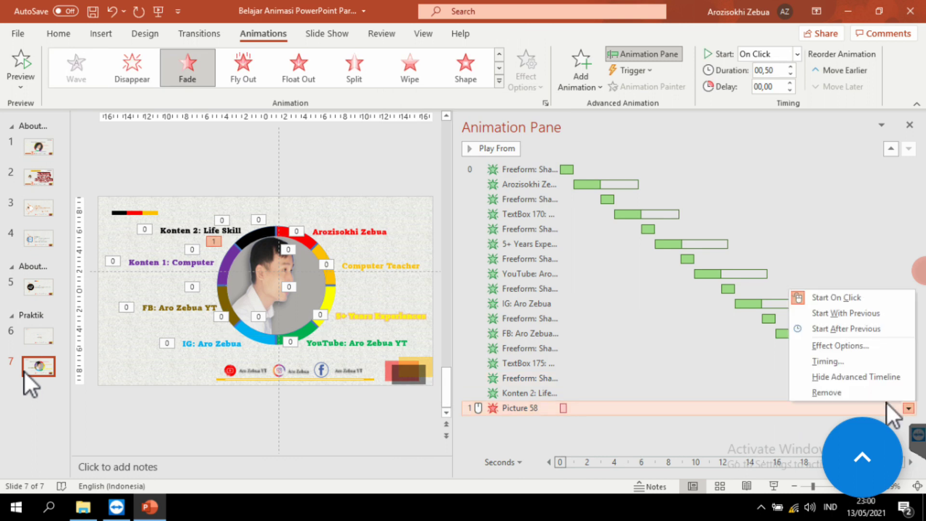
left_click(839, 346)
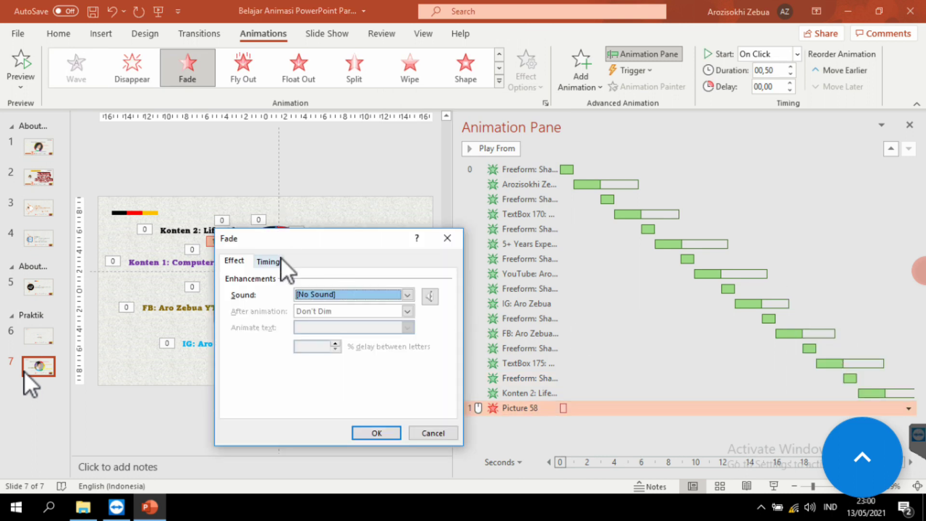
left_click(280, 261)
left_click(374, 282)
left_click(343, 318)
left_click(375, 282)
left_click(331, 306)
left_click(375, 329)
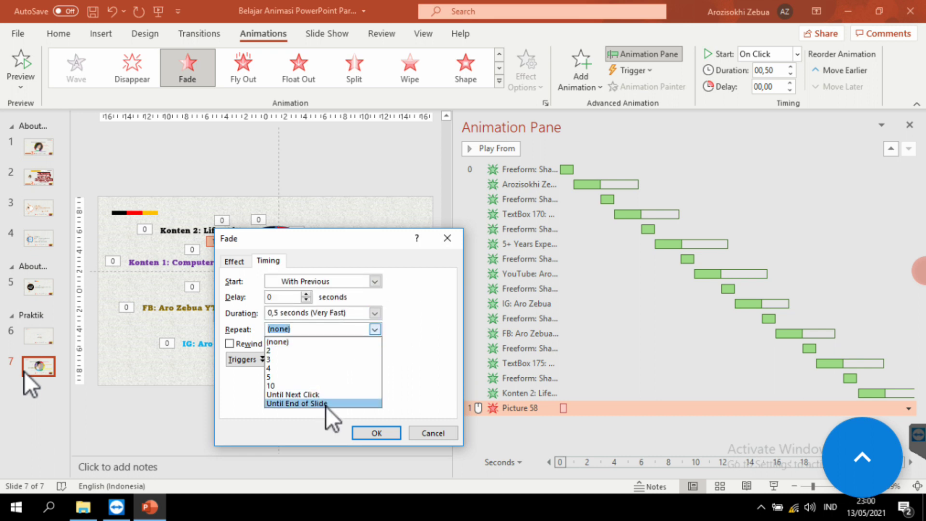
left_click(331, 404)
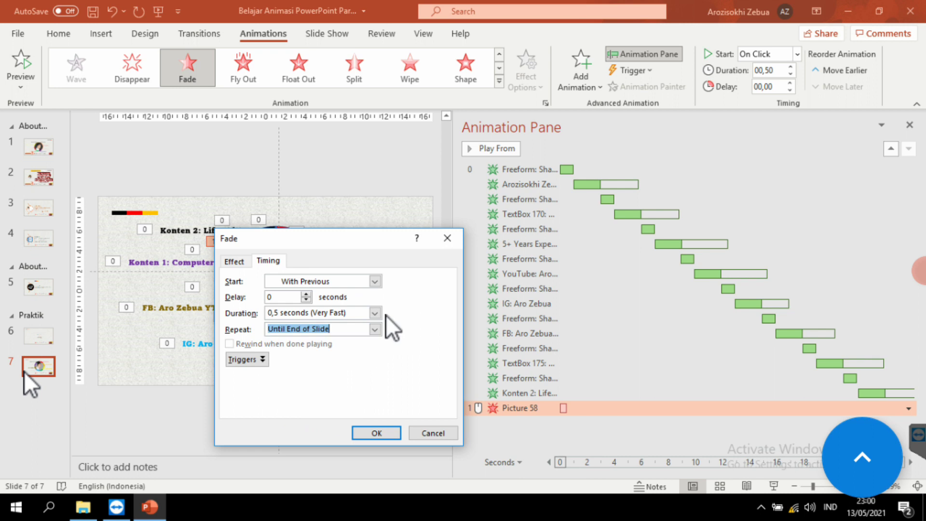
left_click(375, 312)
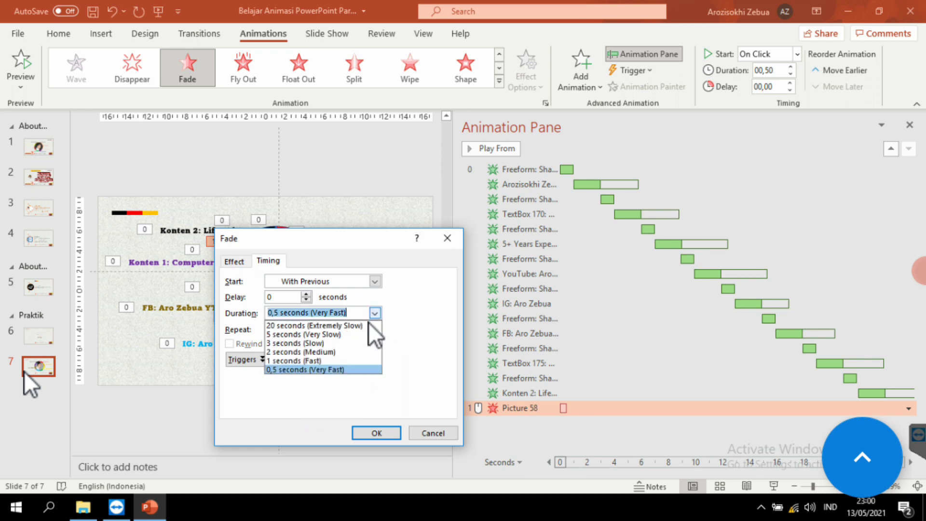
left_click(331, 362)
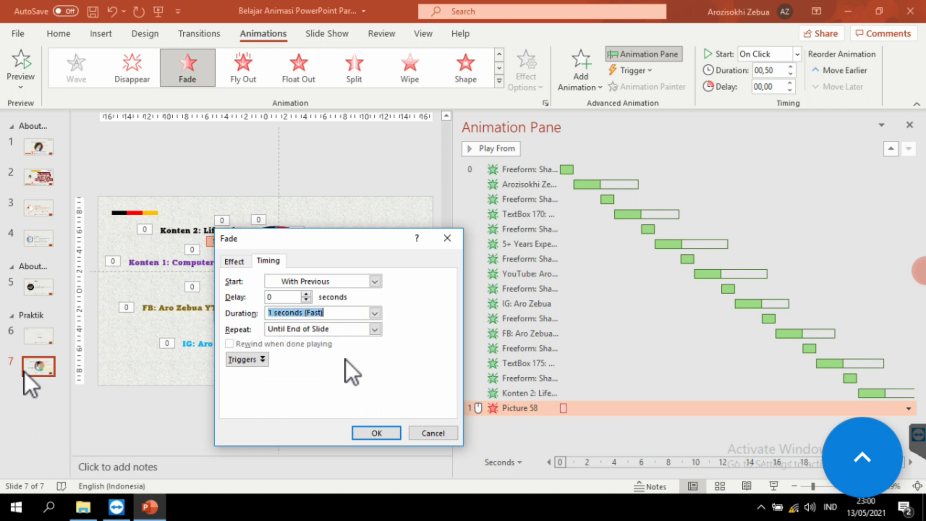
left_click(388, 432)
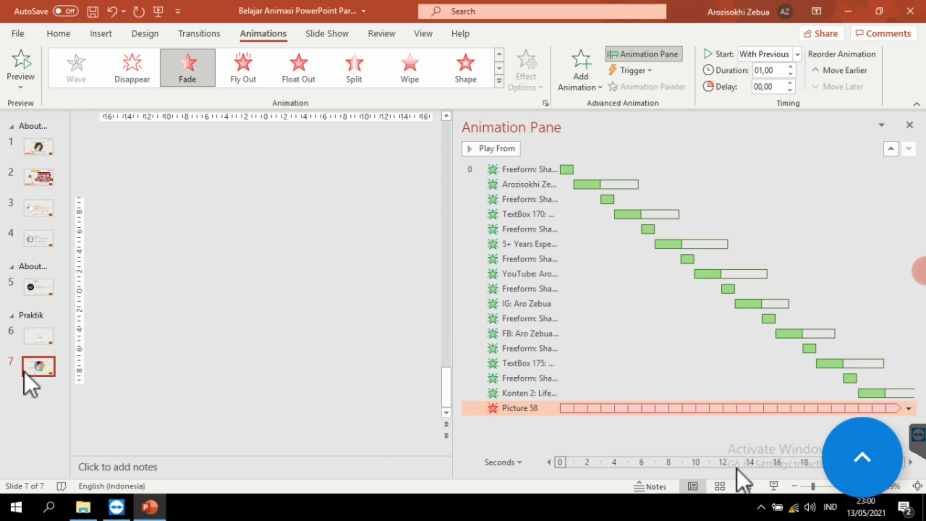
Preview slide 7 and lengthen the photo's fade duration to 3 seconds
left_click(772, 487)
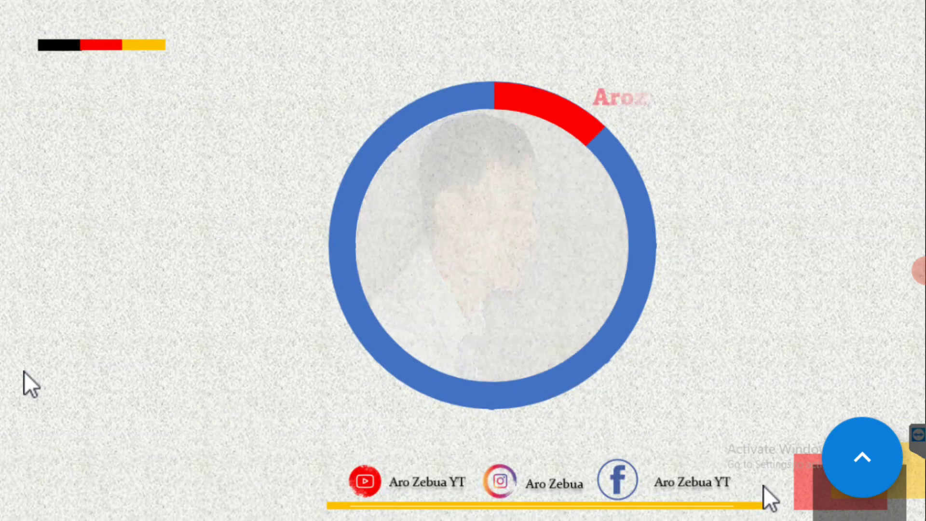
key("Escape")
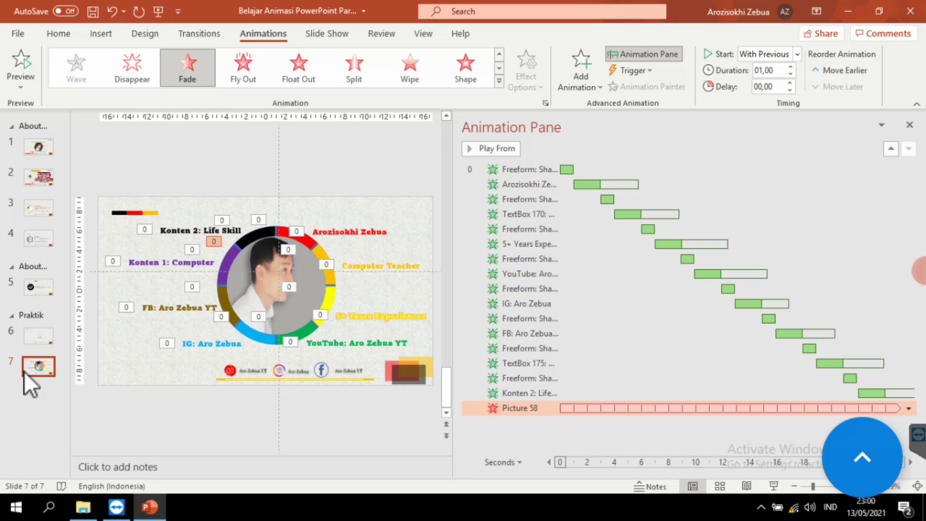
left_click(909, 408)
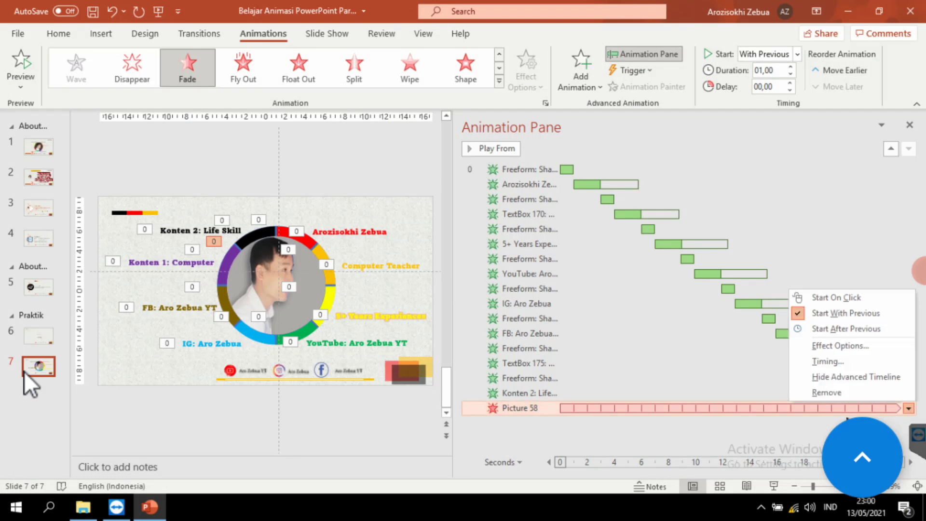
left_click(834, 366)
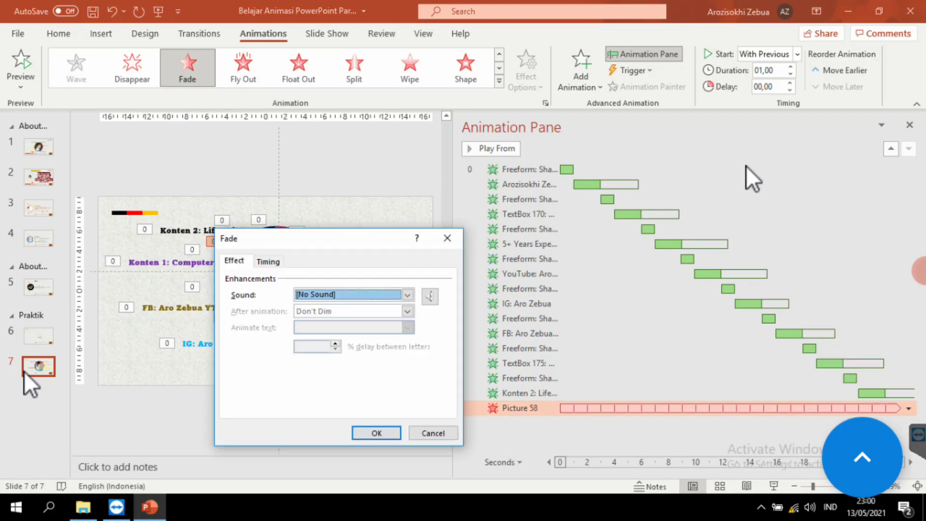
left_click(447, 238)
left_click(790, 67)
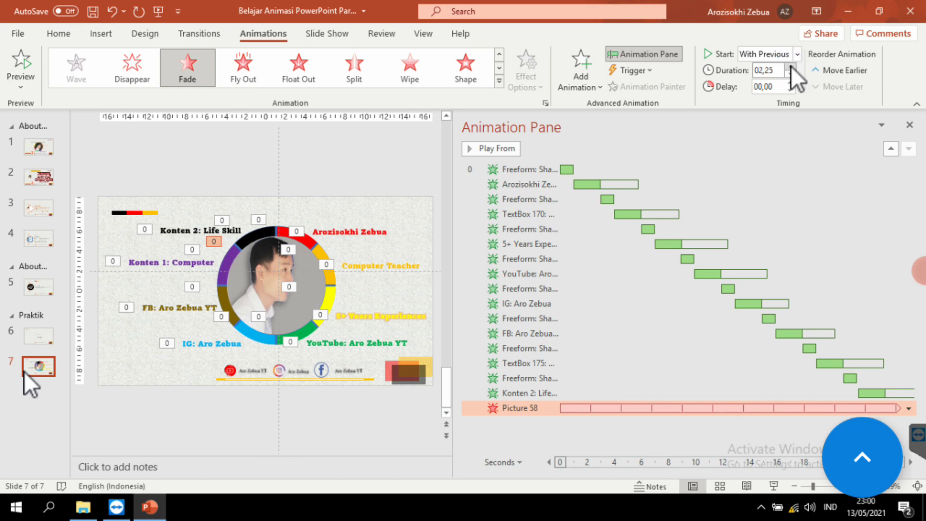
left_click(791, 66)
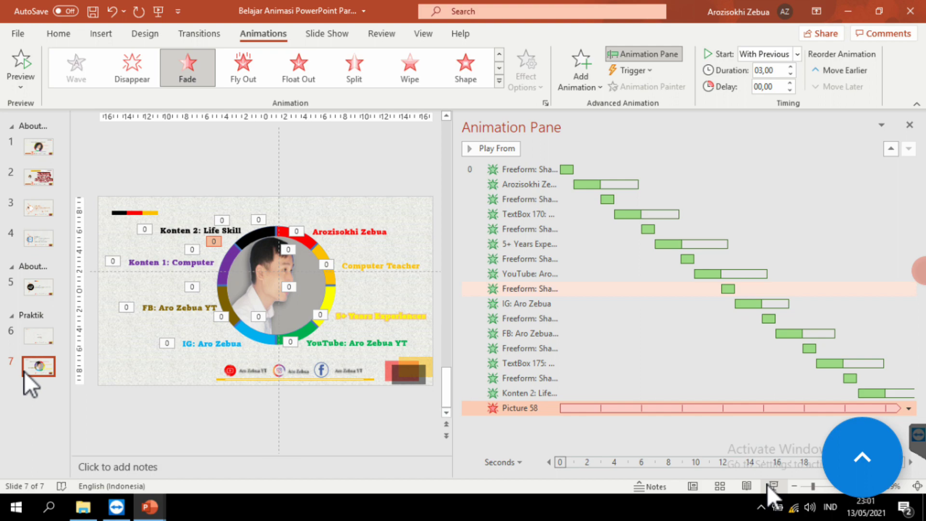
Preview slide 7 again, close the animation list, and save the presentation
left_click(770, 485)
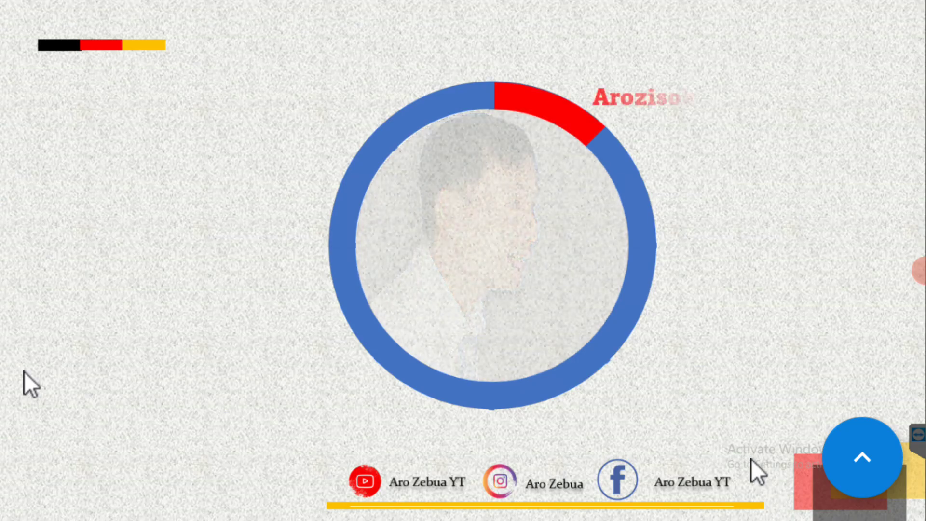
key("Escape")
left_click(910, 125)
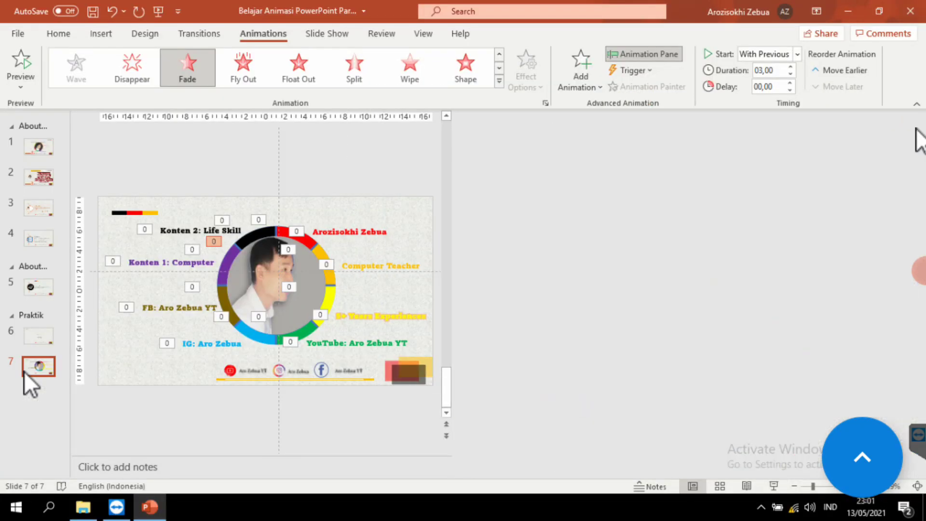
key("ctrl+s")
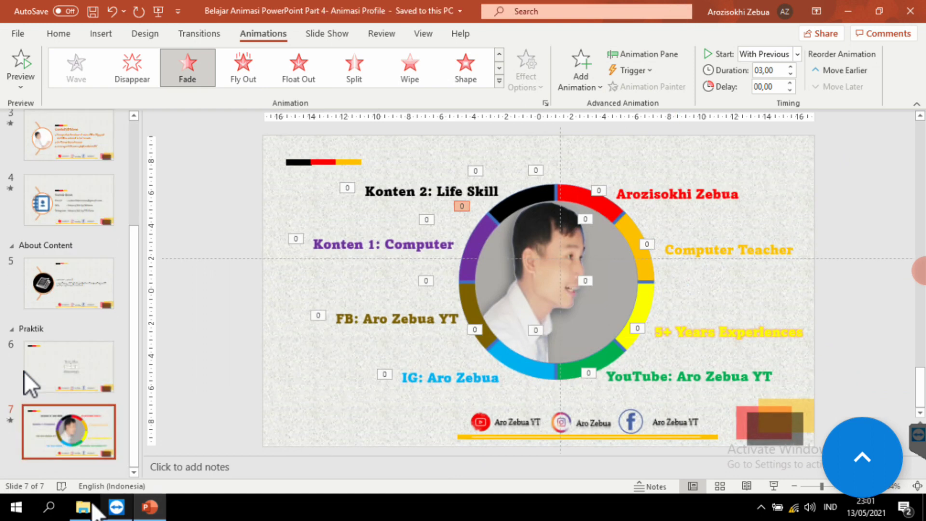
left_click(85, 506)
Paste the 'With a Rose in Your Teeth' MP3 onto slide 7, placing its icon left of the slide
left_click(230, 383)
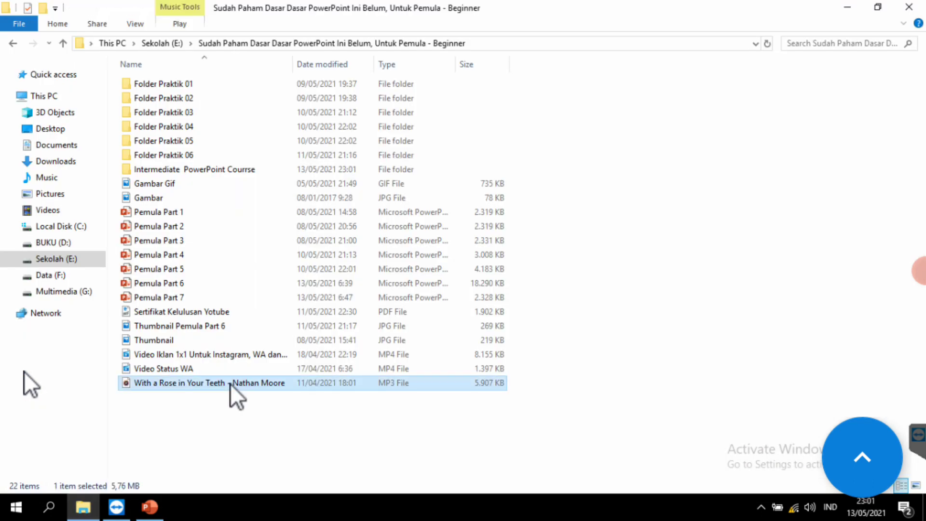
right_click(230, 384)
left_click(282, 303)
left_click(151, 507)
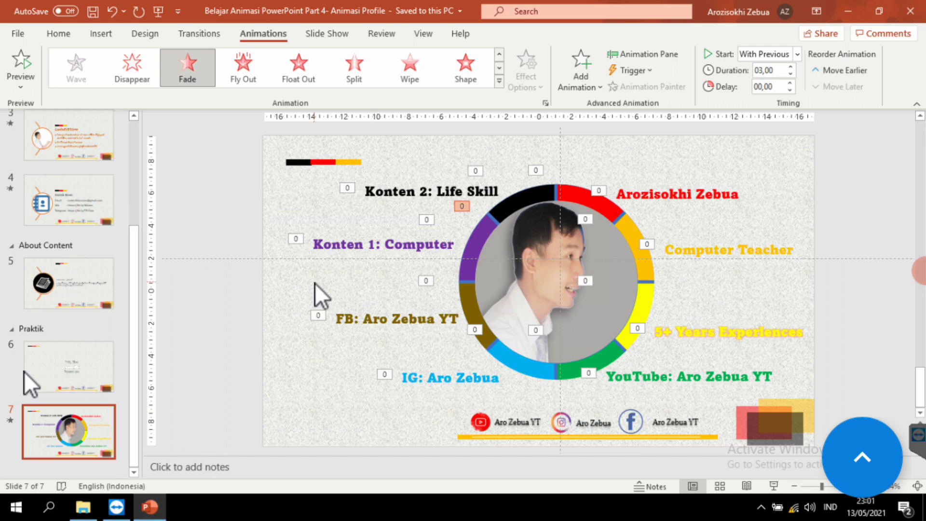
key("ctrl+v")
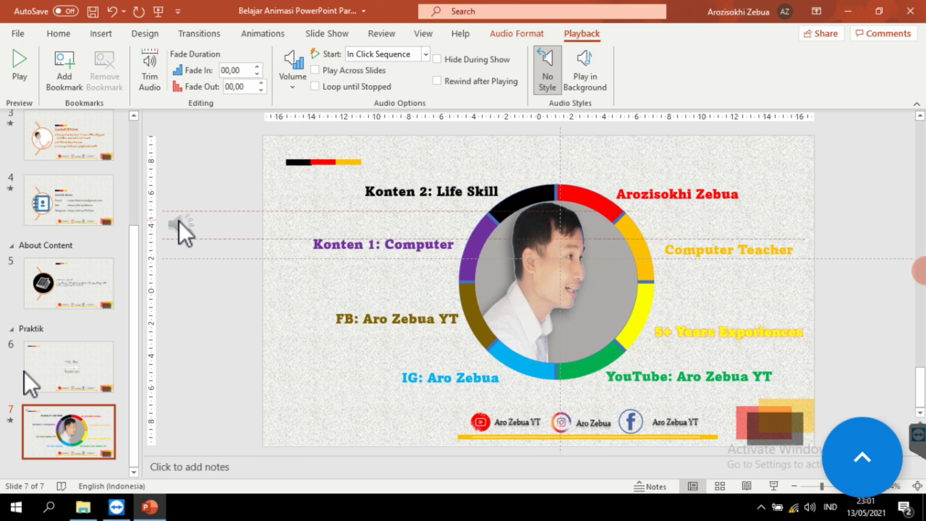
left_click_drag(281, 156, 180, 224)
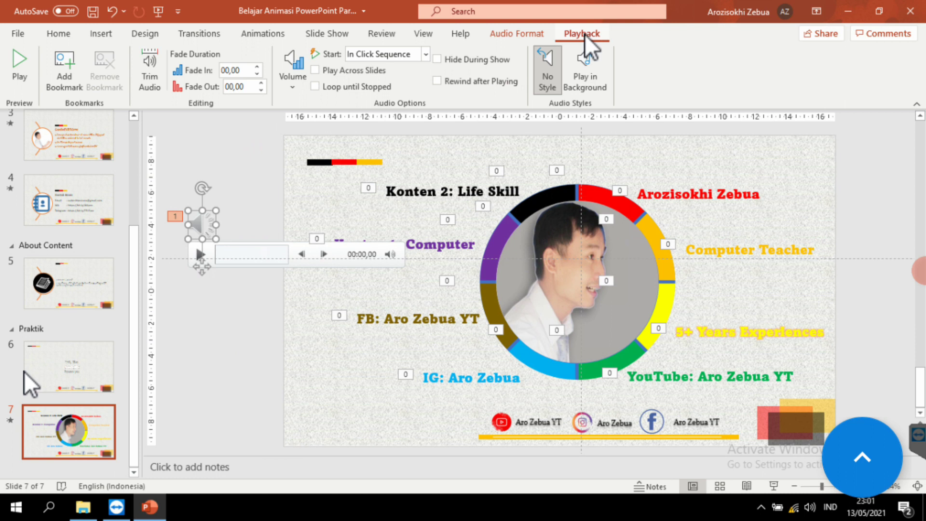
Raise the music's Fade In to 03,00
left_click(257, 67)
left_click(259, 68)
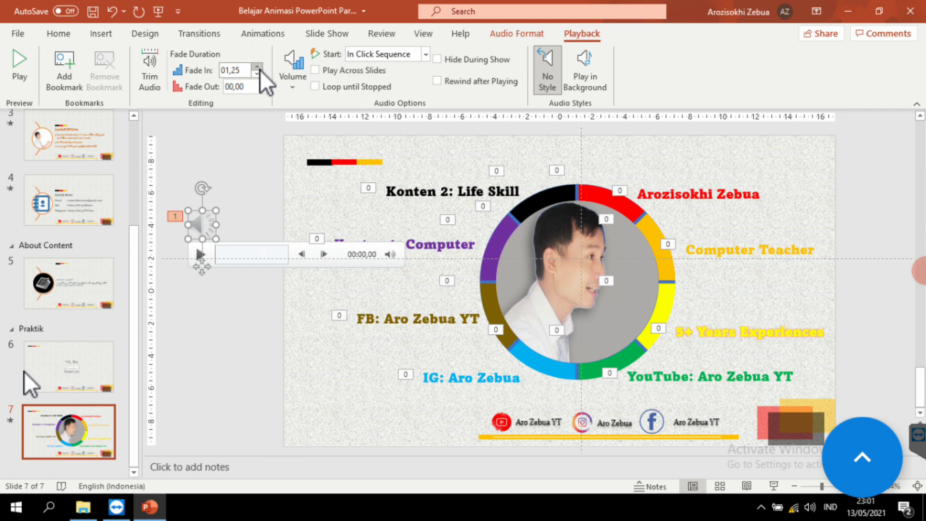
left_click(259, 69)
left_click(260, 68)
Raise the music's Fade Out to 03,00 and bring up the Trim Audio dialog
left_click(261, 83)
left_click(261, 83)
left_click(261, 83)
left_click(261, 83)
left_click(261, 82)
left_click(261, 83)
left_click(261, 83)
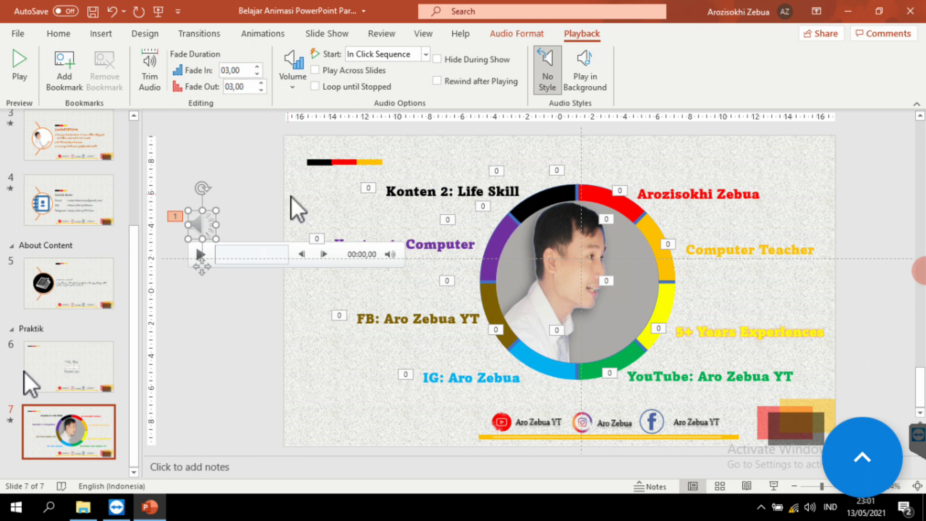
left_click(149, 72)
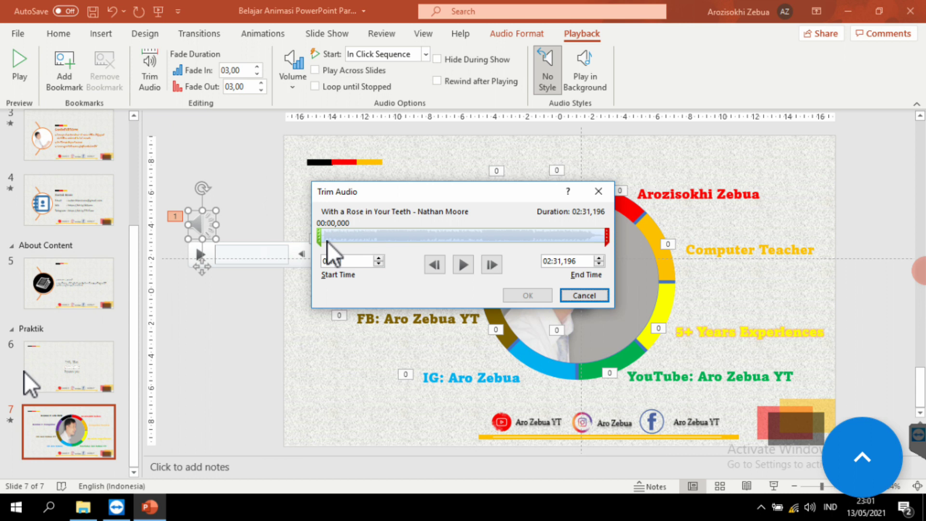
Close the Trim Audio dialog without trimming and switch to the Animations tab
left_click(584, 295)
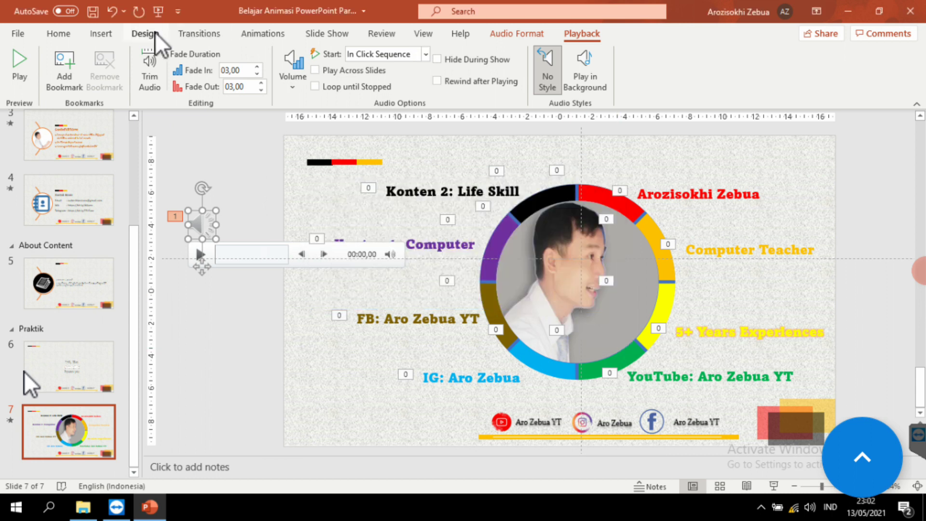
left_click(263, 39)
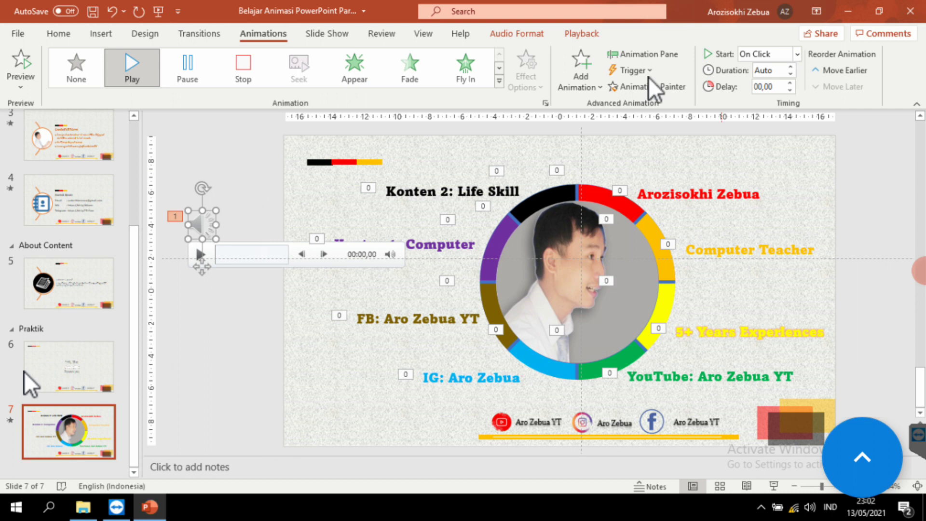
In the Animation Pane, adjust the Konten 2: Life Skill fade bar, keeping its 22-second delay
left_click(632, 54)
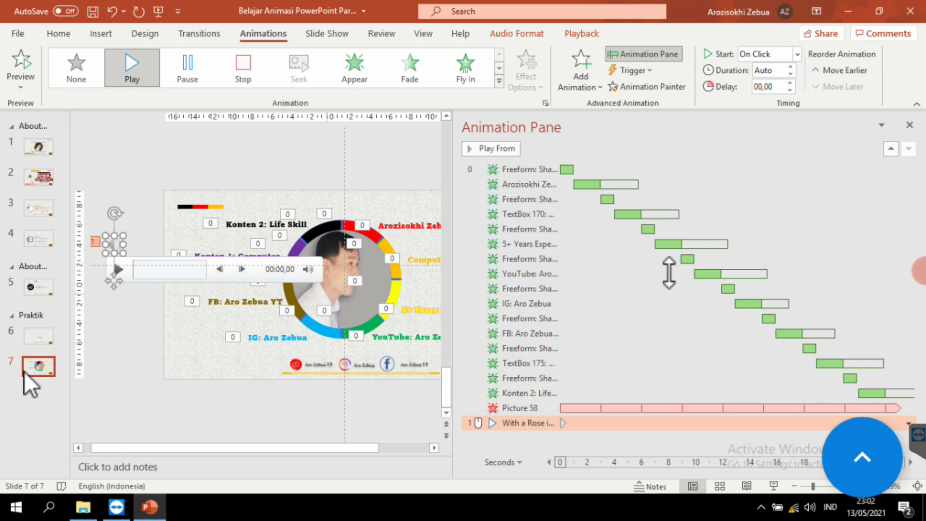
scroll(791, 401, "right", 5)
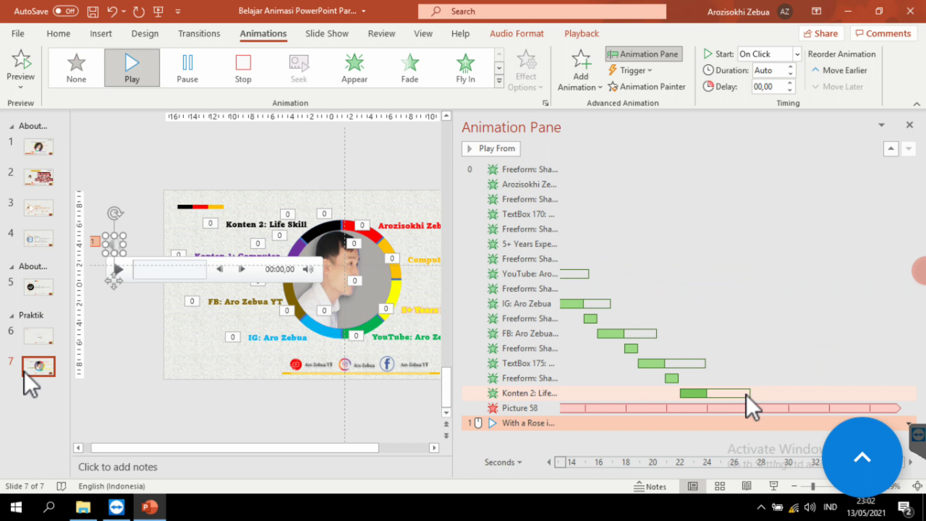
left_click(747, 395)
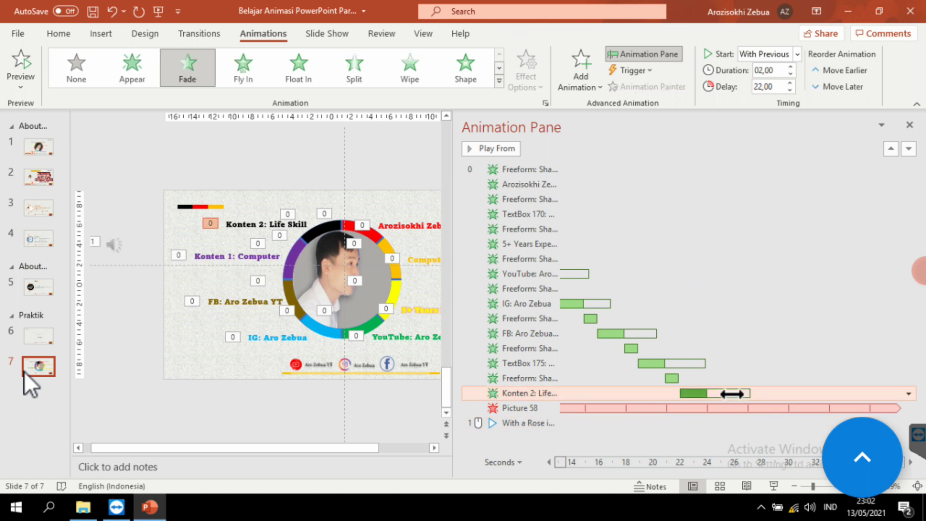
left_click_drag(732, 394, 704, 393)
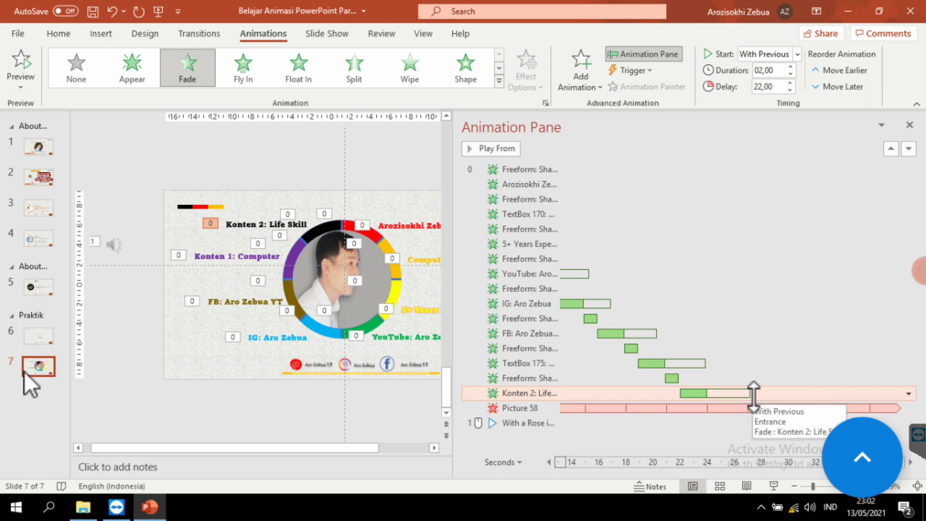
left_click(909, 125)
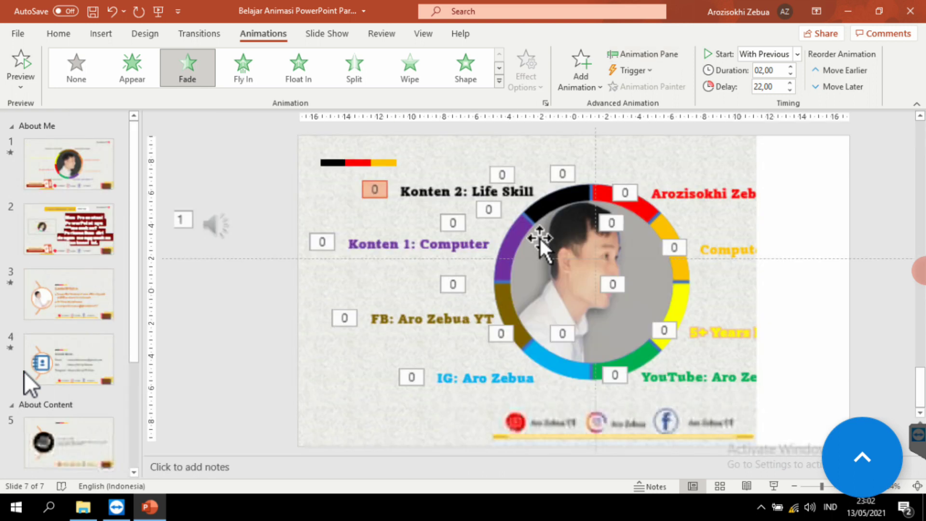
Trim the background music so its End Time is 00:28
left_click(208, 226)
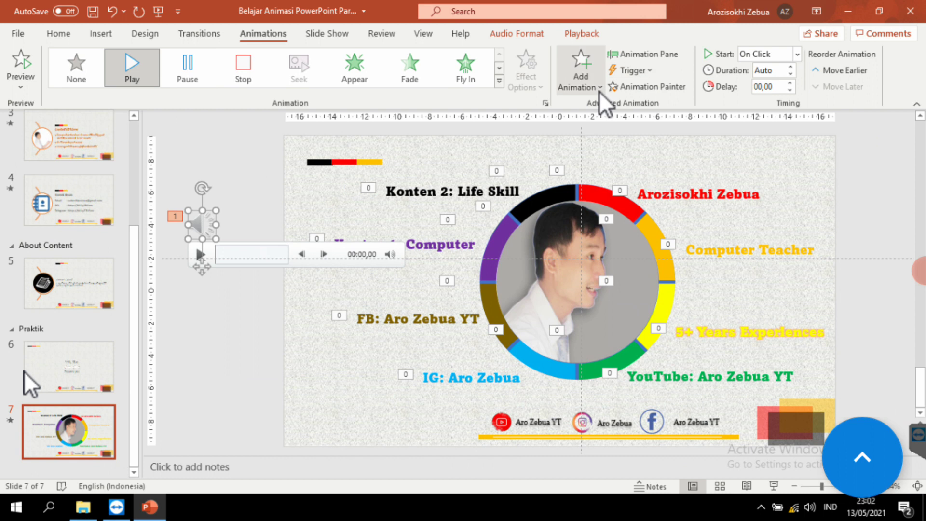
left_click(583, 32)
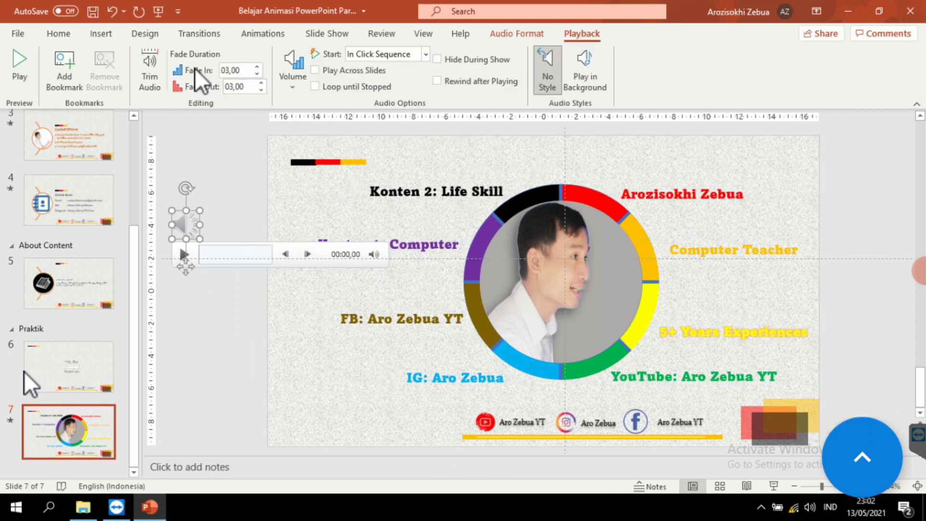
left_click(154, 92)
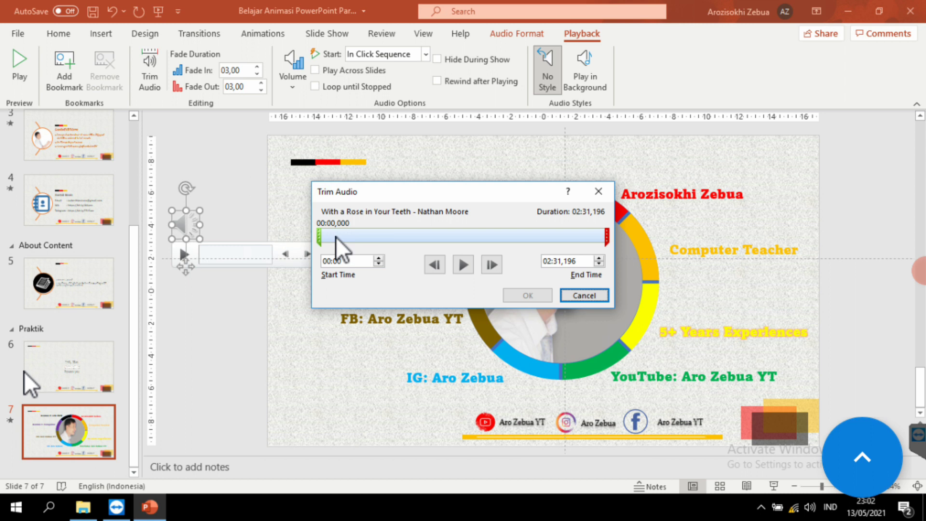
mouse_move(320, 236)
left_mouse_down()
mouse_move(447, 245)
mouse_move(317, 251)
left_mouse_up()
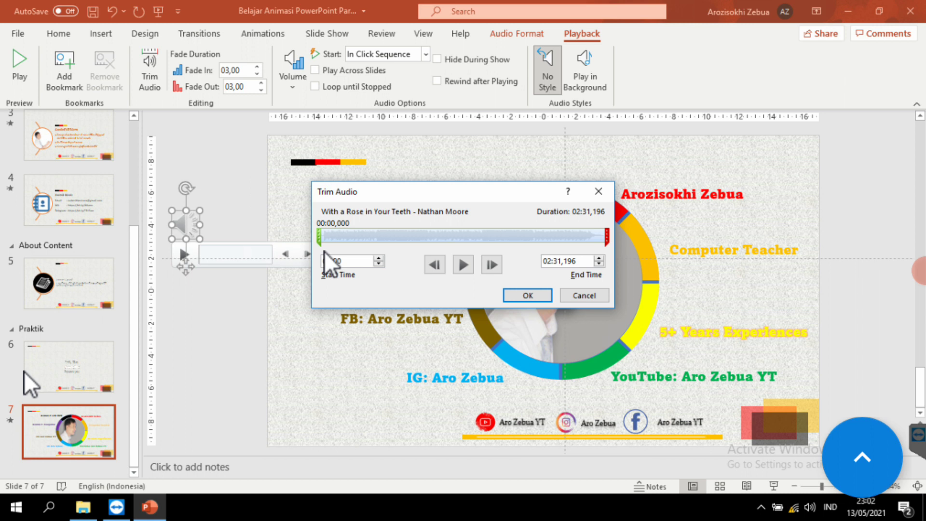
double_click(569, 260)
left_click_drag(569, 261, 546, 260)
type("00:2")
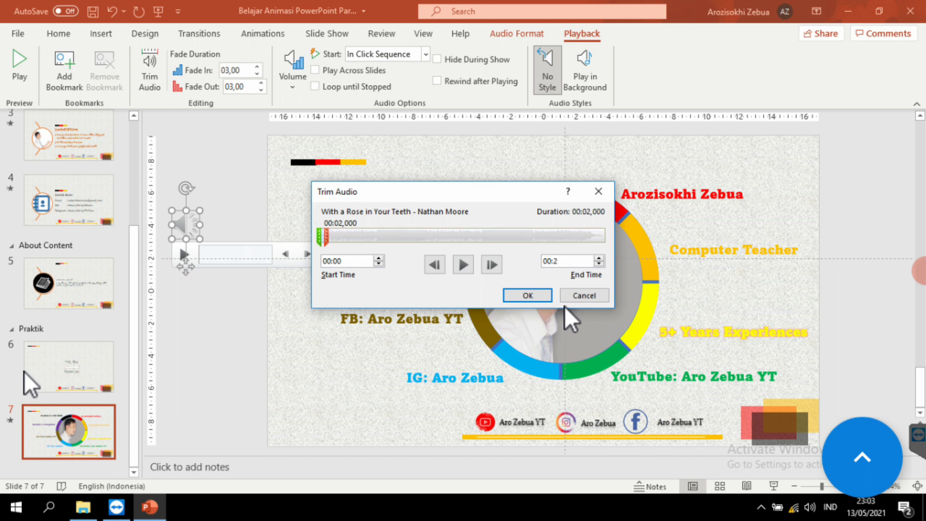
type("8")
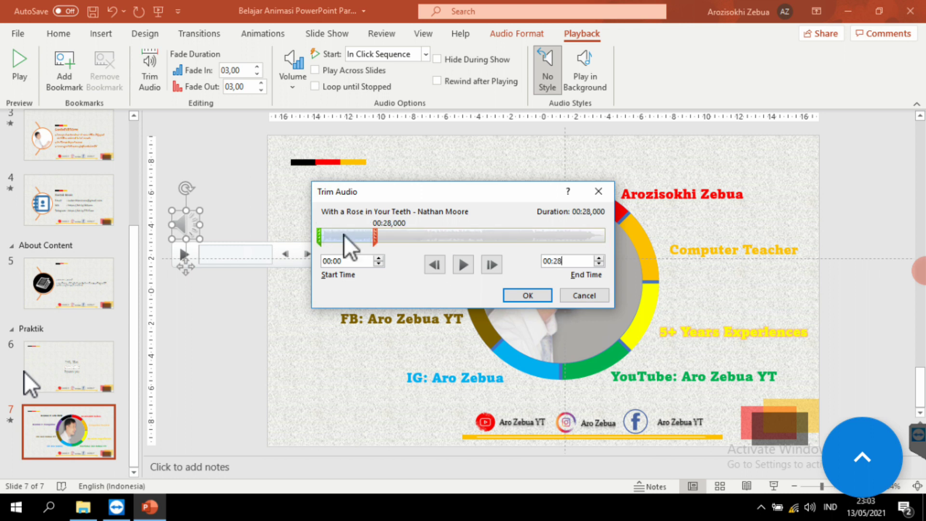
left_click(525, 297)
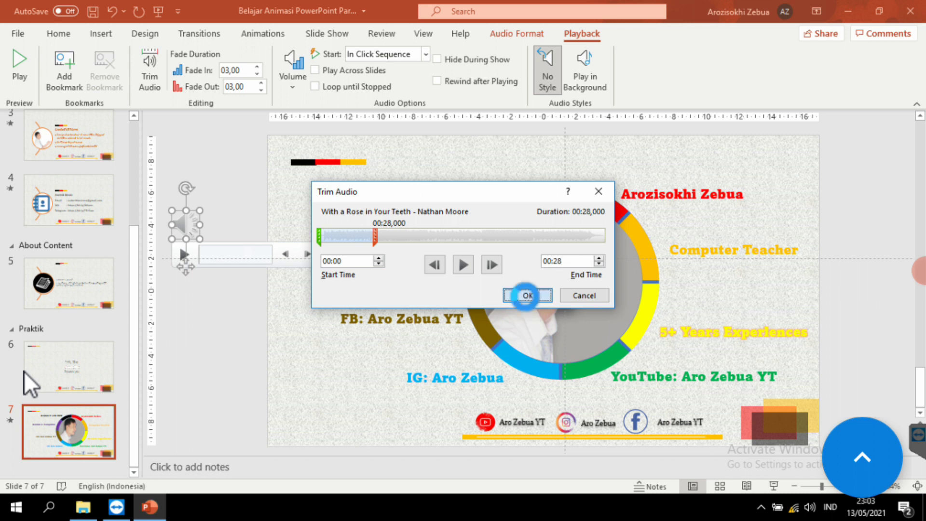
Preview the trimmed 28-second music clip in Trim Audio, then close it
left_click(150, 68)
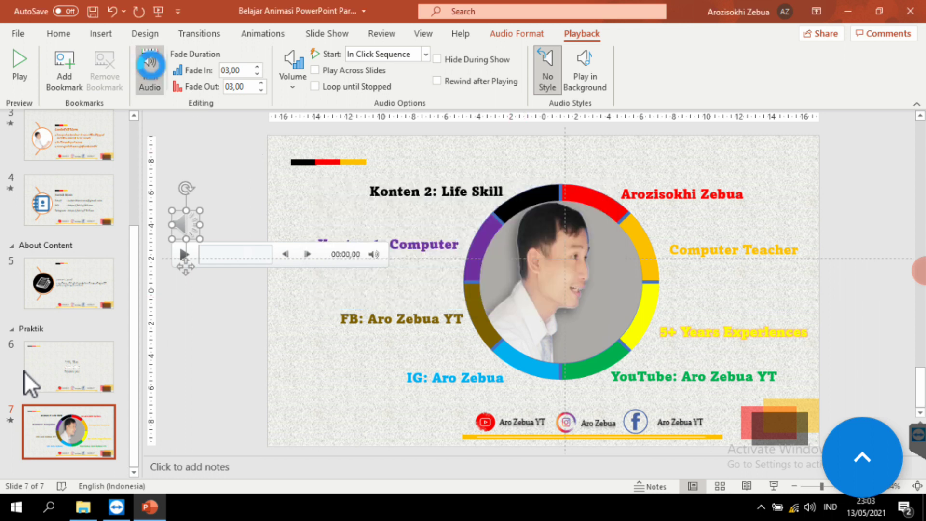
left_click(463, 265)
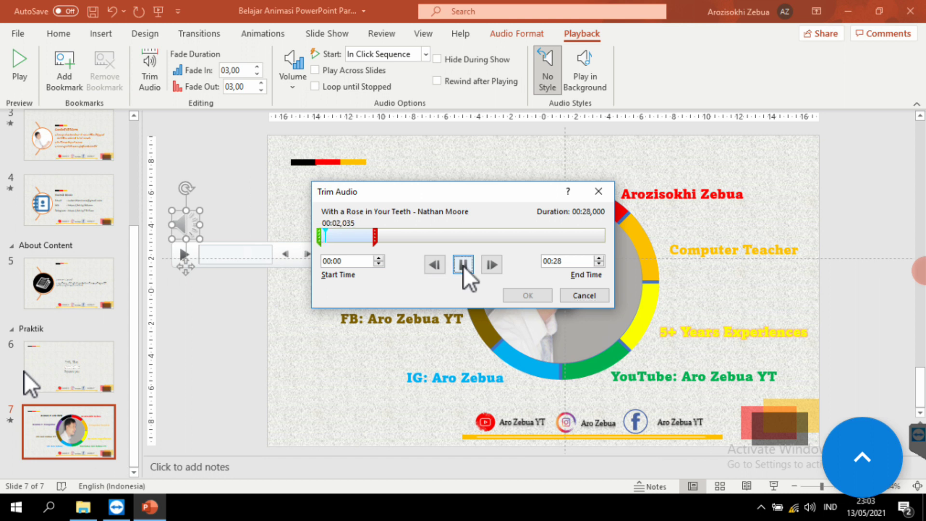
left_click(463, 265)
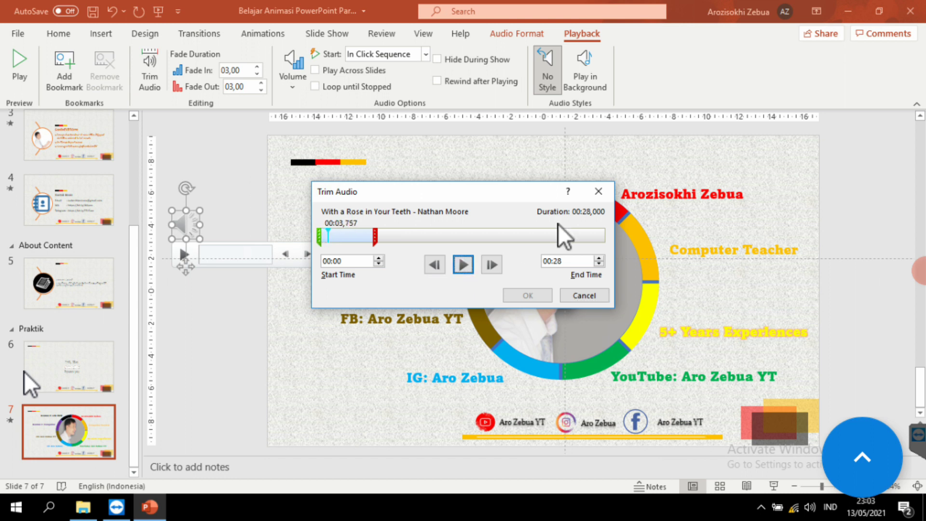
left_click(599, 192)
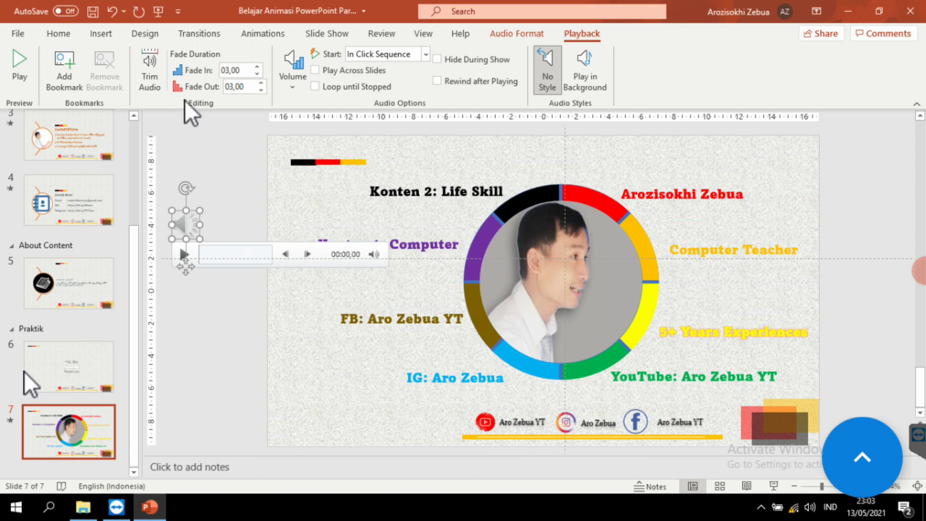
Remove the music's click-triggered Play animation from the Animation Pane
left_click(263, 34)
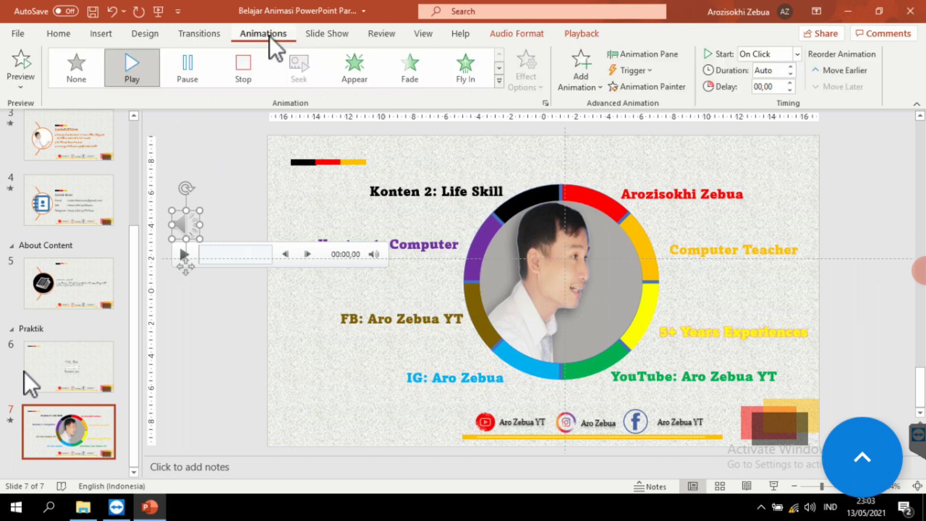
left_click(634, 57)
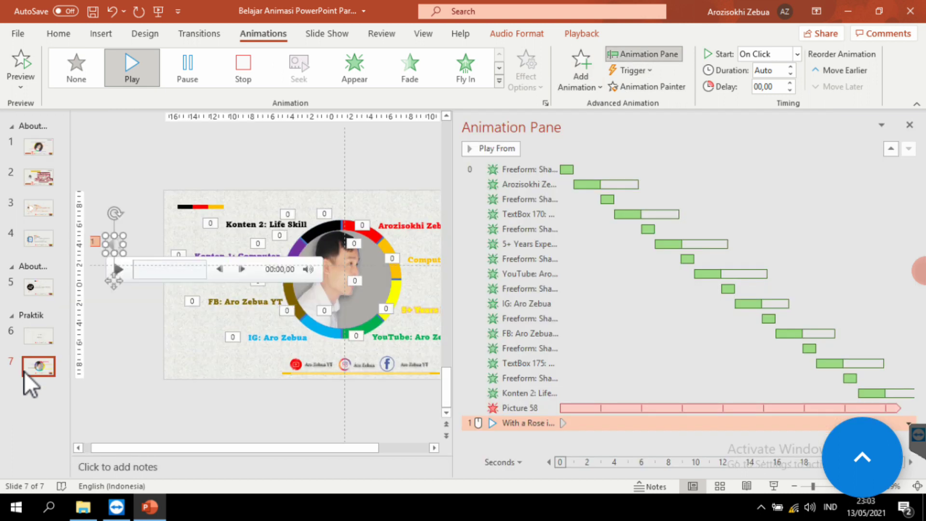
left_click(908, 424)
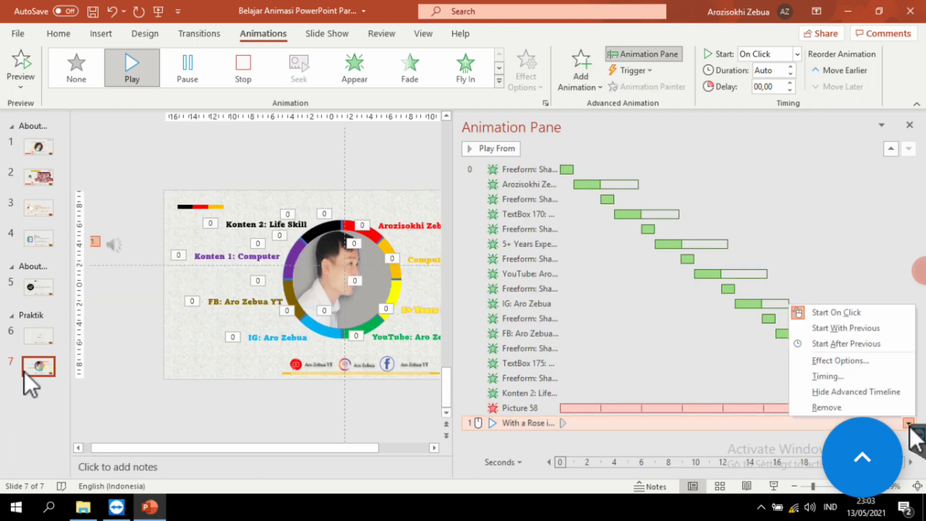
left_click(853, 406)
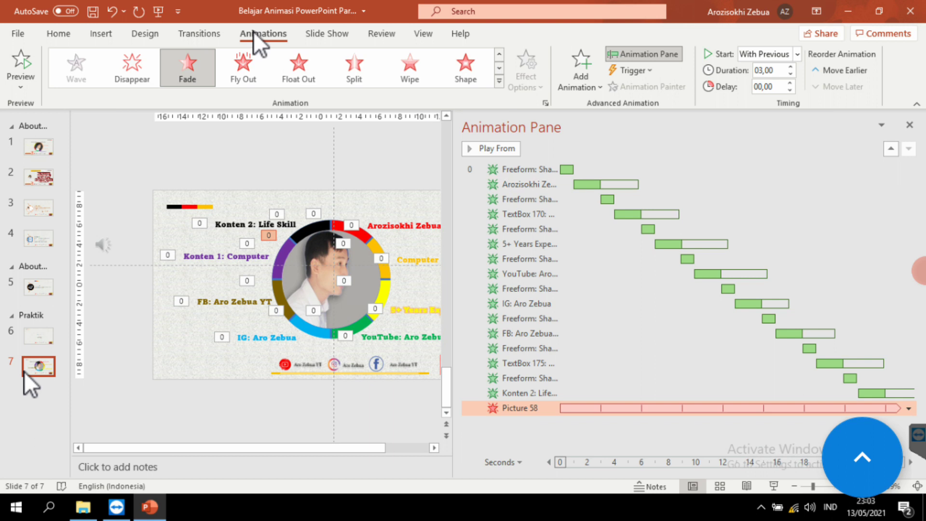
Re-add a Play animation to the music, starting With Previous
left_click(593, 88)
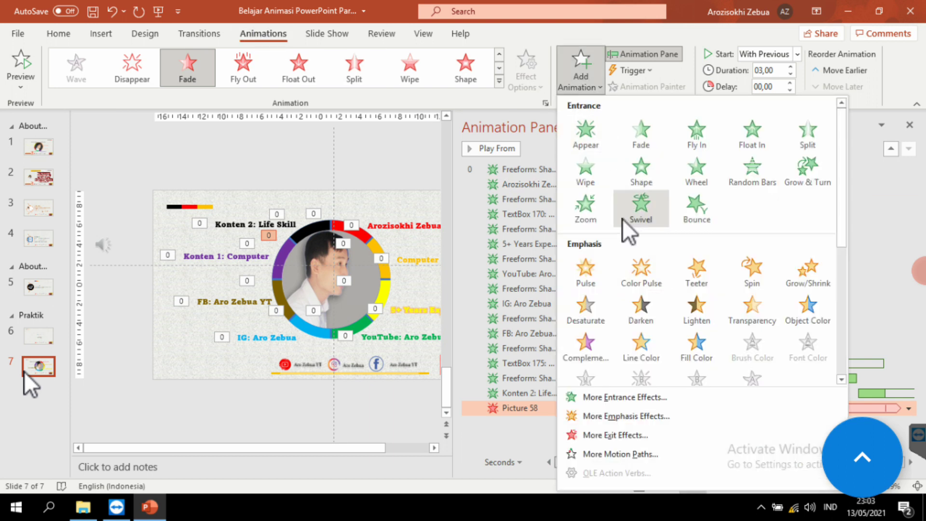
left_click(109, 251)
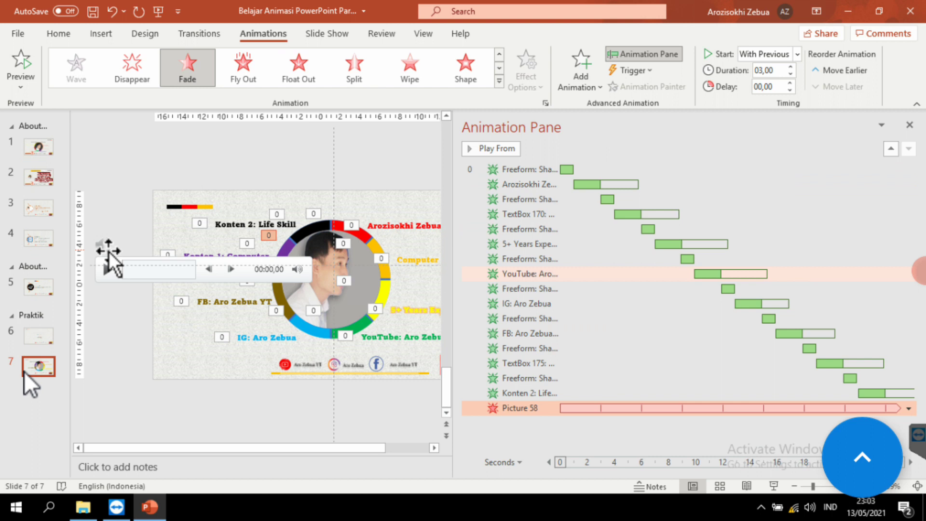
left_click(600, 94)
left_click(595, 140)
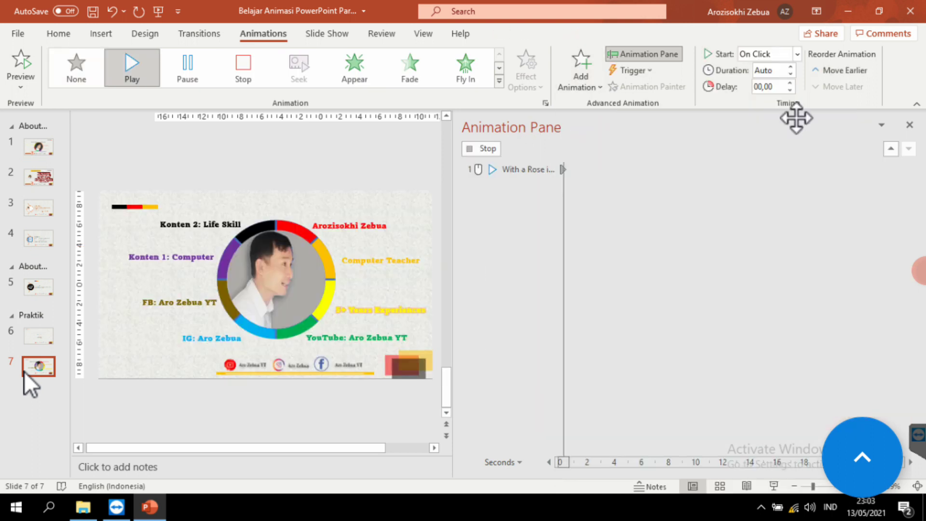
left_click(797, 55)
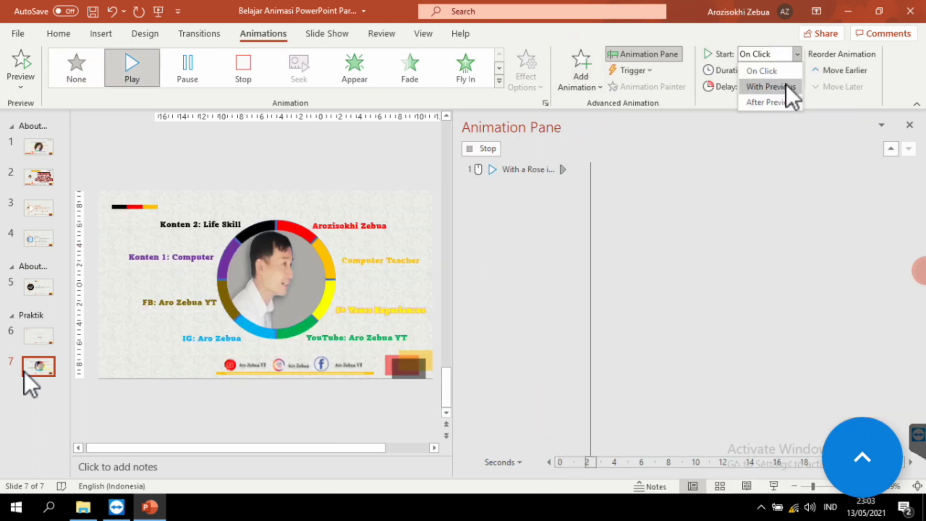
left_click(786, 85)
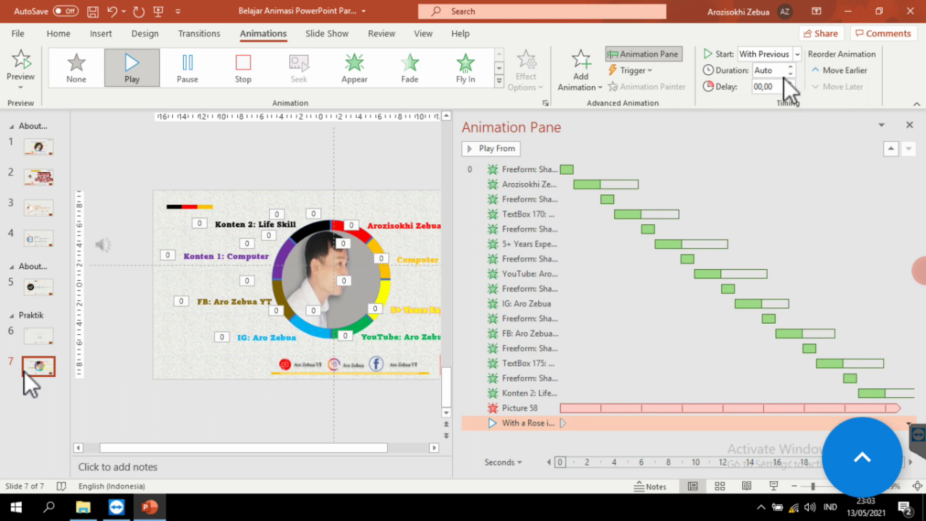
left_click(502, 214)
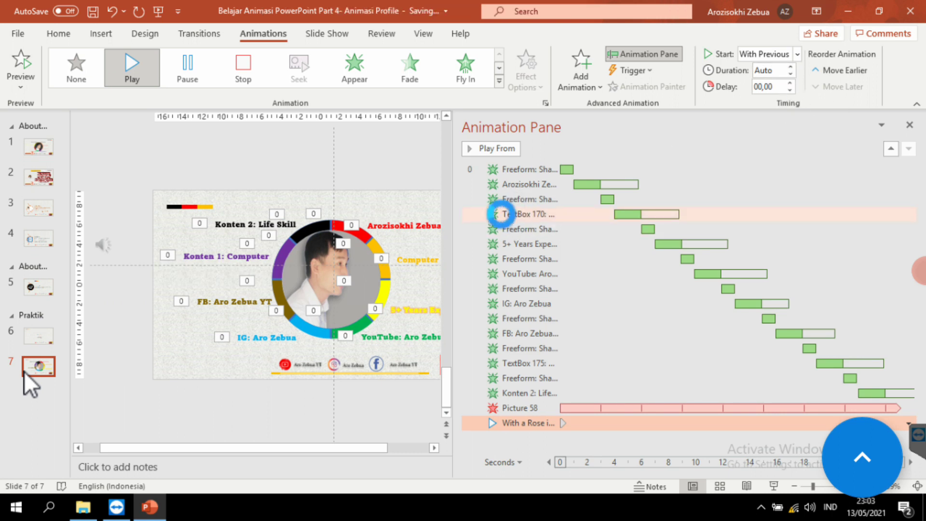
Play slide 7 as a slide show from the current slide, watching the ring animation and music
left_click(764, 473)
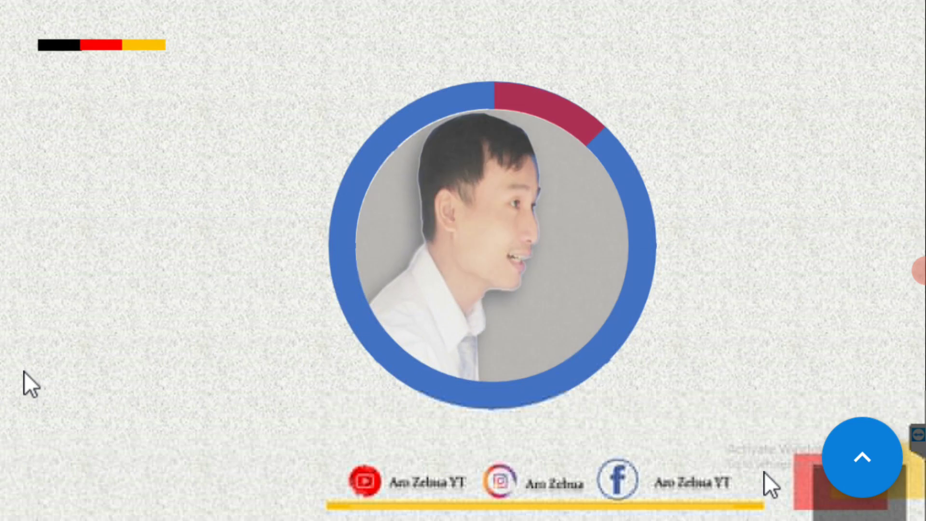